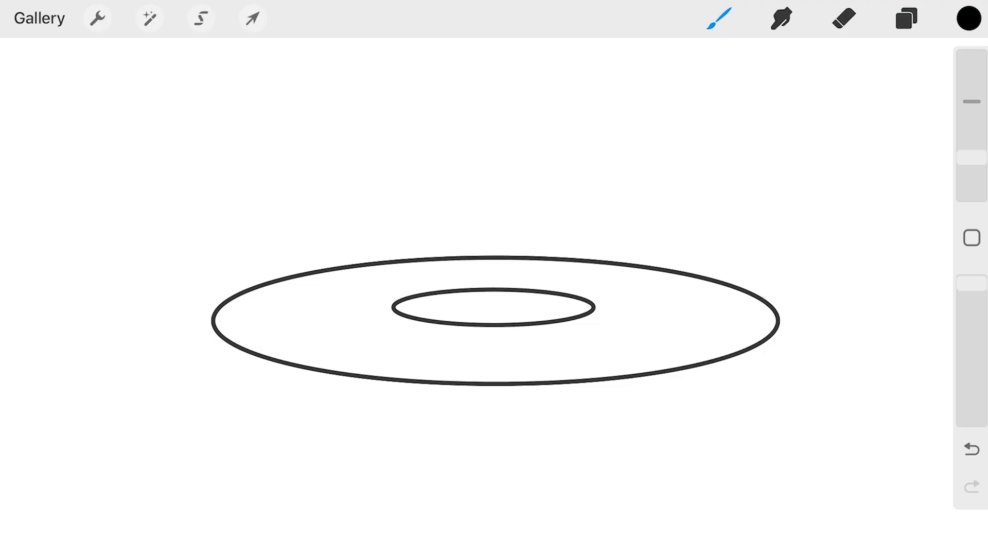
Draw six straight connecting lines outward from the small inner ellipse to the large outer ellipse
left_click_drag(413, 318, 272, 358)
left_click_drag(444, 323, 332, 371)
left_click_drag(493, 326, 481, 382)
left_click_drag(553, 322, 687, 366)
left_click_drag(549, 292, 678, 273)
left_click_drag(430, 292, 337, 268)
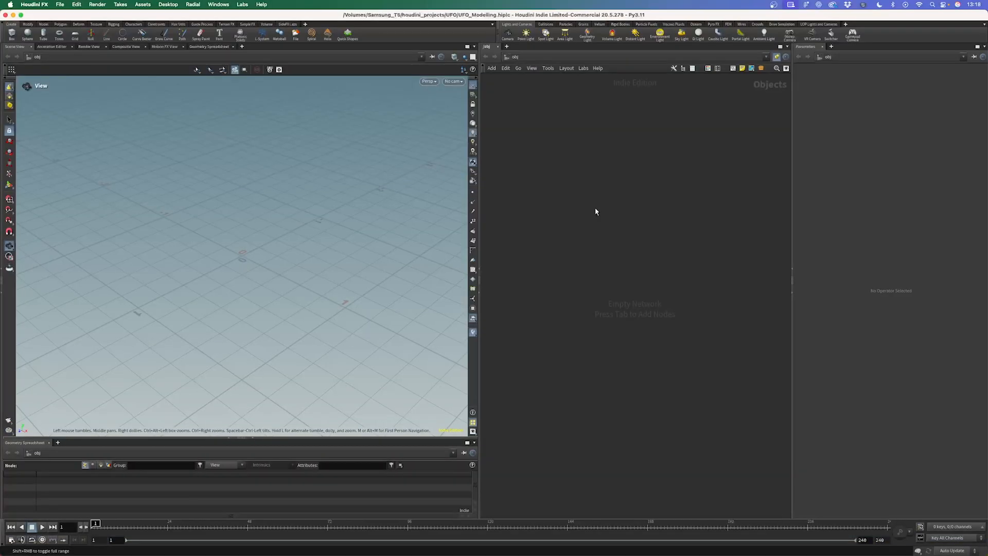
Add a Geometry object to the scene network and rename it UFO
key("Tab")
type("geo")
key("Return")
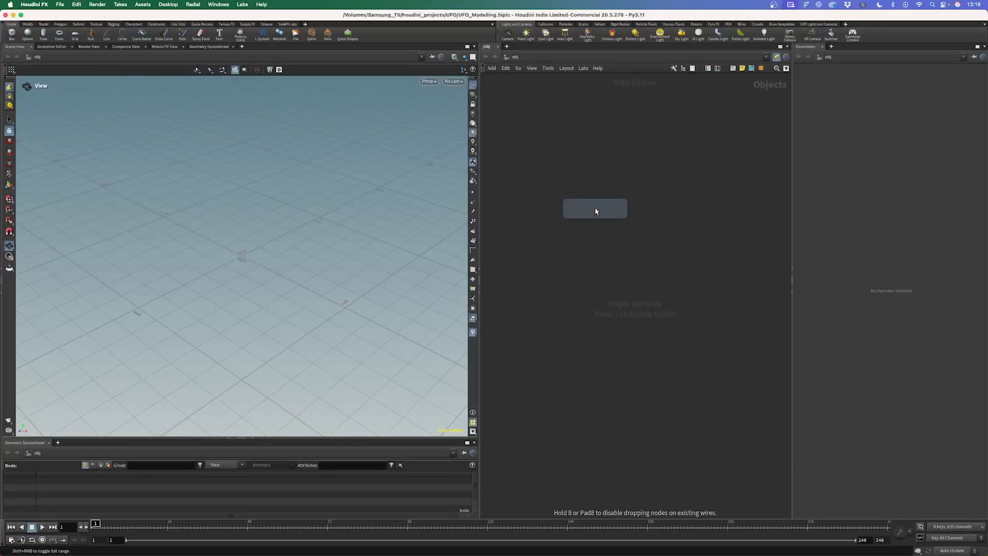
left_click(565, 154)
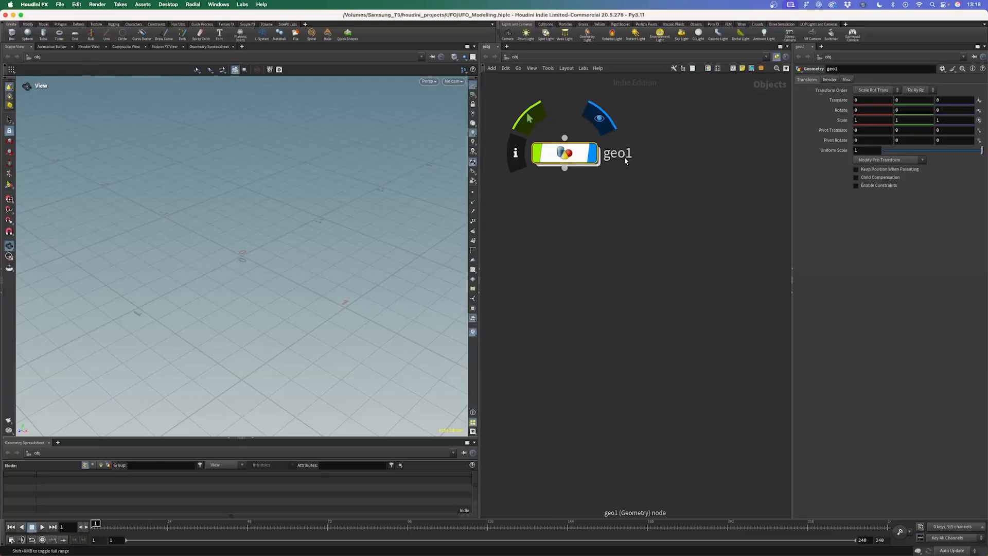
left_click(624, 159)
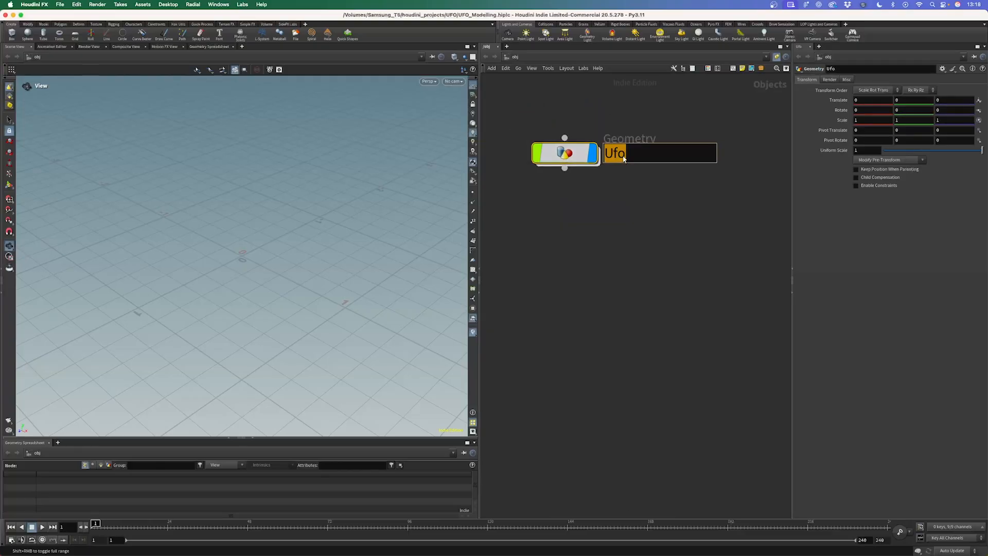
type("UFO")
key("Return")
Enter the UFO object and add a Line node to its network
double_click(565, 153)
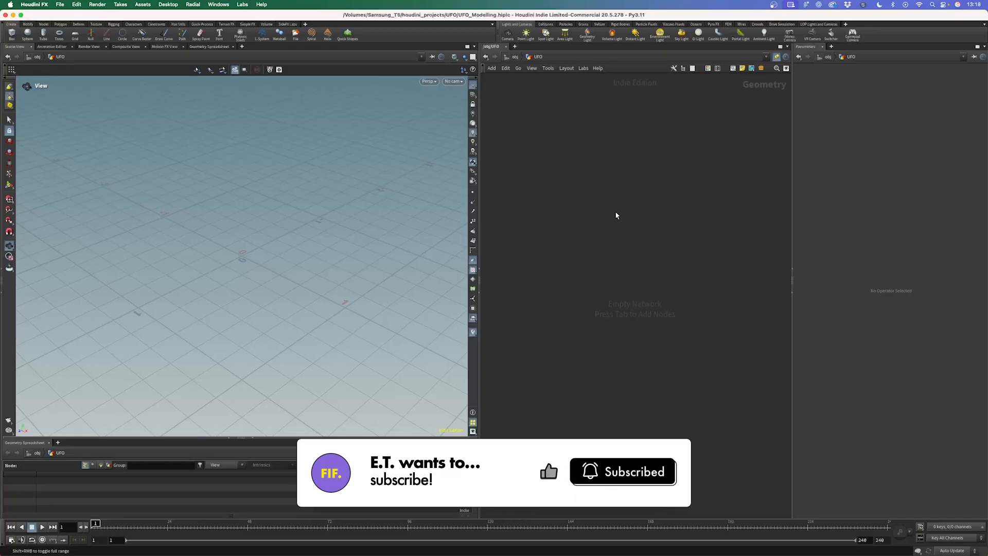
key("Tab")
type("line")
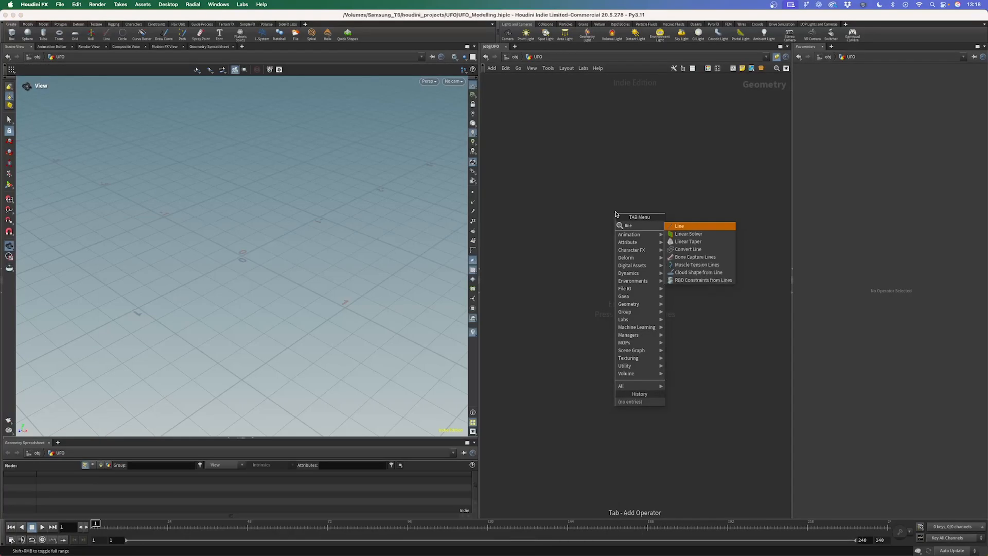
key("Return")
left_click(588, 149)
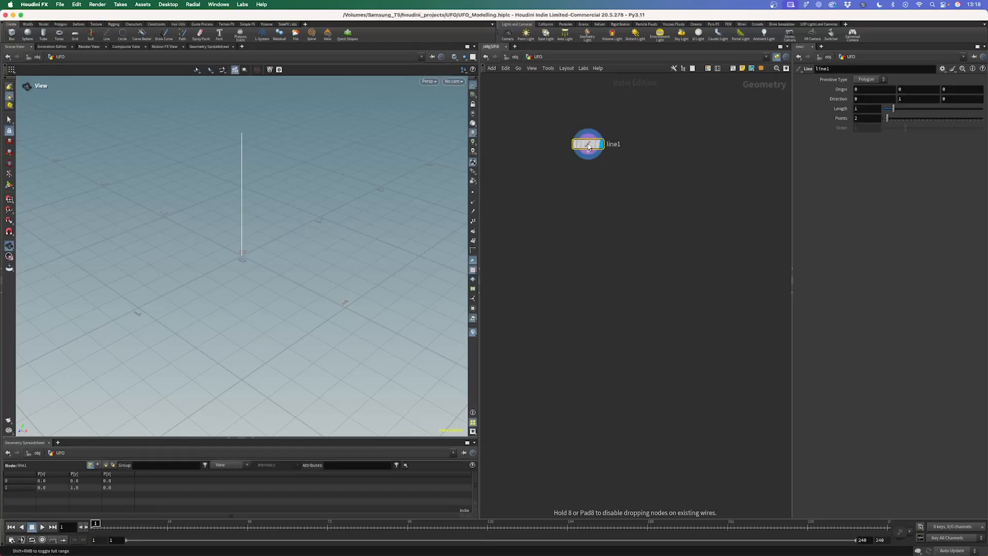
Orient the line along the Z axis with direction 0, 0, 1 and set its length to 2
left_click(958, 99)
type("1")
left_click(919, 99)
key("Return")
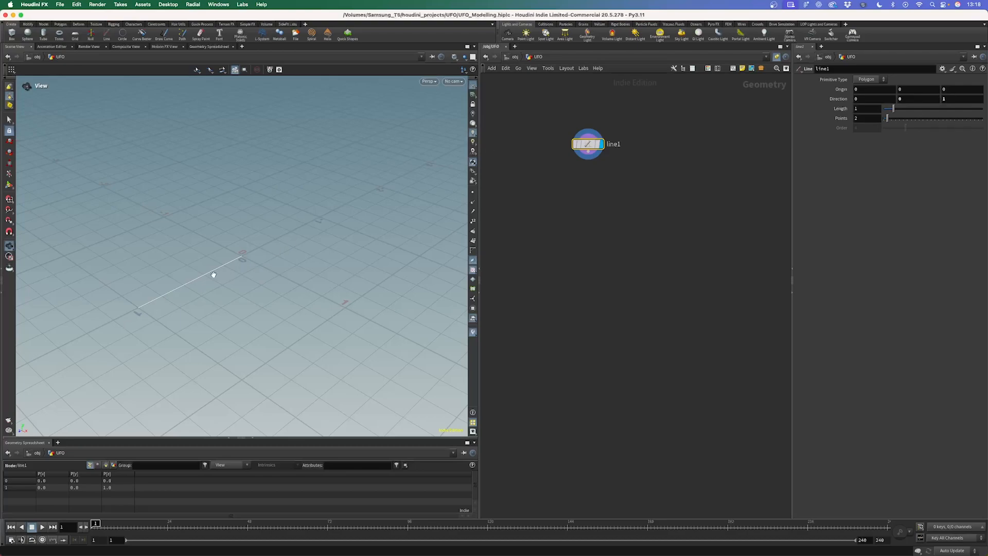
left_click(863, 109)
type("2")
key("Return")
Revolve the line into a disc using 24 divisions with Compute UVs turned off
scroll(247, 269, "down", 5)
mouse_move(239, 280)
left_mouse_down()
mouse_move(220, 274)
mouse_move(233, 271)
left_mouse_up()
left_click(589, 151)
key("Tab")
type("revol")
key("Return")
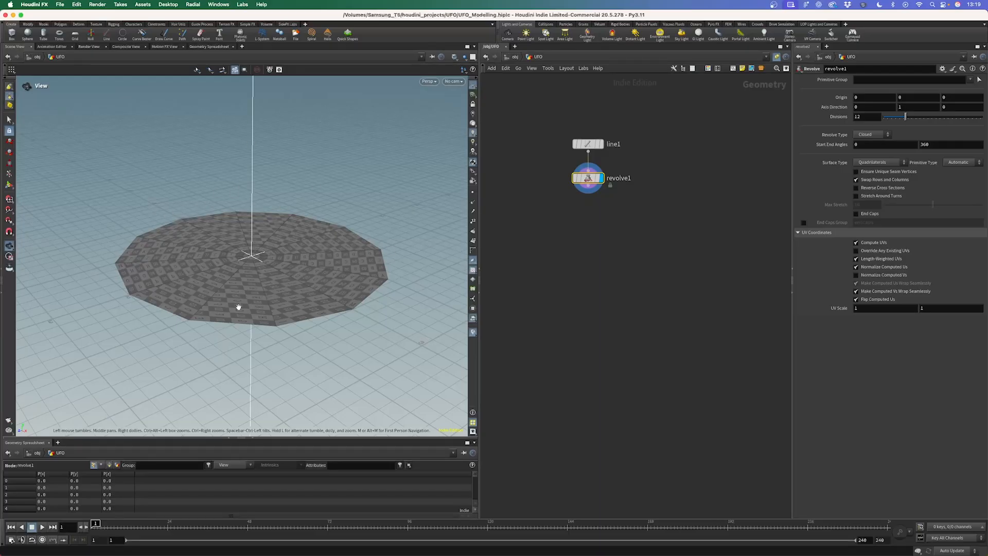
left_click(874, 245)
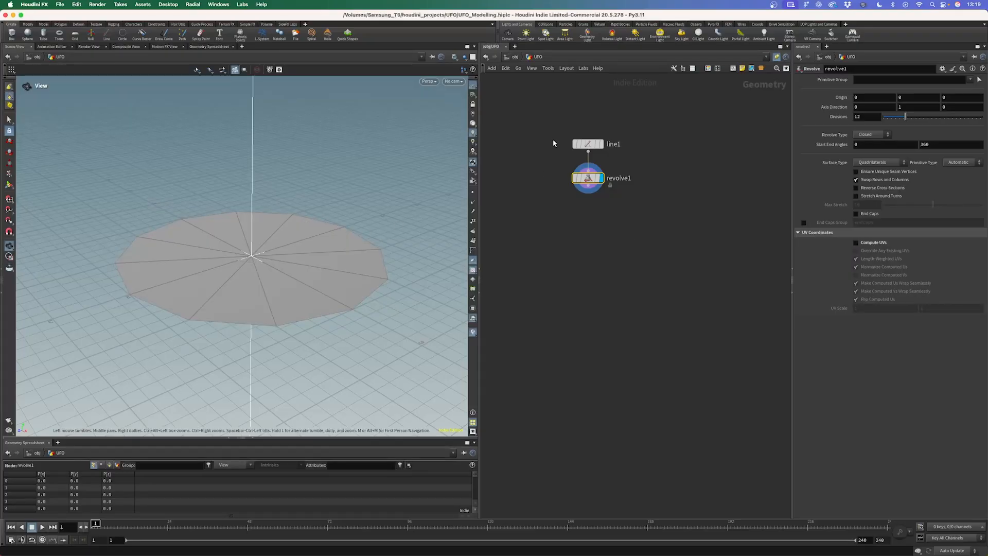
key("Return")
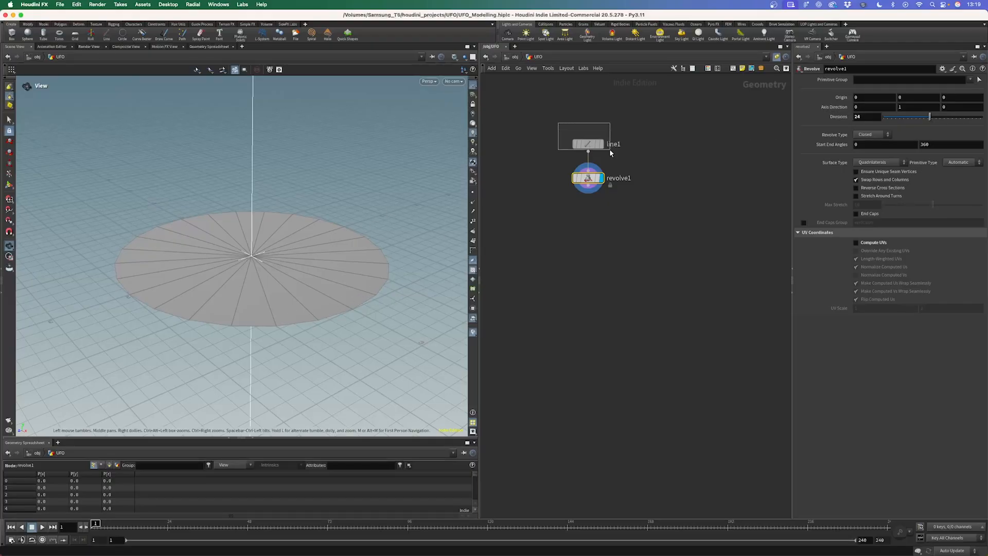
Increase the line's point count to add concentric rings, and append a displayed Fuse node after the revolve
left_click_drag(610, 150, 609, 150)
left_click_drag(887, 119, 896, 120)
left_click_drag(588, 193, 590, 240)
type("fuse")
key("Return")
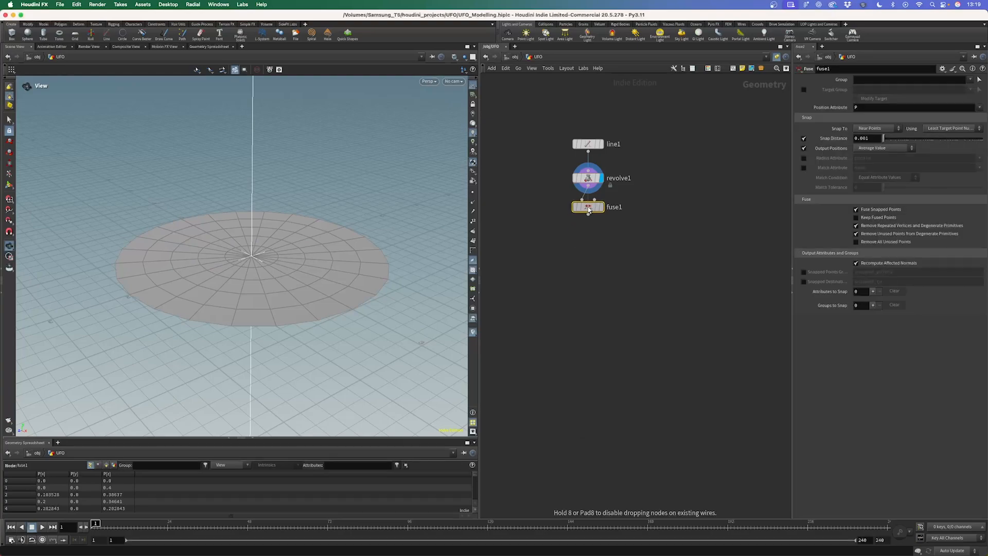
left_click(588, 211)
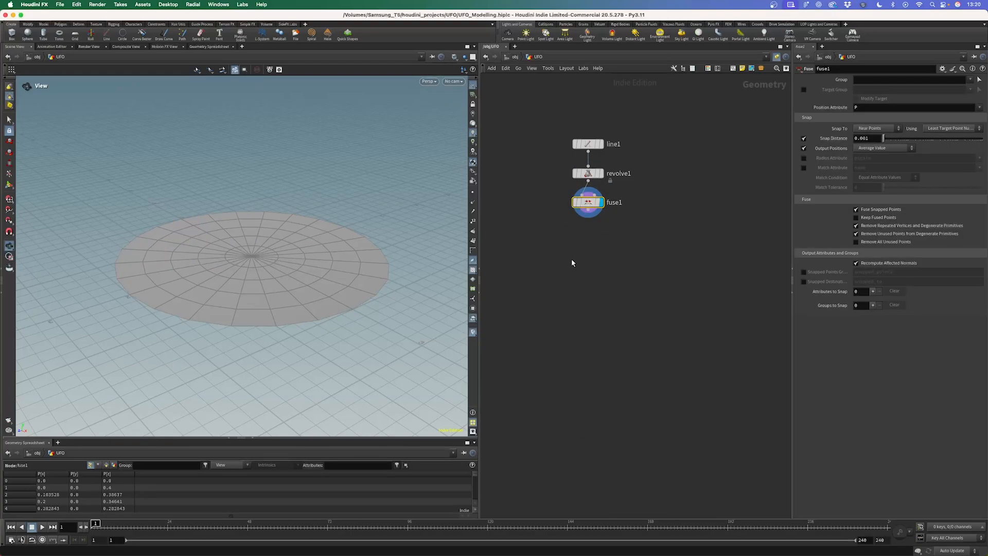
Append a Group node after the Fuse node and display its result
key("Tab")
type("group")
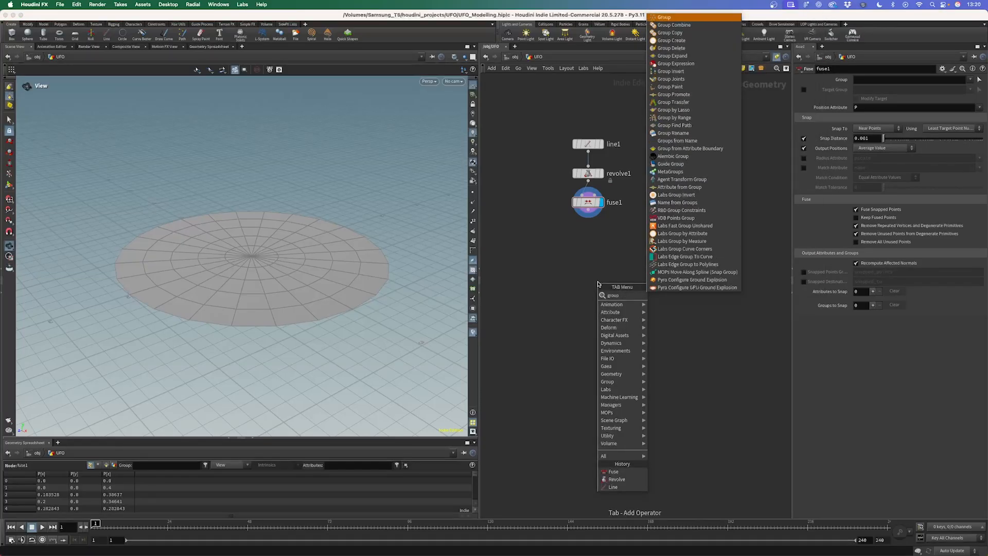
key("Return")
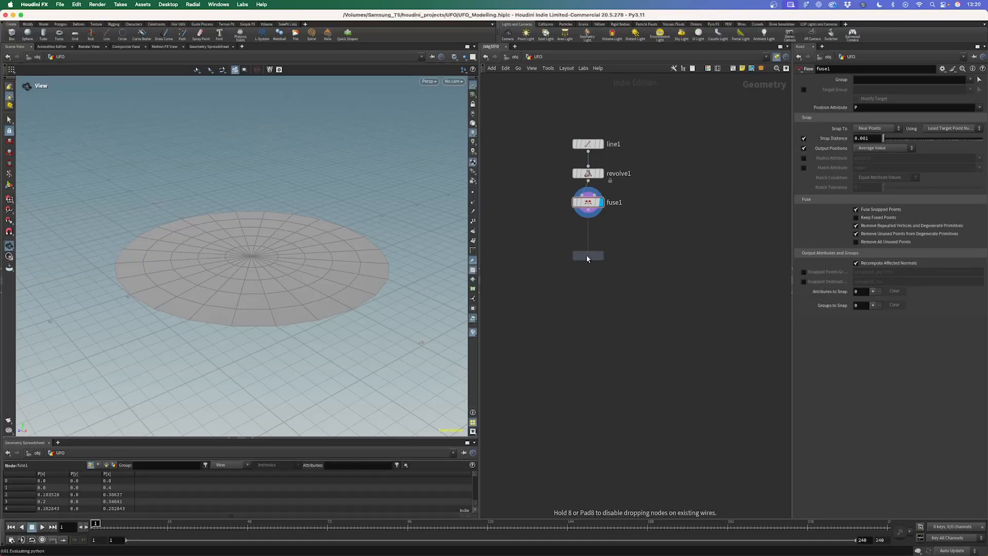
left_click(585, 255)
left_click(602, 256)
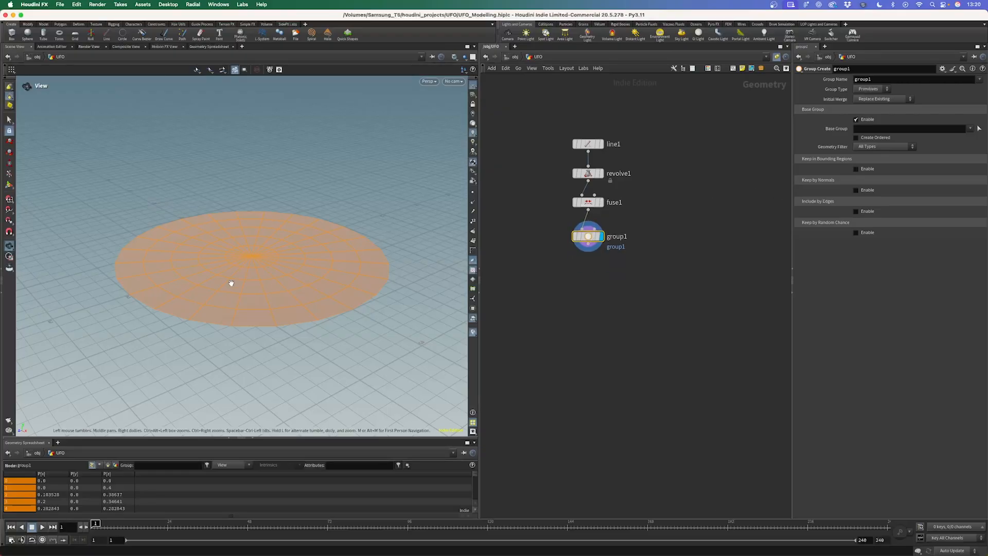
Disable the base group and select the disc's central primitives with a bounding sphere sized 2.5 on every axis
left_click(857, 120)
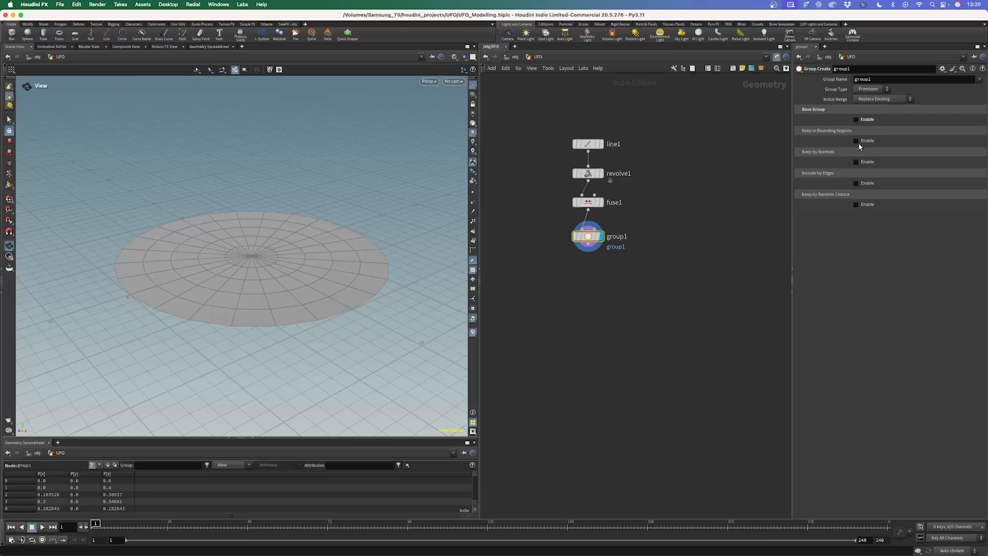
left_click(856, 141)
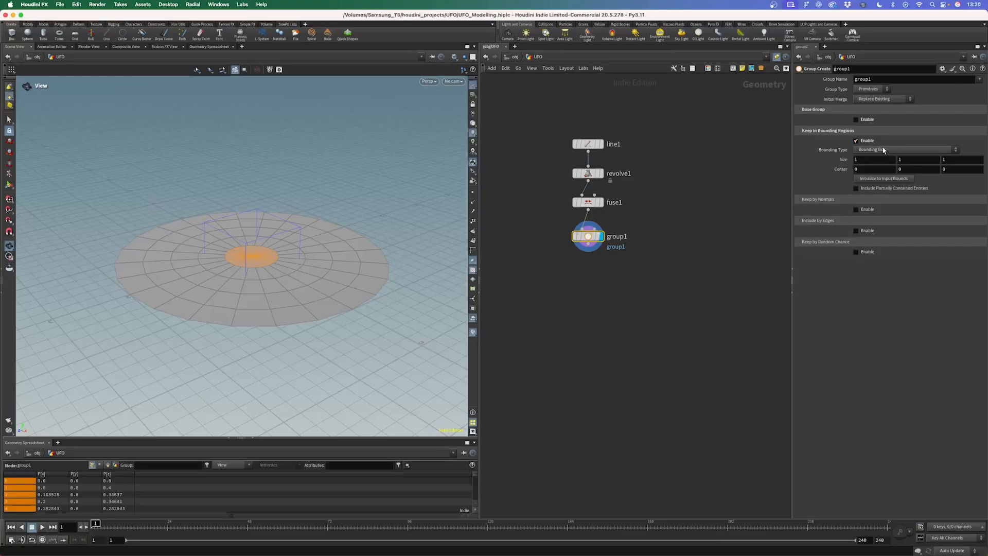
left_click(884, 151)
left_click(883, 159)
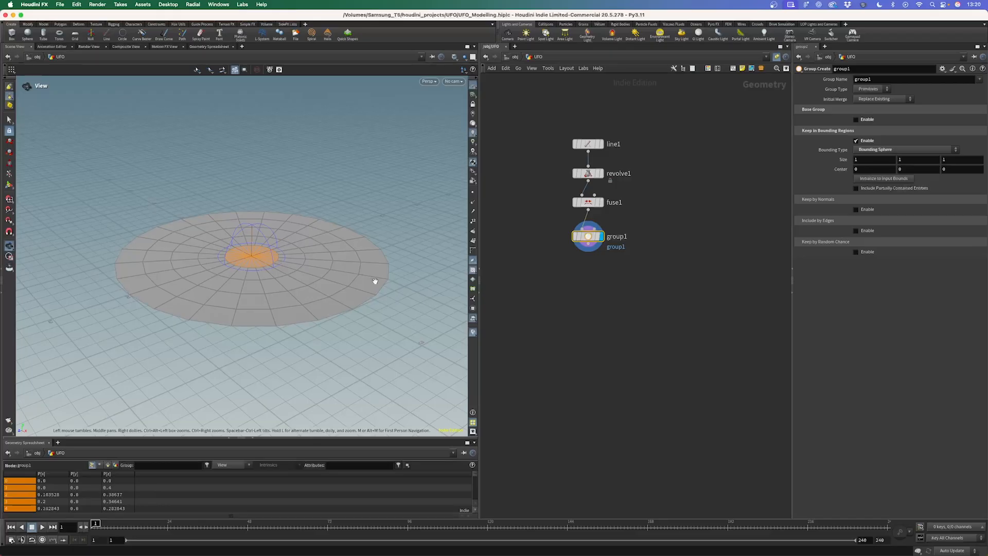
middle_click(841, 163)
middle_click_drag(841, 163, 897, 163)
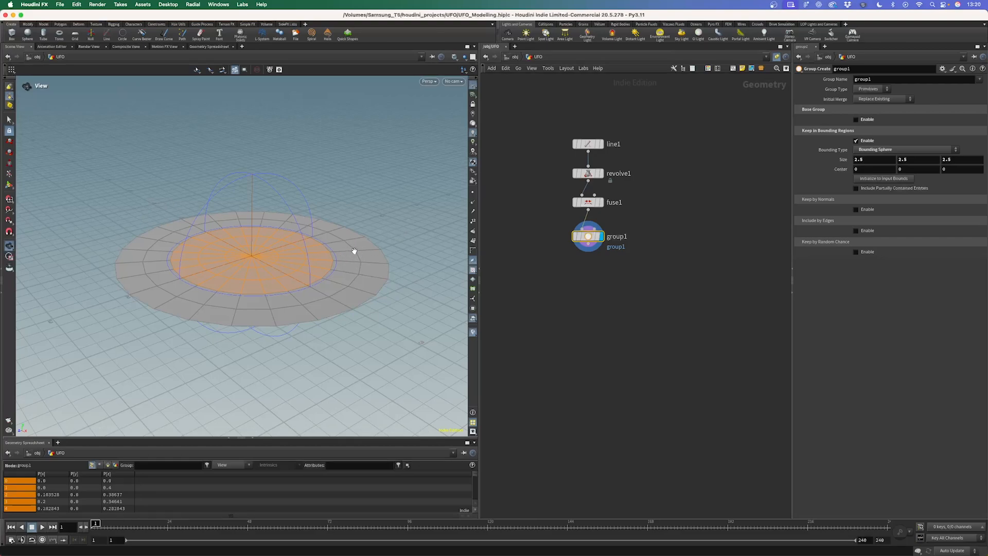
Name the central primitive group inner_part
left_click_drag(873, 80, 832, 84)
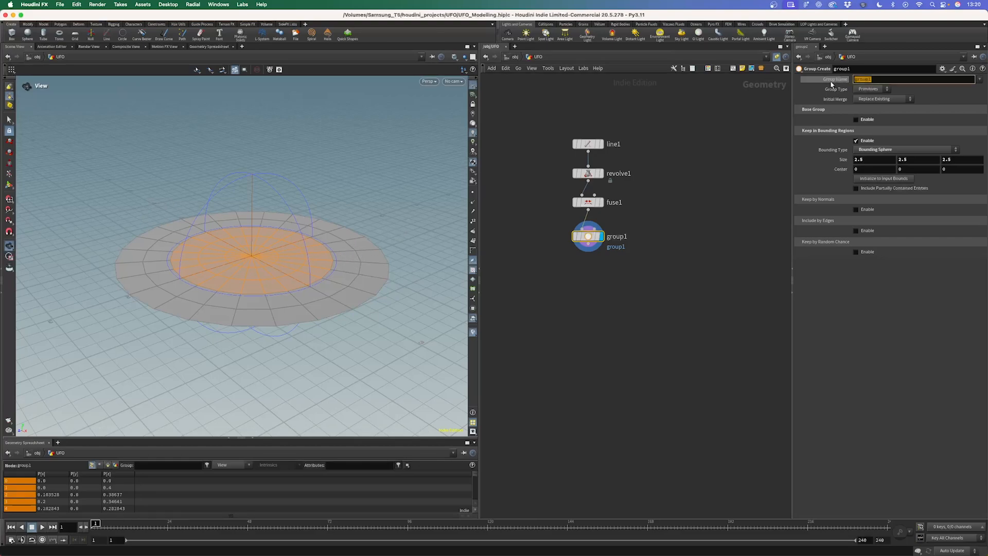
type("inner_part")
key("Return")
Append a Group Invert node that inverts inner_part and display its result
left_click(588, 251)
key("Tab")
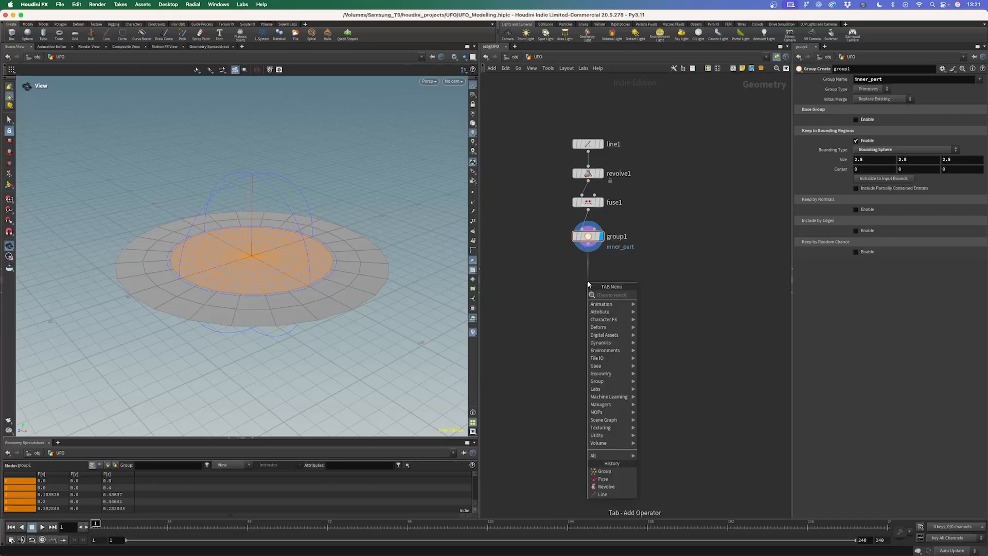
type("group inver")
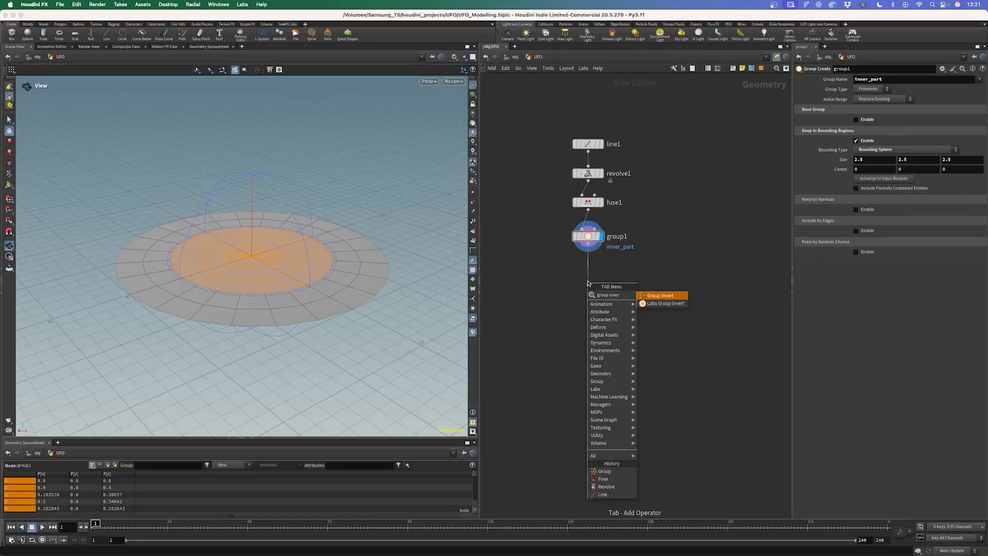
key("Return")
left_click(980, 89)
left_click(977, 98)
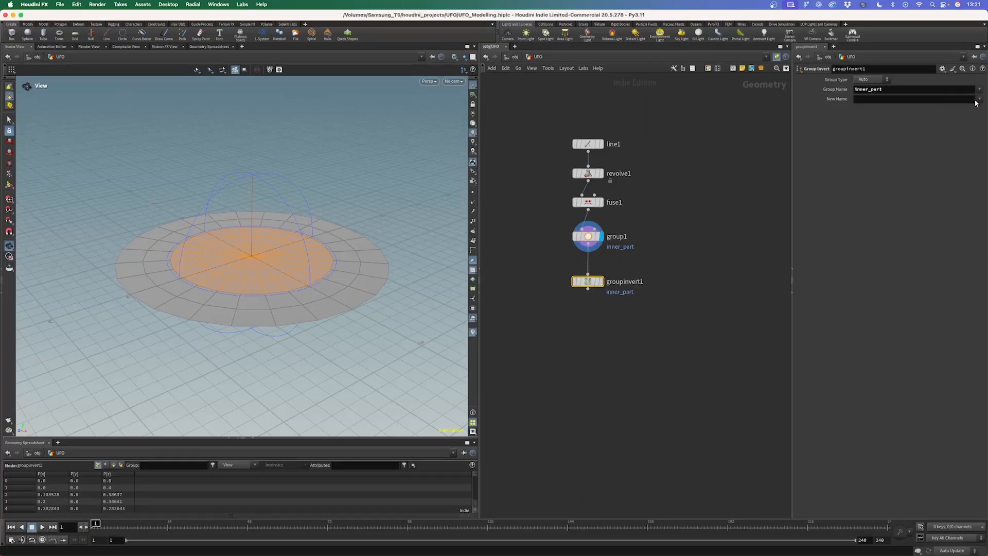
left_click(601, 281)
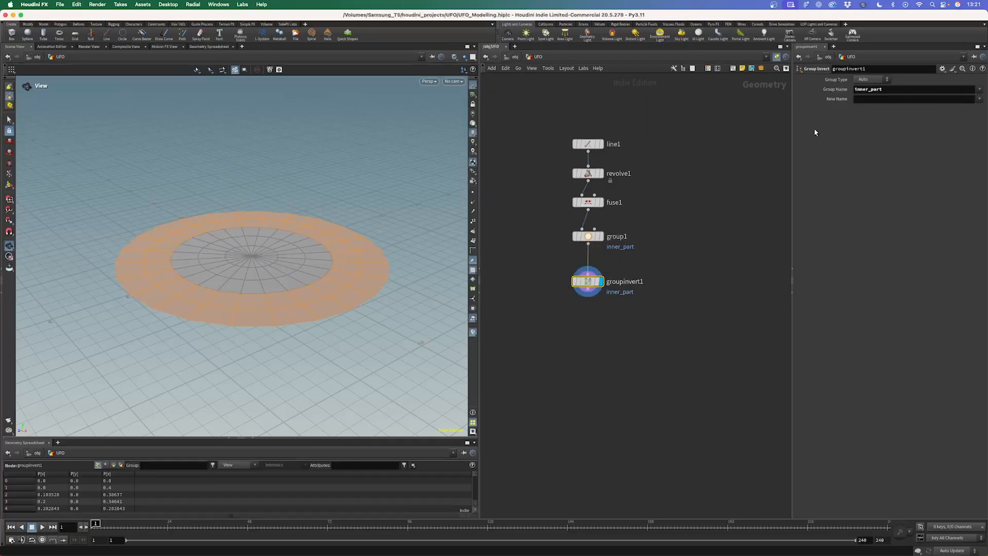
Set the inverted group's new name to outer_part
left_click(867, 99)
type("outer")
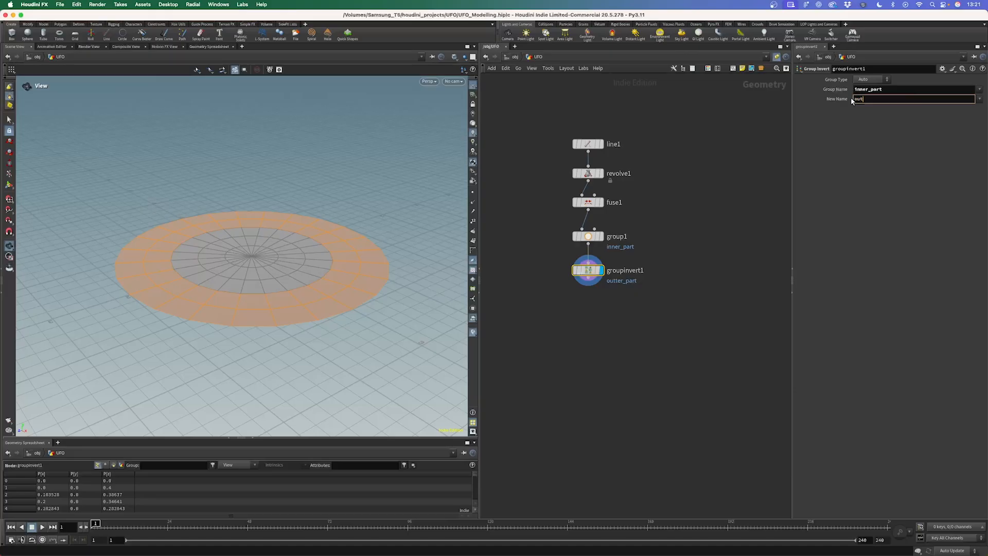
key("Return")
Append a Split node that separates the disc by the outer_part group, and display its result
left_click(588, 288)
left_click(591, 319)
type("spli")
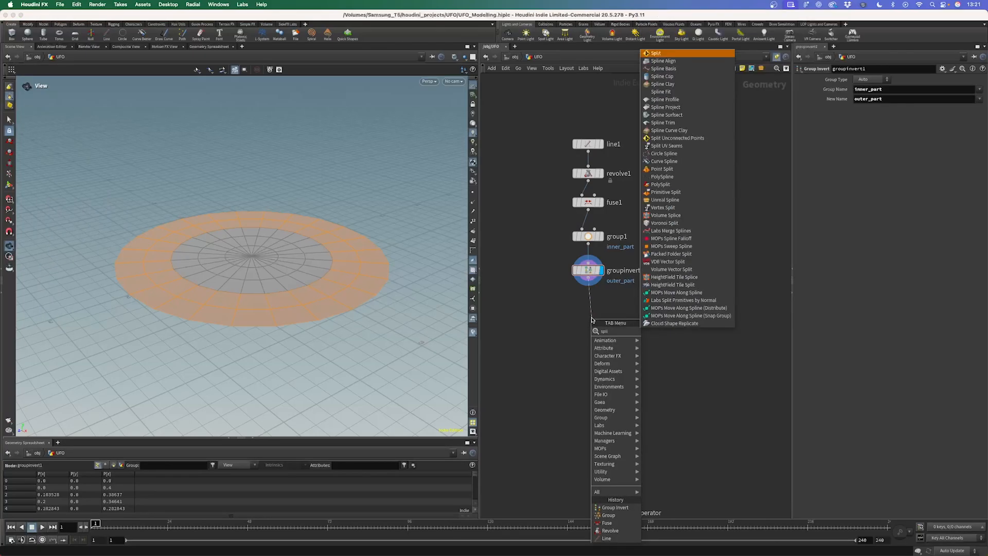
key("Return")
left_click(588, 320)
left_click(970, 80)
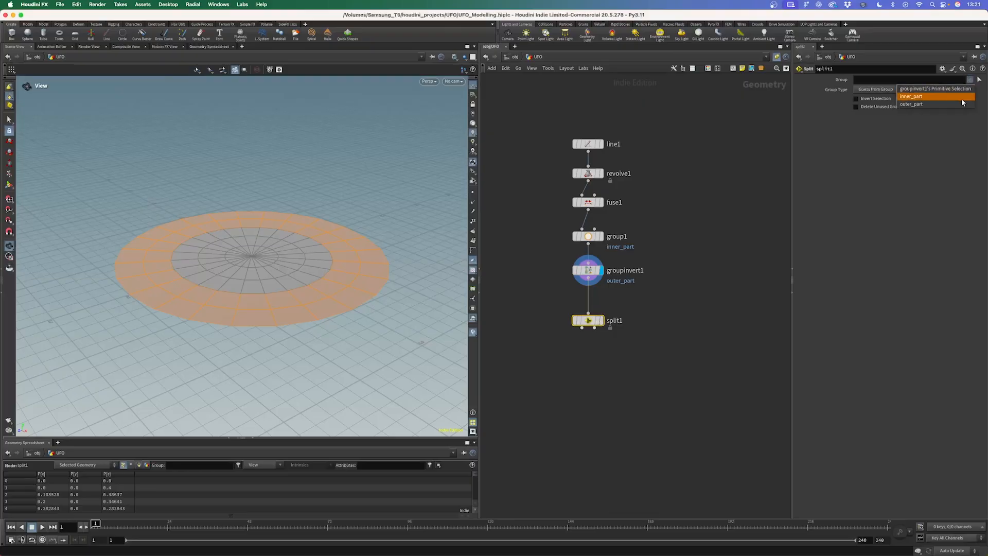
left_click(958, 104)
left_click_drag(593, 322, 592, 318)
Attach a separate Null node to each of the Split node's two outputs
middle_click_drag(586, 359, 646, 312)
left_click_drag(642, 273, 720, 311)
type("null")
key("Return")
left_click_drag(655, 273, 726, 304)
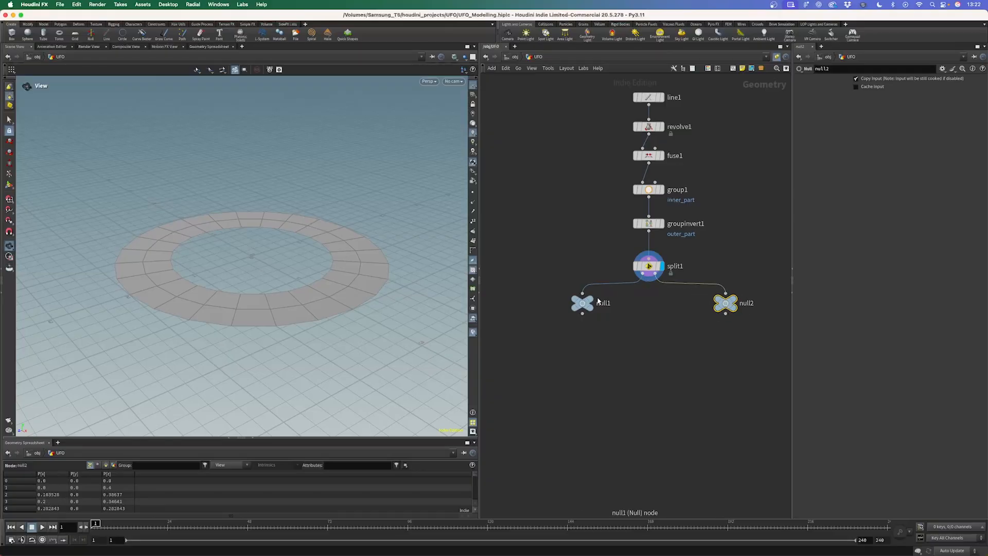
Display the Null on the Split node's first output and rename it OUTER_PART
left_click(598, 302)
double_click(603, 304)
type("OUTER")
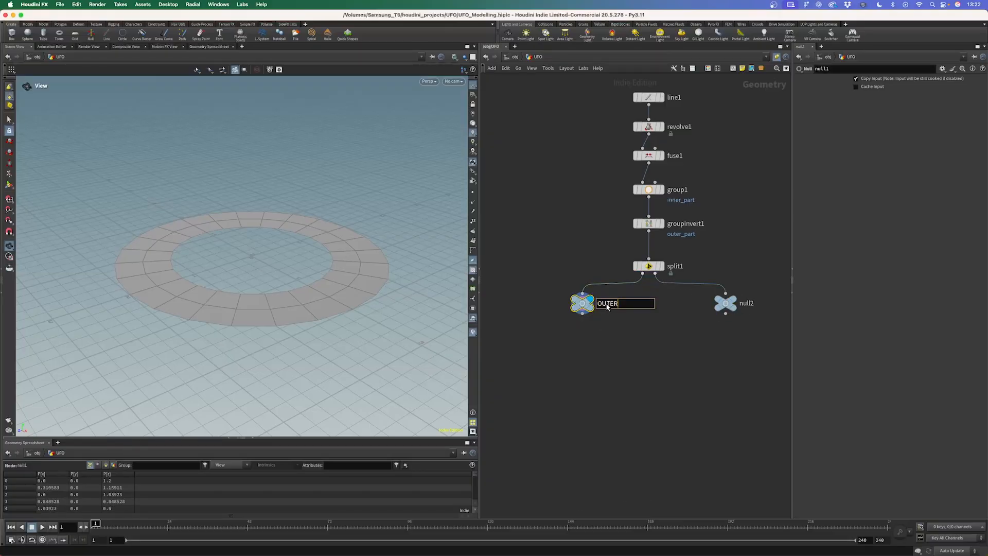
type("_PART")
key("Return")
Rename the Null on the Split node's second output INNER_PART and save the scene file
double_click(749, 304)
type("INNER_PART")
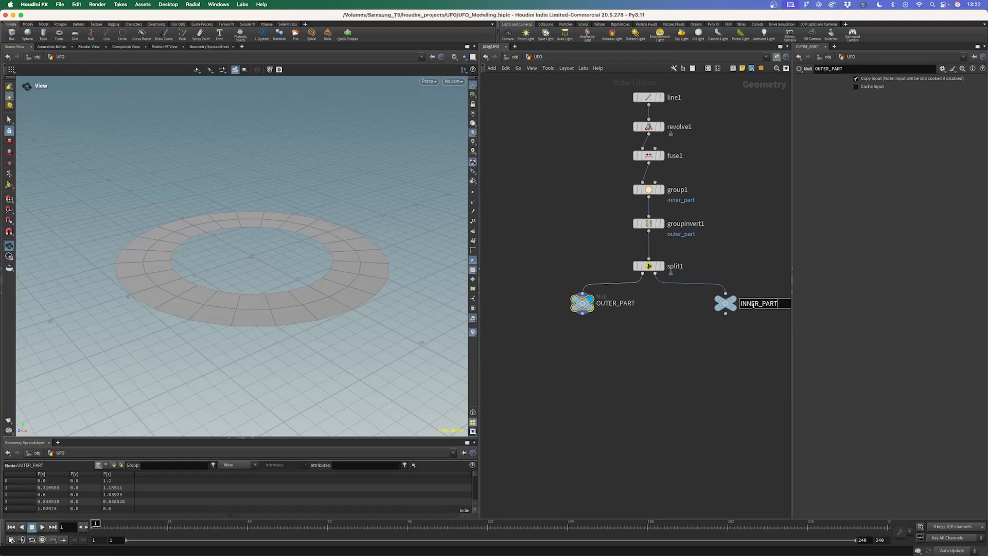
key("Return")
scroll(619, 317, "down", 4)
key("ctrl+s")
scroll(592, 250, "up", 1)
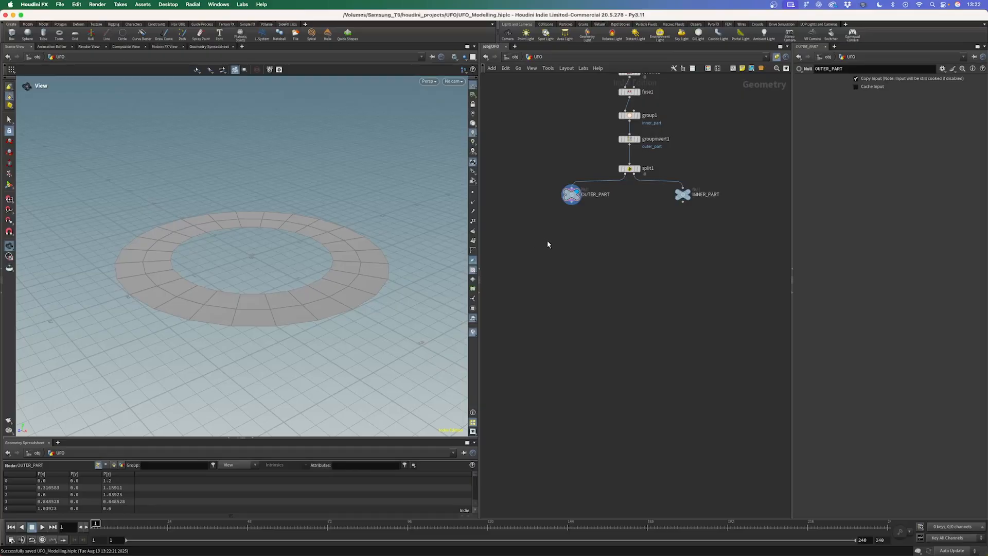
Add a Voronoi Fracture node below OUTER_PART and connect OUTER_PART to its first input
key("Tab")
type("vor")
key("Down")
key("Return")
left_click(570, 288)
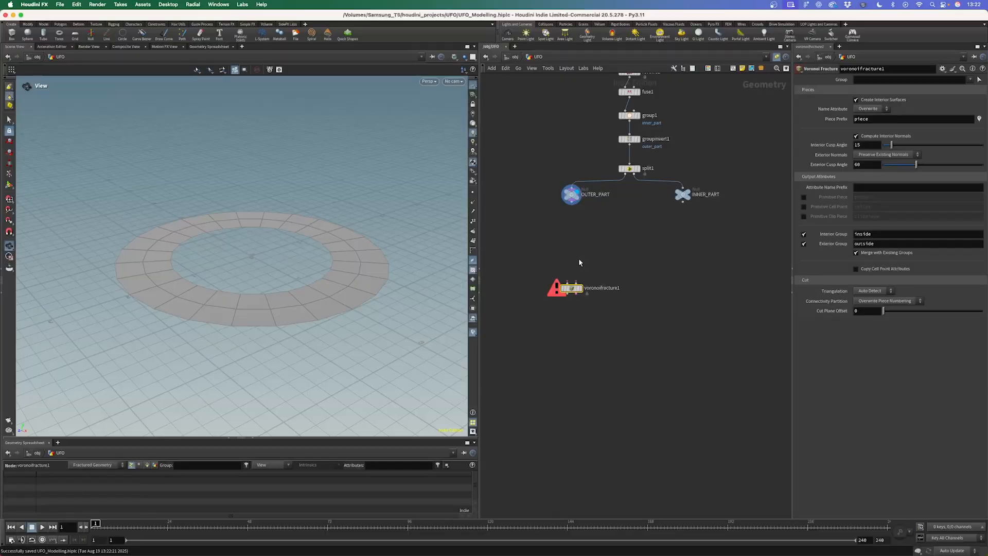
left_click_drag(573, 206, 568, 283)
scroll(592, 274, "up", 2)
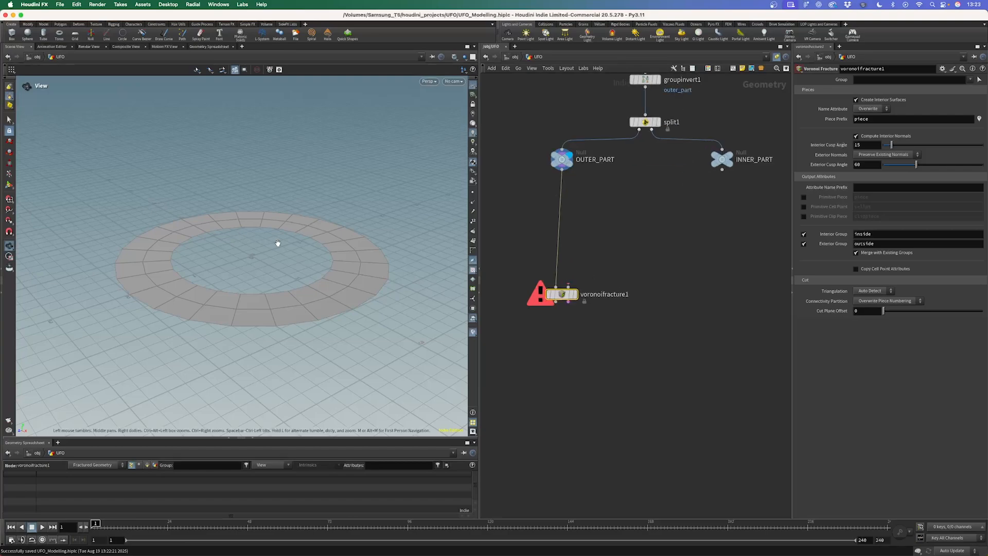
Add and display a Circle node beside the OUTER_PART branch, and move the Voronoi Fracture node further down
key("Tab")
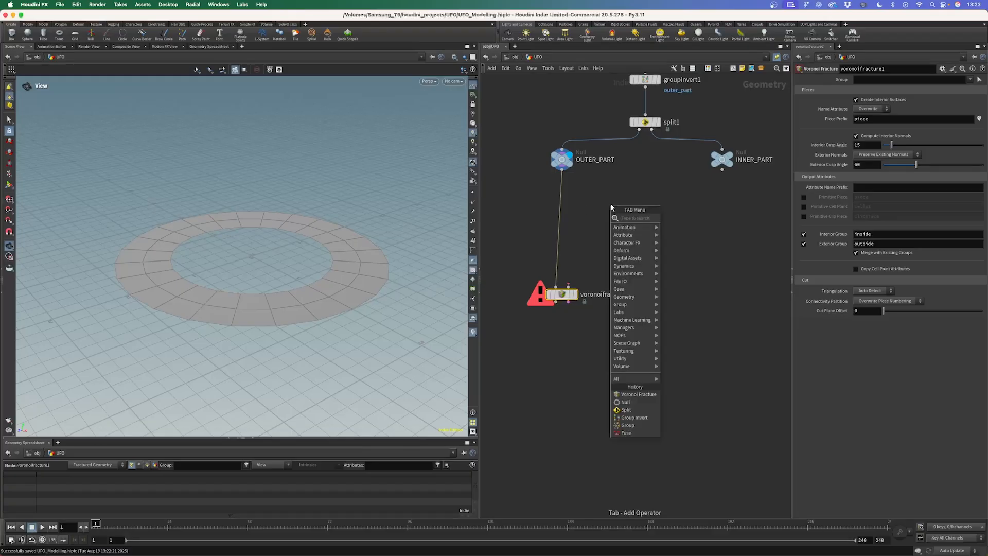
type("circ")
key("Return")
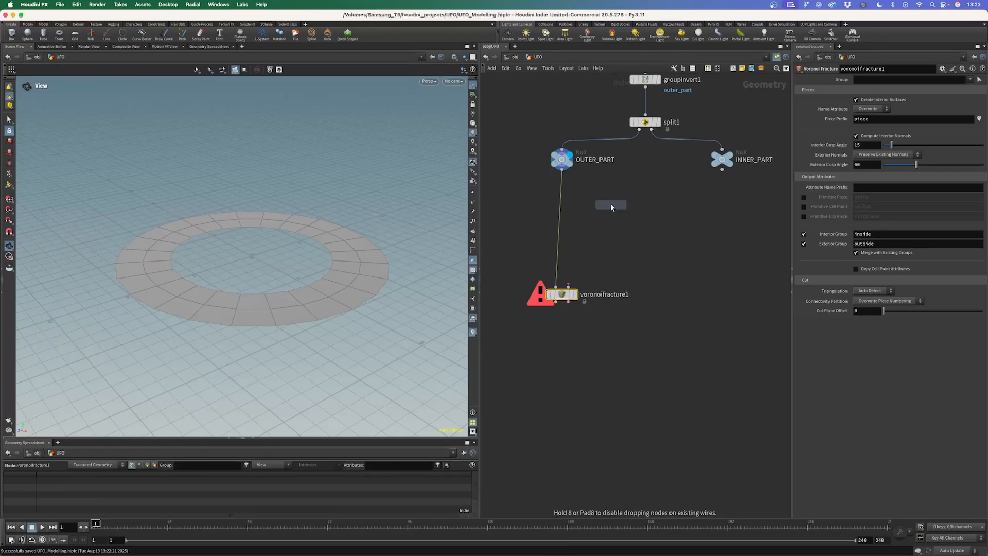
left_click(614, 198)
left_click(627, 194)
left_click_drag(563, 295, 563, 313)
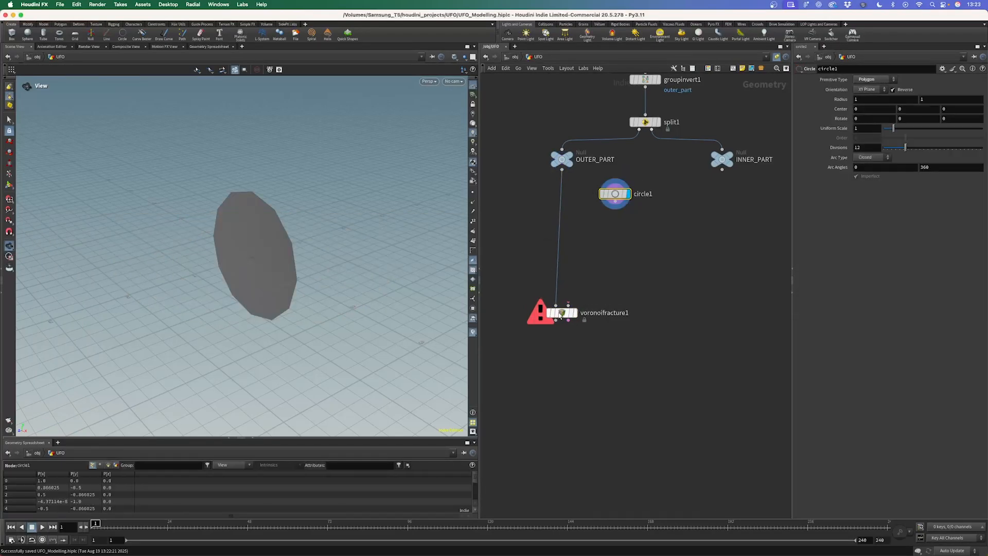
Orient the circle to the ZX plane and set its divisions to 128
left_click(870, 90)
left_click(867, 113)
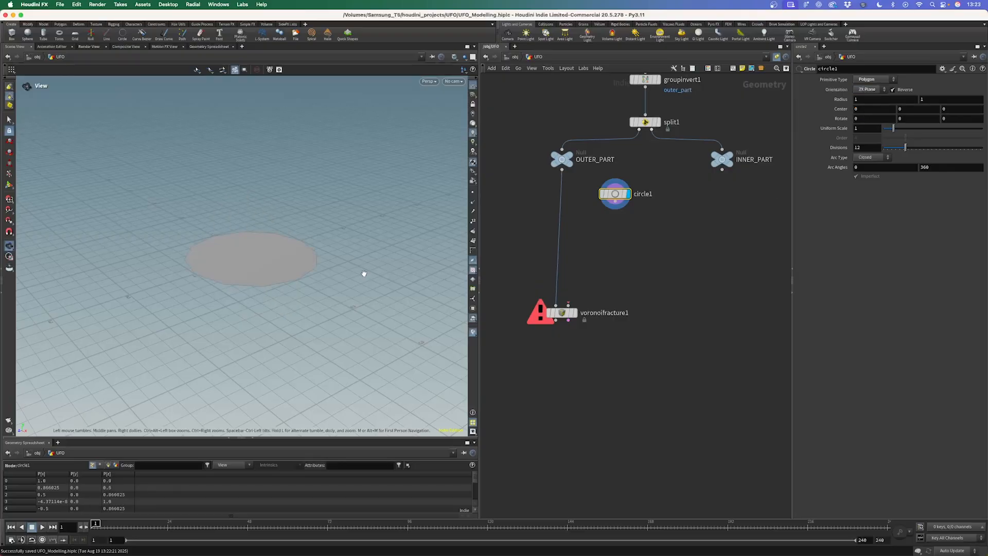
left_click_drag(866, 148, 817, 155)
type("128")
key("Return")
Attach a Convert Line node to the circle and turn on point display in the viewport
left_click_drag(615, 205, 613, 226)
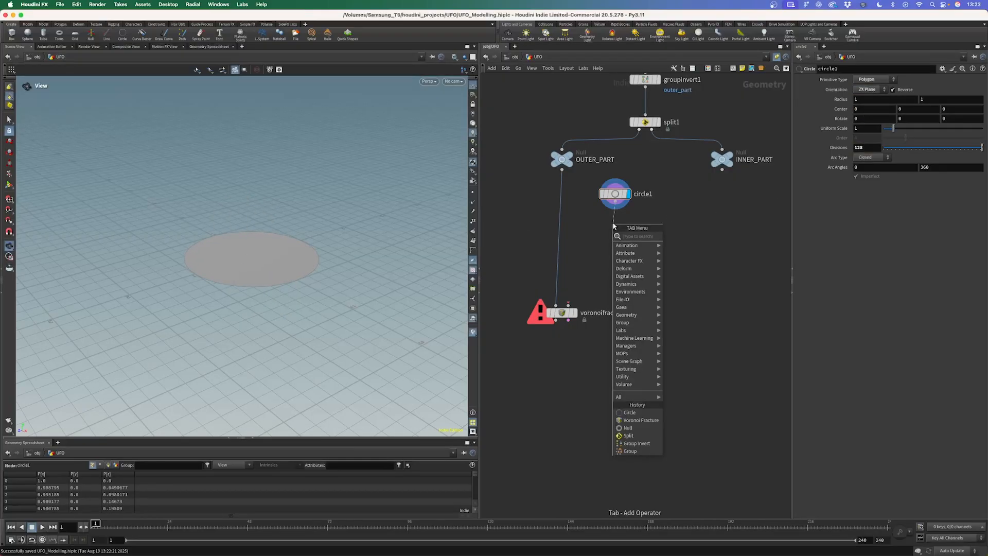
type("convert")
left_click(685, 244)
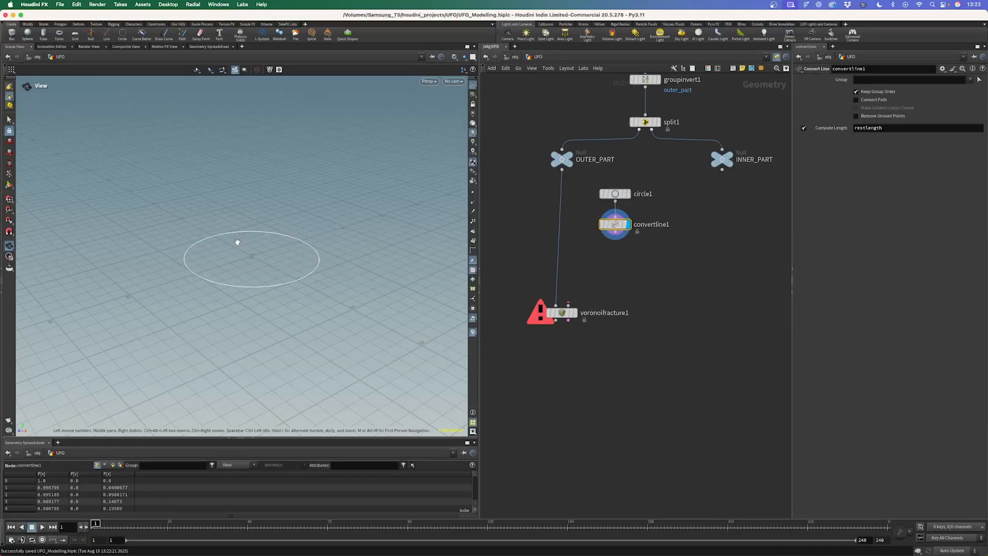
left_click(473, 193)
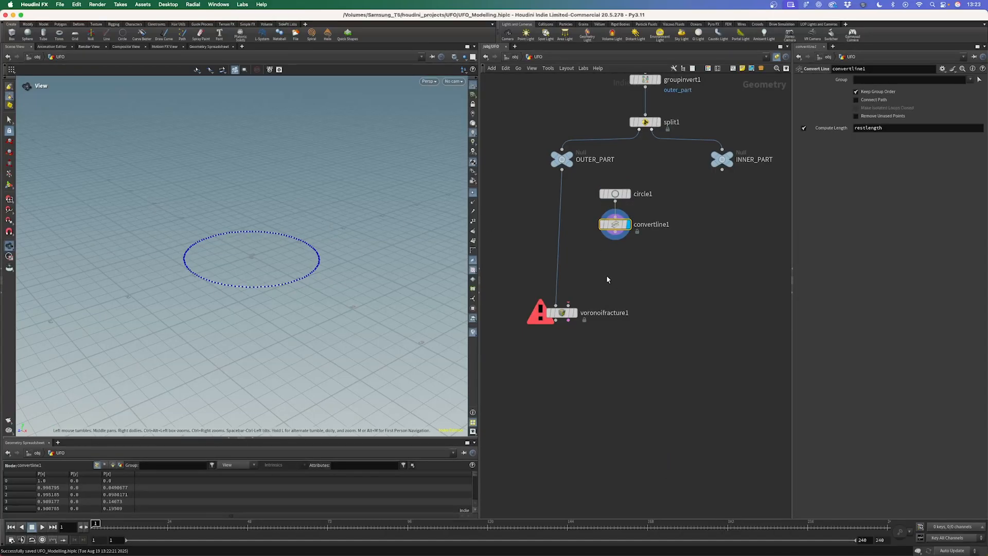
Move the Voronoi Fracture node lower and show OUTER_PART as a wireframe template in the viewport
middle_click_drag(606, 277, 619, 248)
left_click_drag(576, 286, 575, 305)
left_click(582, 136)
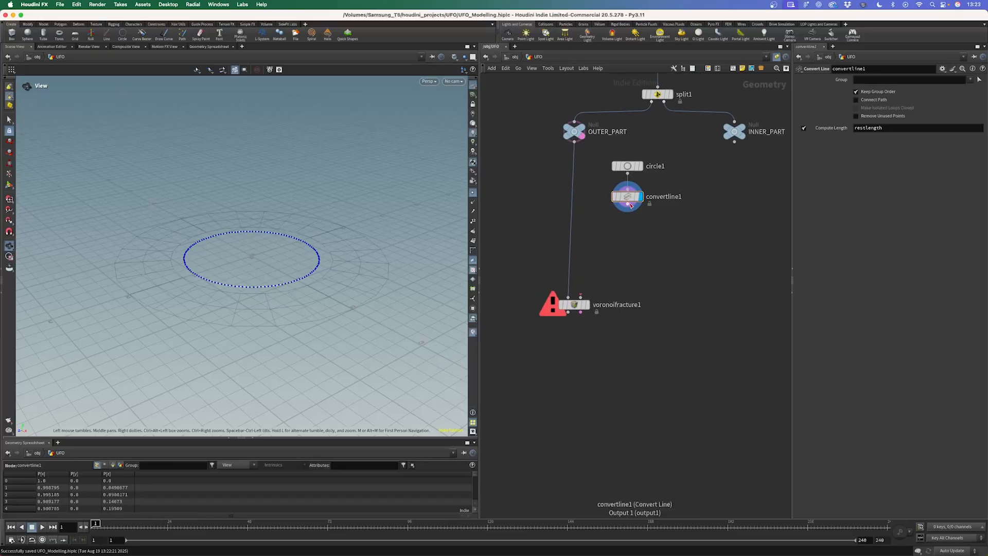
Add a Scatter node below the Convert Line node, connect it and display its points
key("Tab")
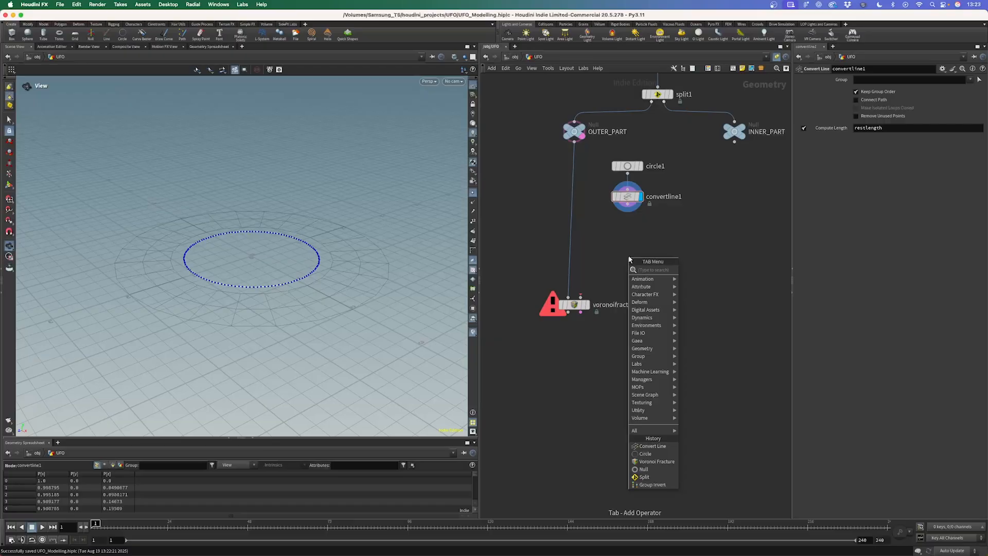
type("scatter")
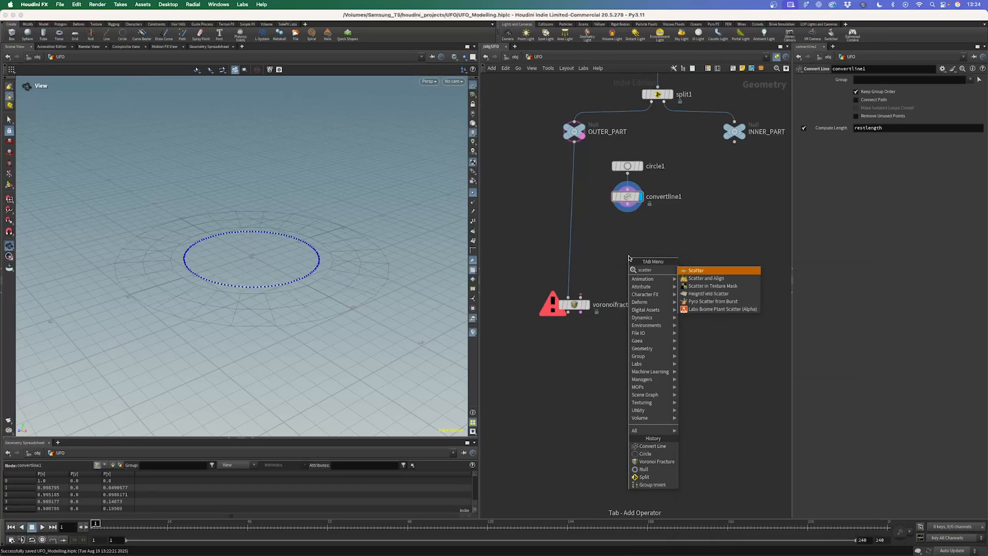
key("Return")
left_click(629, 259)
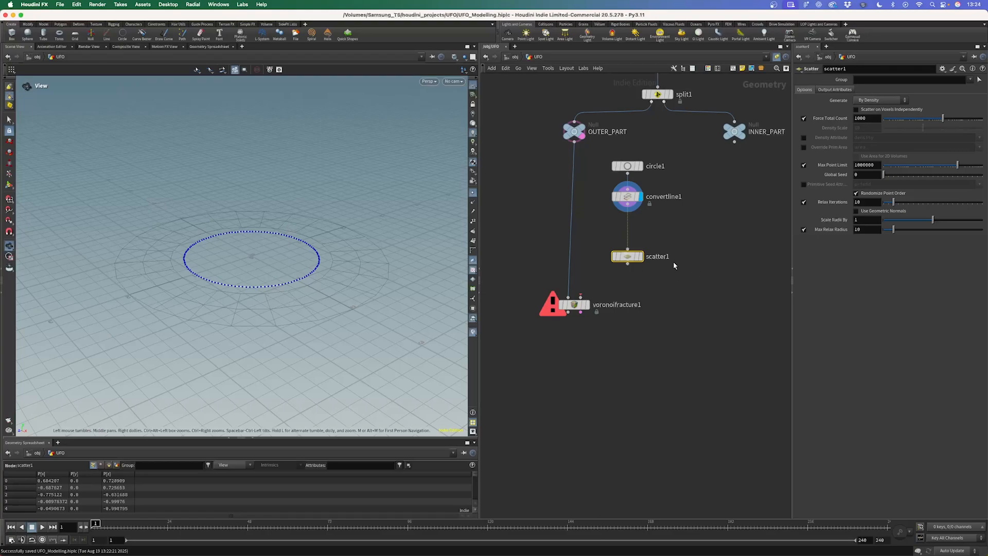
left_click(640, 259)
left_click_drag(639, 258, 639, 241)
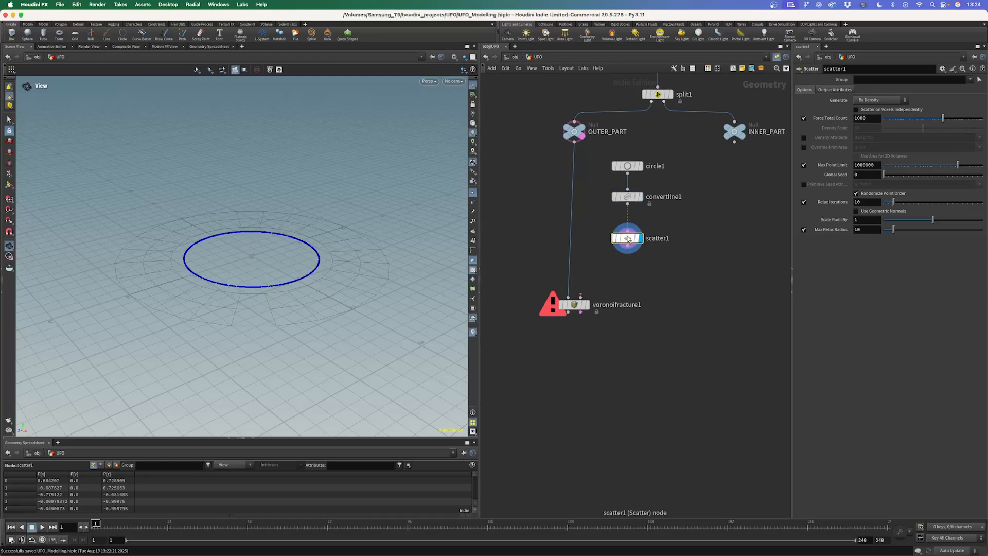
Set the Scatter's forced total count to 12, global seed to about 65 and relax iterations to 3
left_click_drag(943, 119, 905, 122)
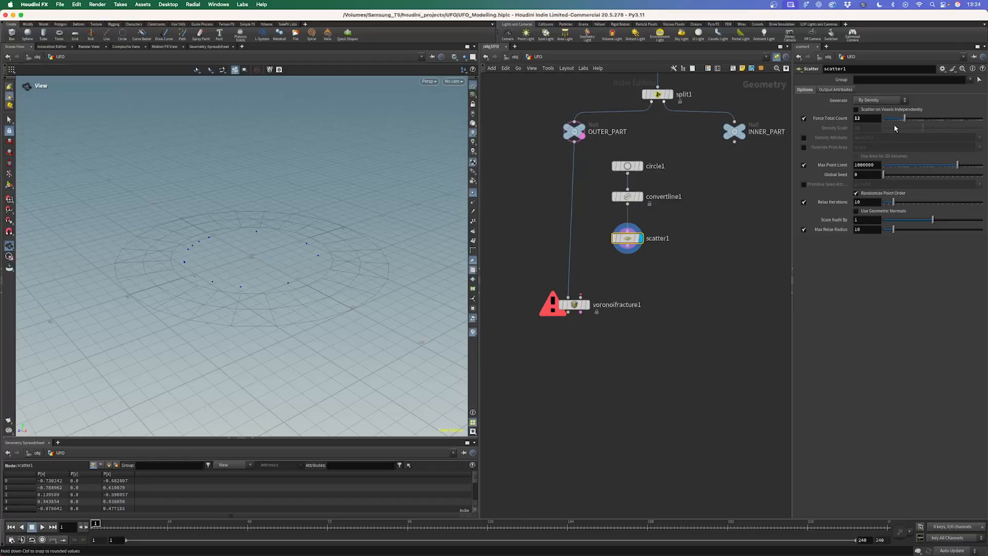
left_click_drag(885, 177, 948, 176)
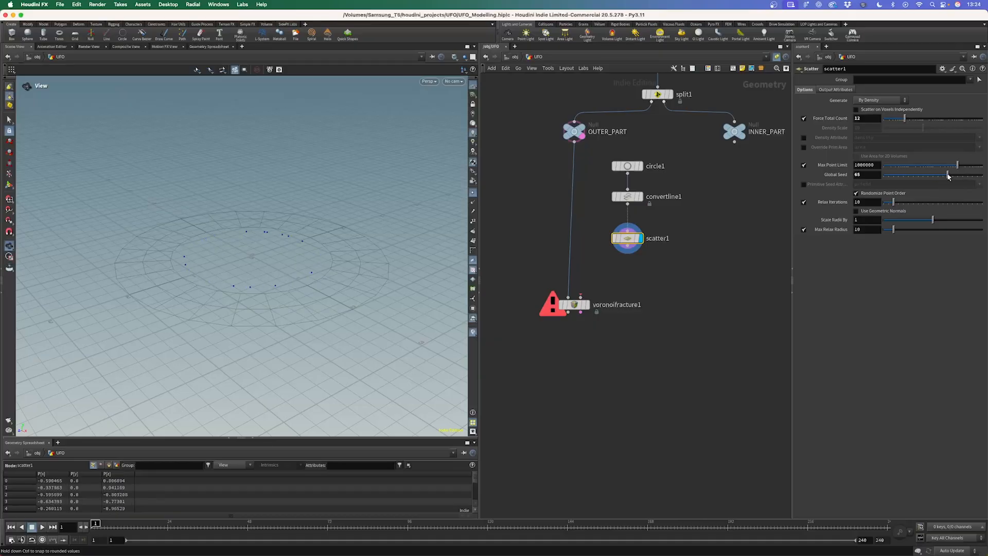
left_click_drag(892, 204, 887, 205)
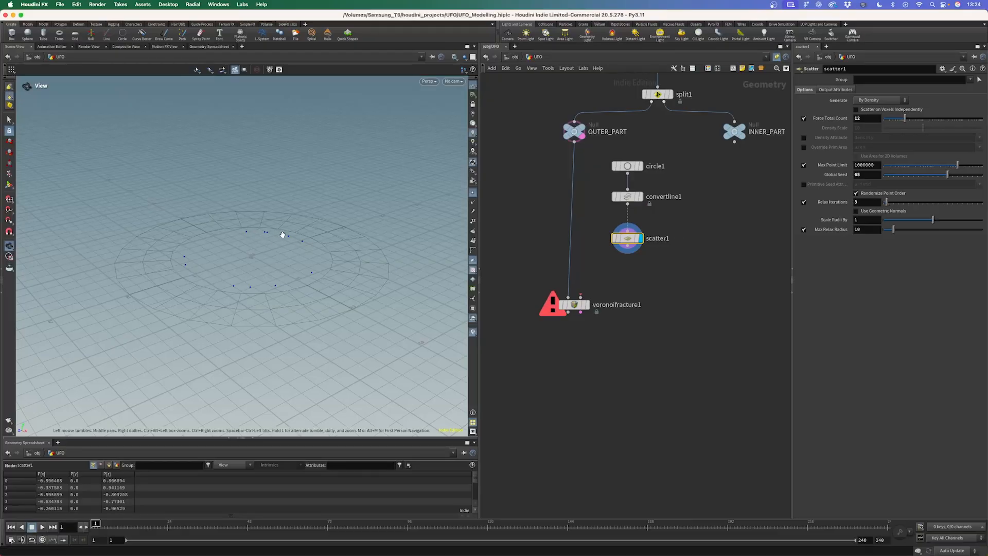
Connect the Scatter to the Voronoi Fracture's second input, display the fracture and save the scene
left_click_drag(629, 243, 574, 265)
left_click(588, 305)
left_click_drag(610, 297, 528, 261)
key("super+s")
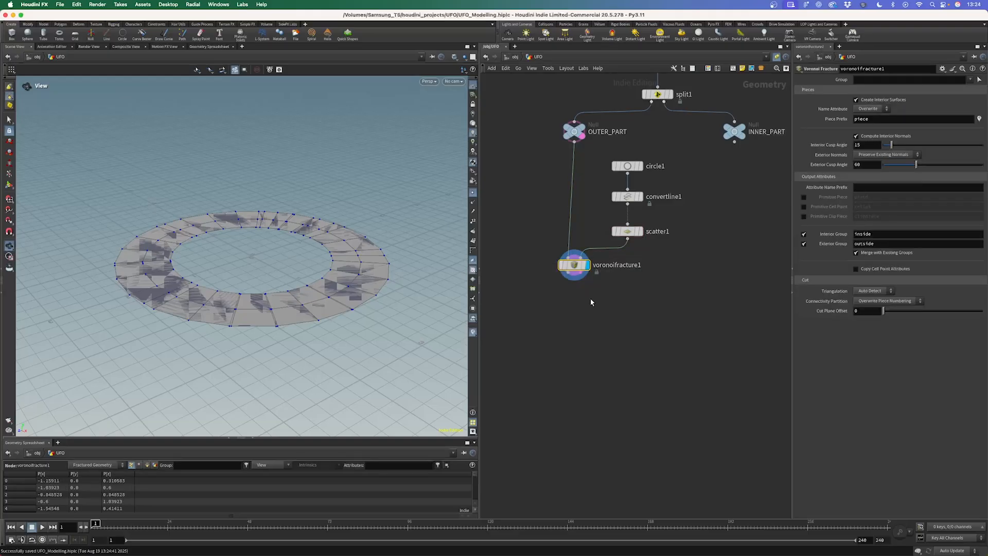
Turn off the interior group, exterior group and interior surface creation on the Voronoi Fracture node
left_click(803, 234)
left_click(804, 244)
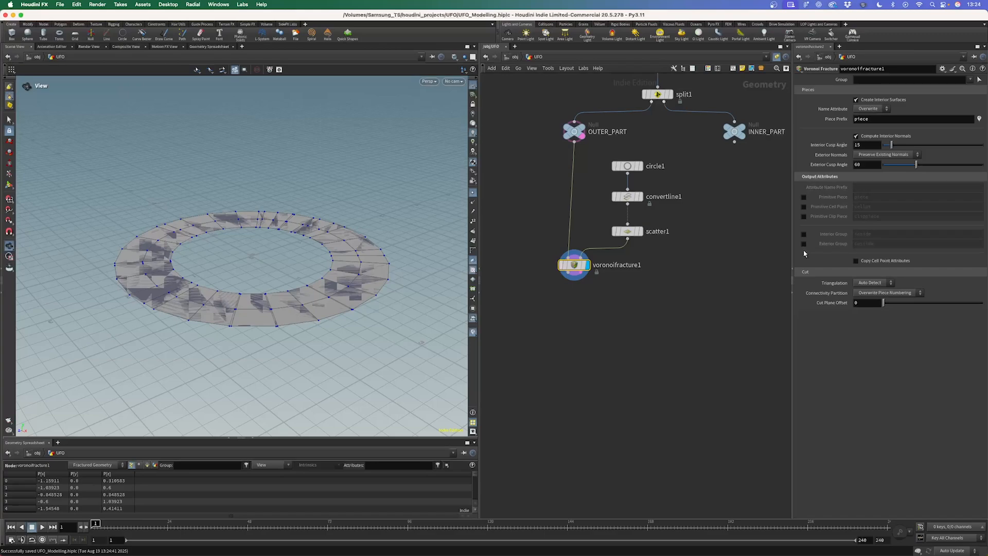
left_click(869, 102)
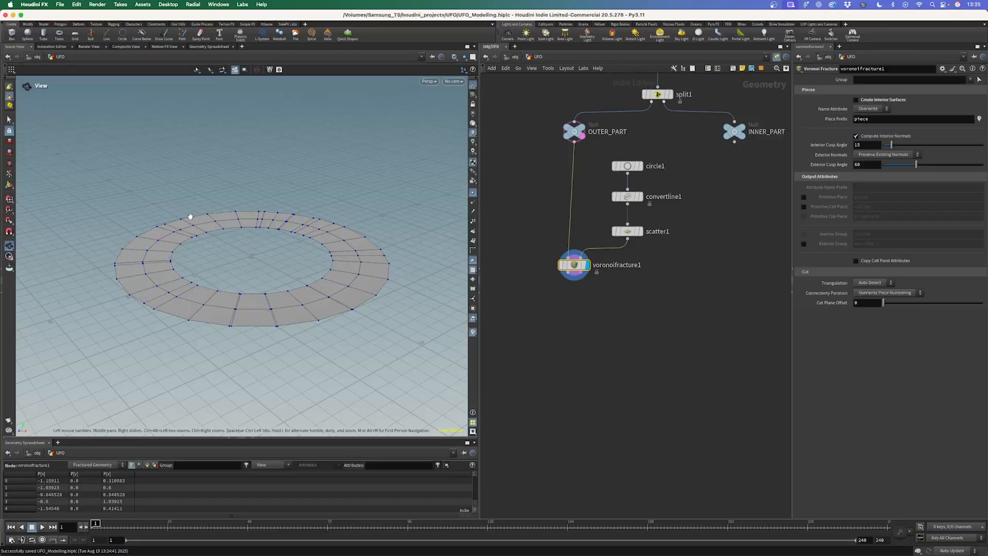
double_click(870, 119)
type("name")
left_click(696, 358)
Add a Color node directly below the Voronoi Fracture node and display it
middle_click_drag(607, 352, 619, 338)
key("Tab")
type("color")
key("Return")
left_click(585, 333)
left_click_drag(585, 331, 592, 291)
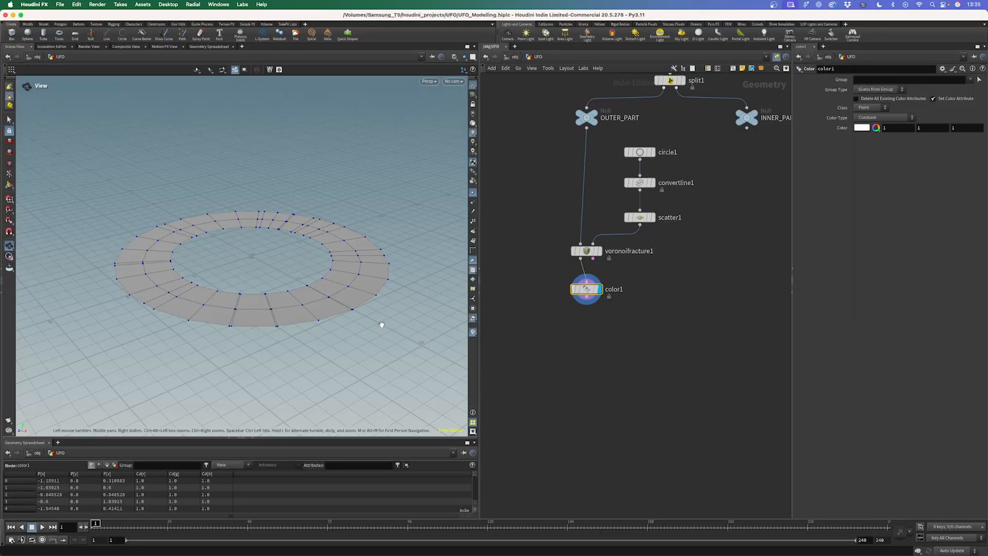
Color the primitives with Random from Attribute based on the name attribute, and inspect the colored ring pieces
left_click(873, 118)
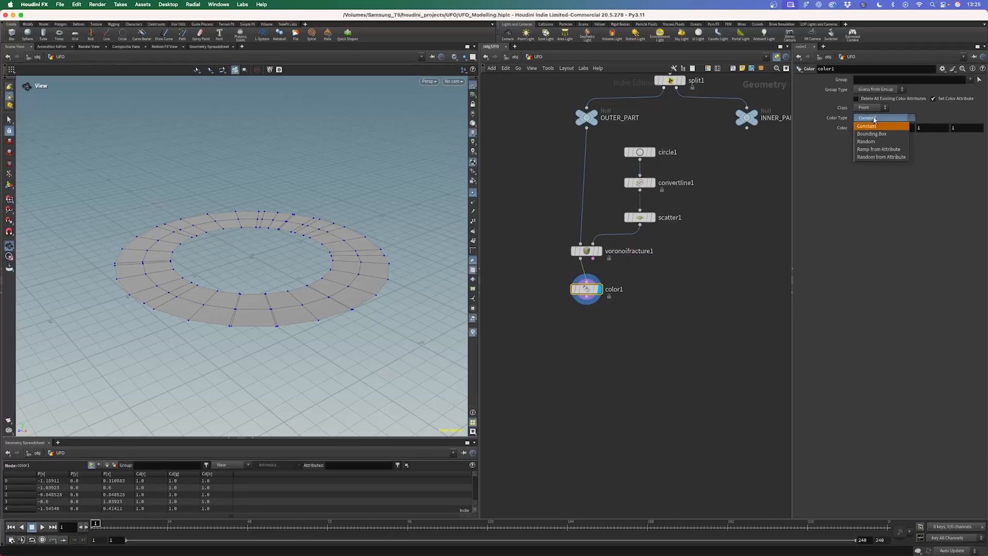
left_click(896, 158)
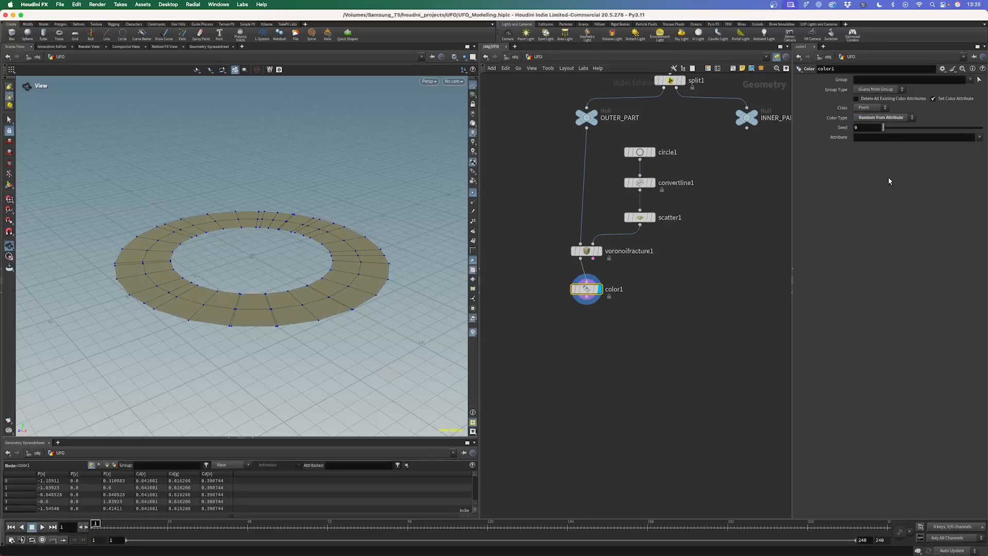
left_click(875, 137)
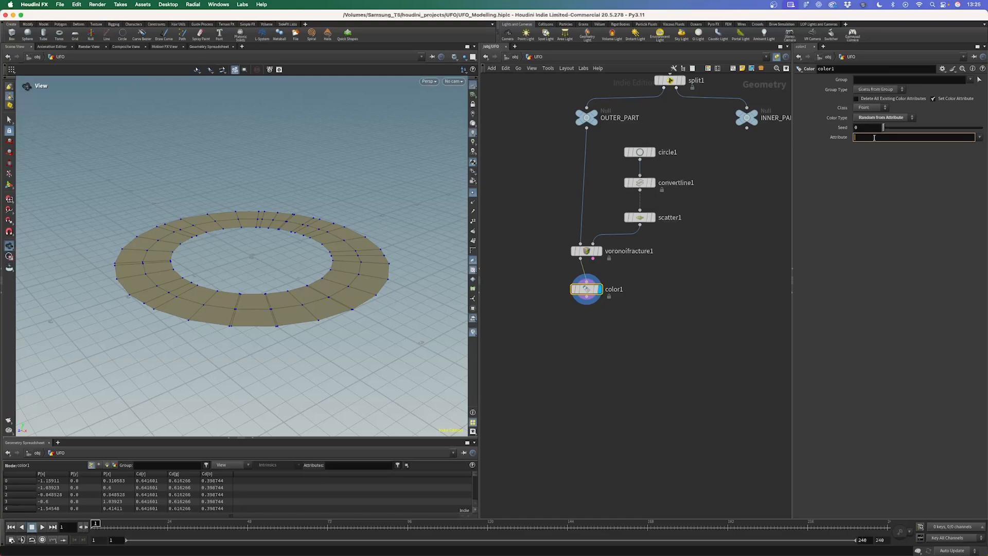
left_click(872, 107)
left_click(872, 128)
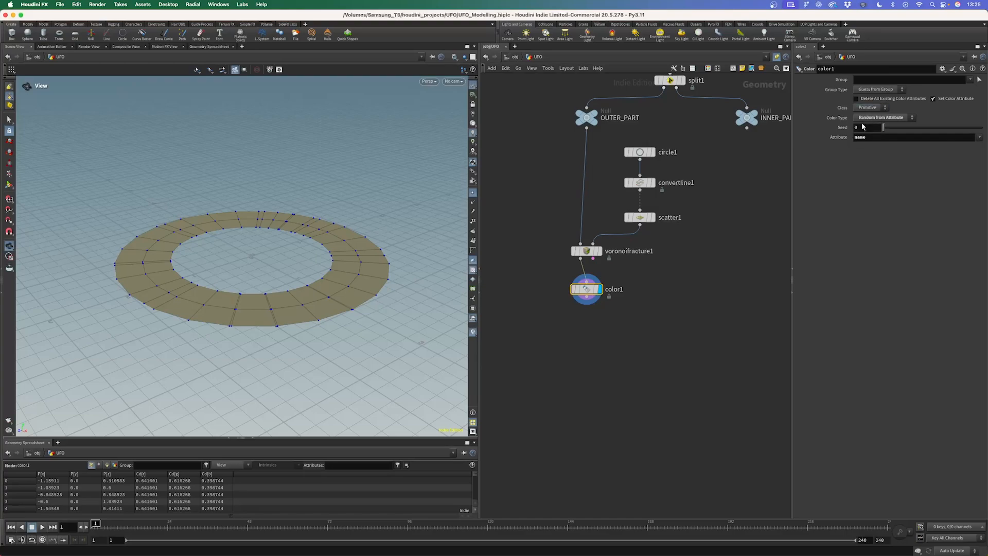
mouse_move(269, 223)
left_mouse_down()
mouse_move(233, 223)
mouse_move(286, 192)
mouse_move(282, 232)
left_mouse_up()
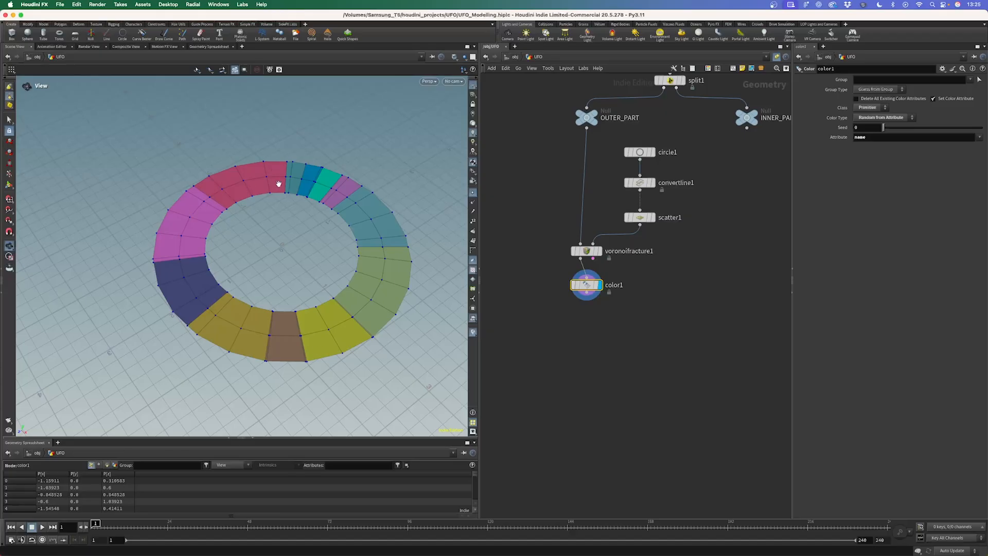
left_click_drag(363, 267, 283, 241)
scroll(350, 251, "down", 3)
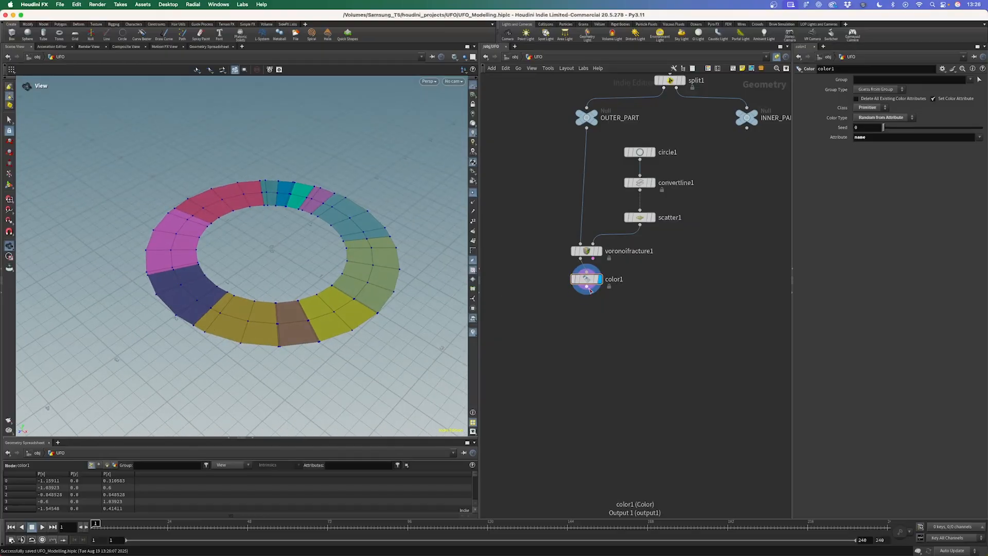
Add and display a PolyExtrude node after the Color node with an extrusion distance of 0.2
left_click_drag(586, 286, 588, 354)
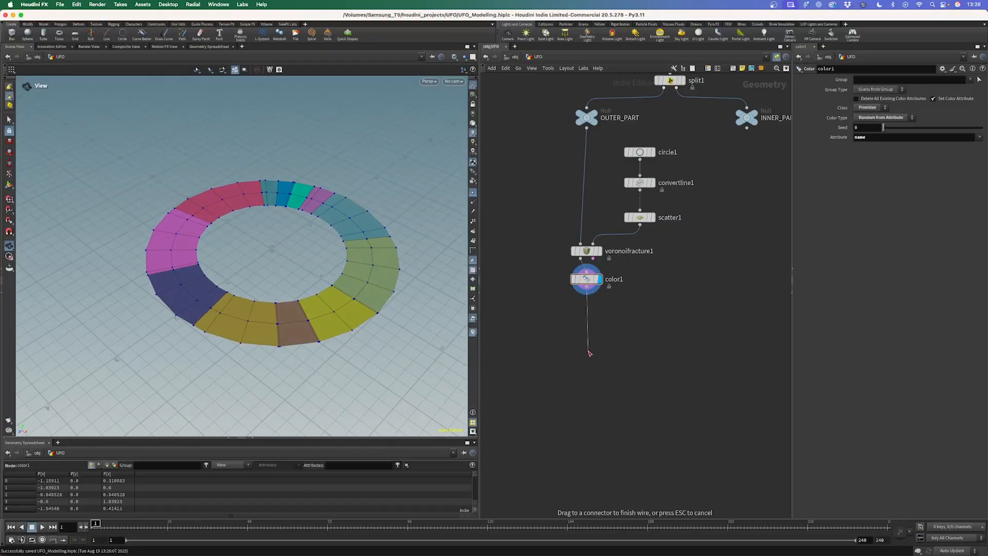
key("Tab")
type("polyextr")
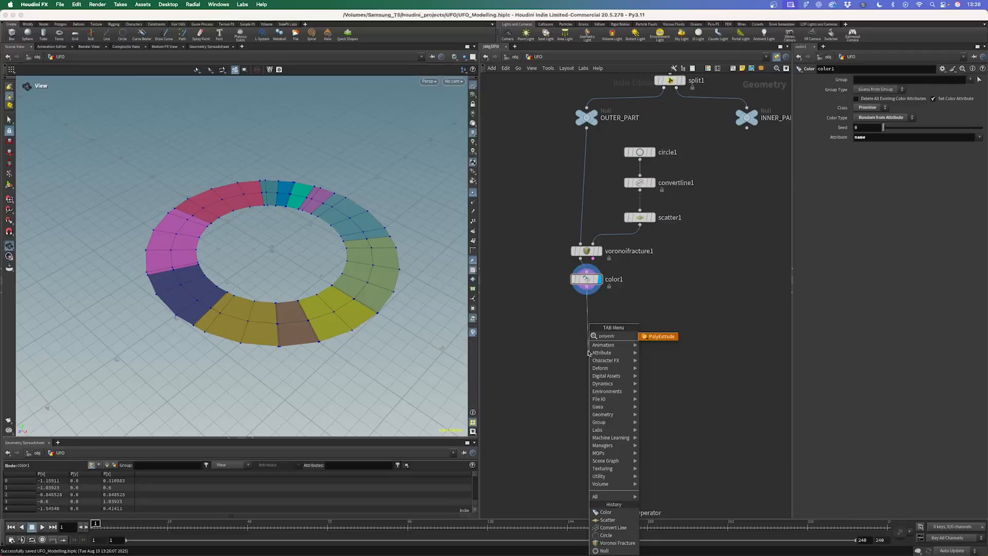
key("Return")
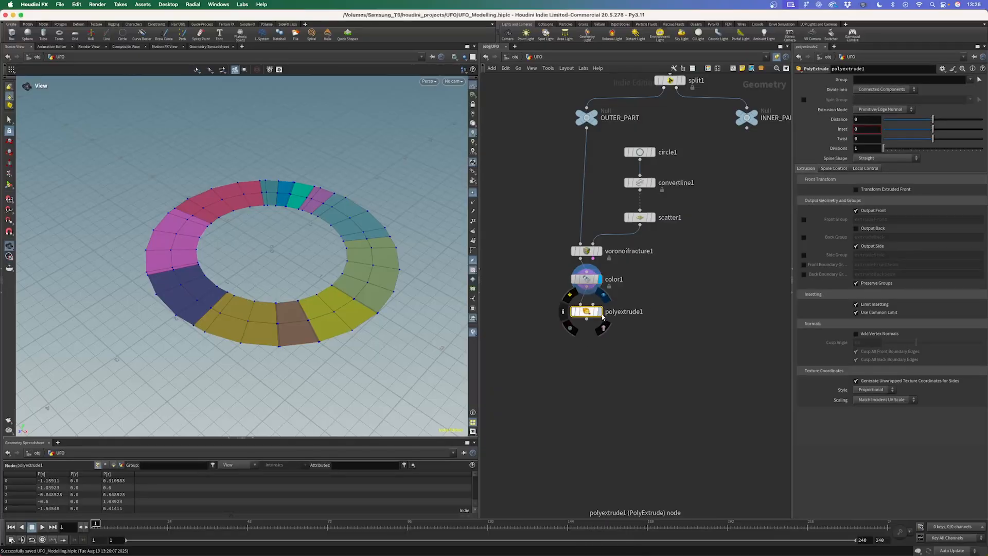
left_click(586, 311)
left_click(880, 118)
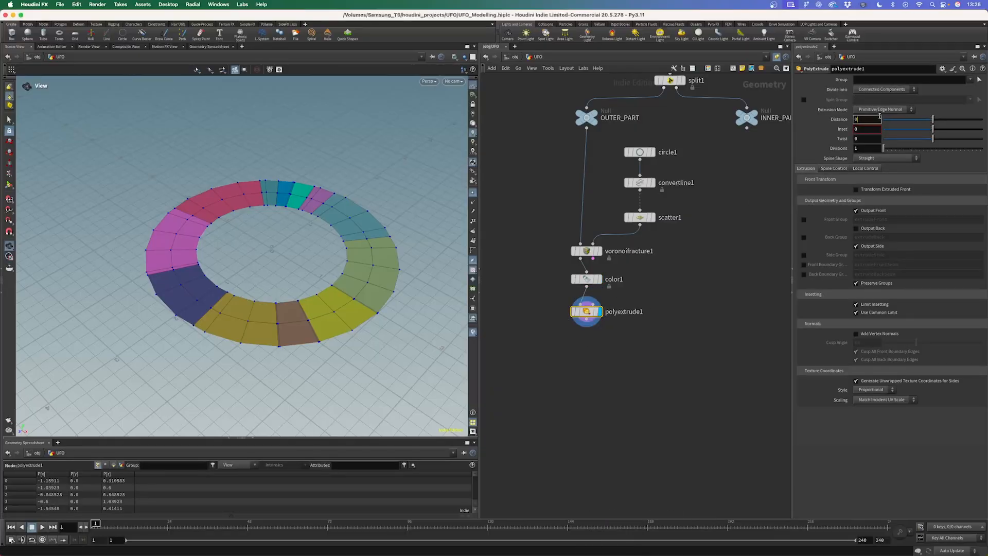
type(".2")
key("Return")
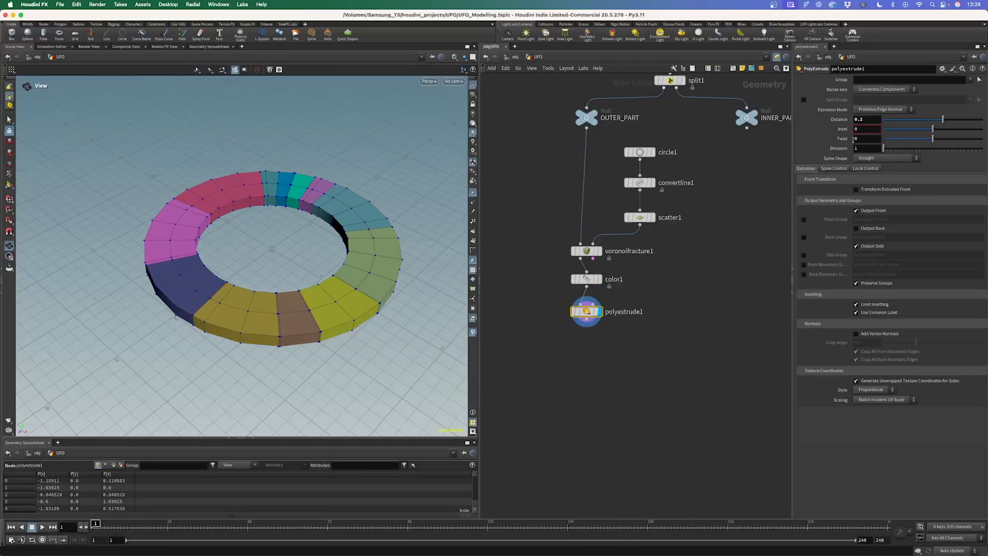
Enable back face output on the PolyExtrude and check the extruded ring from several angles
left_click(871, 230)
left_click_drag(336, 334, 346, 279)
left_click(877, 230)
left_click(878, 230)
left_click(878, 229)
left_click(877, 229)
left_click_drag(346, 99, 315, 229)
Enable the PolyExtrude's output groups, naming the front group Top, the back group Bottom and the side group Sides
type("Top")
left_click(804, 238)
type("Bottom")
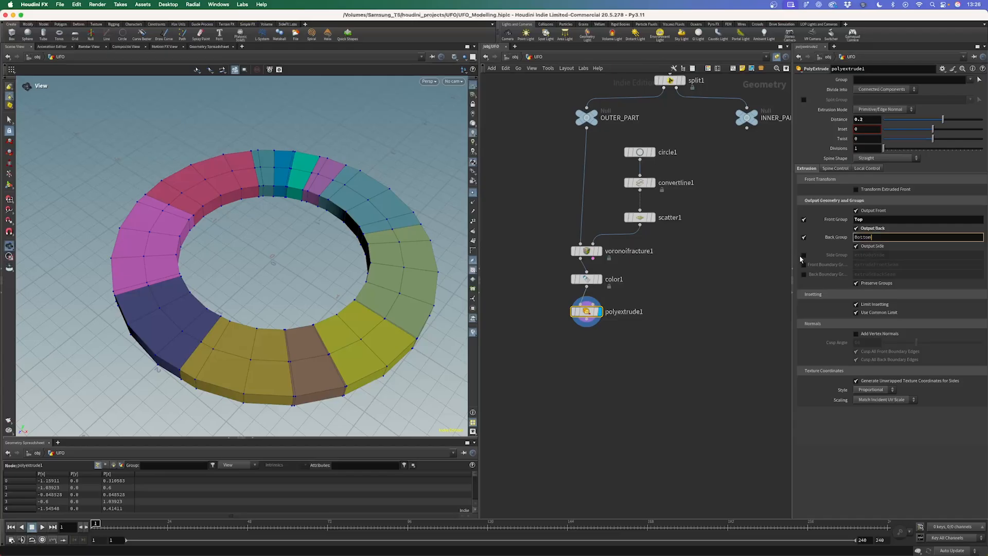
left_click(804, 255)
type("Sides")
key("Return")
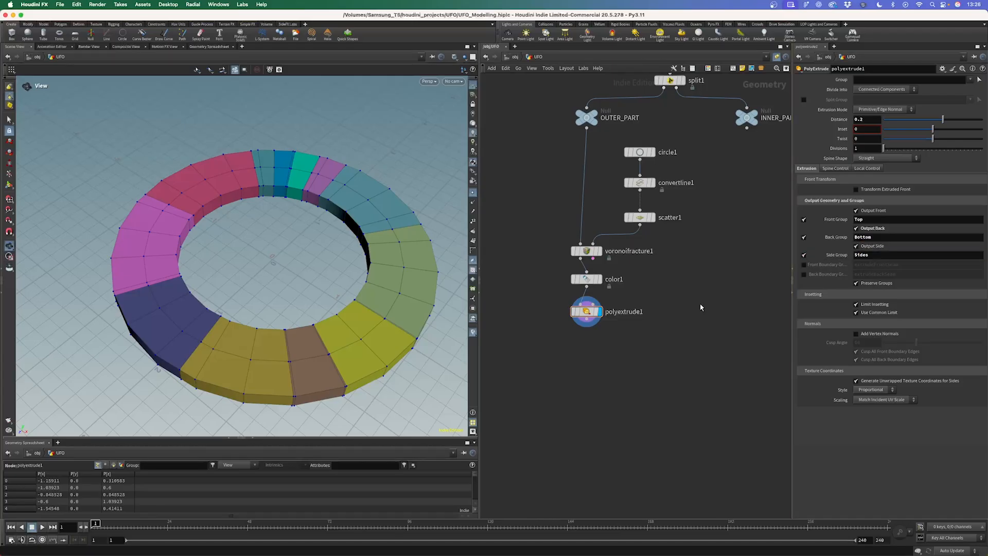
Add a Group Create node below the PolyExtrude node and connect it to the extrusion's output
middle_click_drag(592, 387, 608, 309)
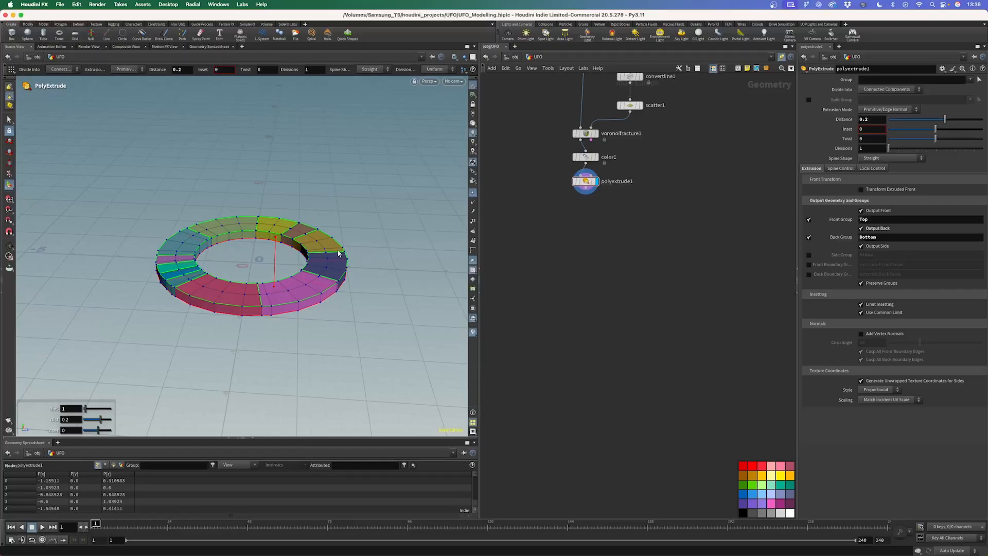
left_click_drag(586, 194, 595, 256)
key("Tab")
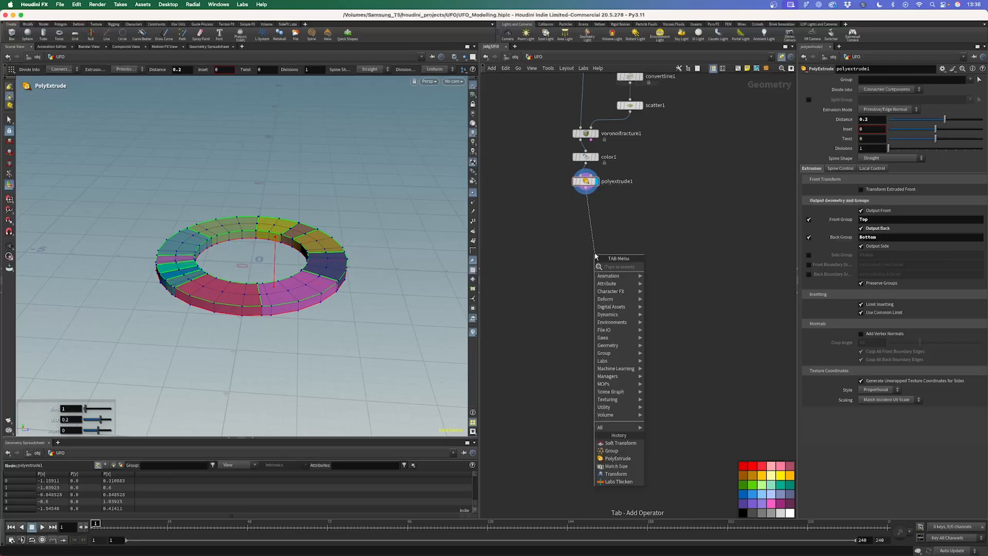
type("group")
key("Return")
left_click(595, 256)
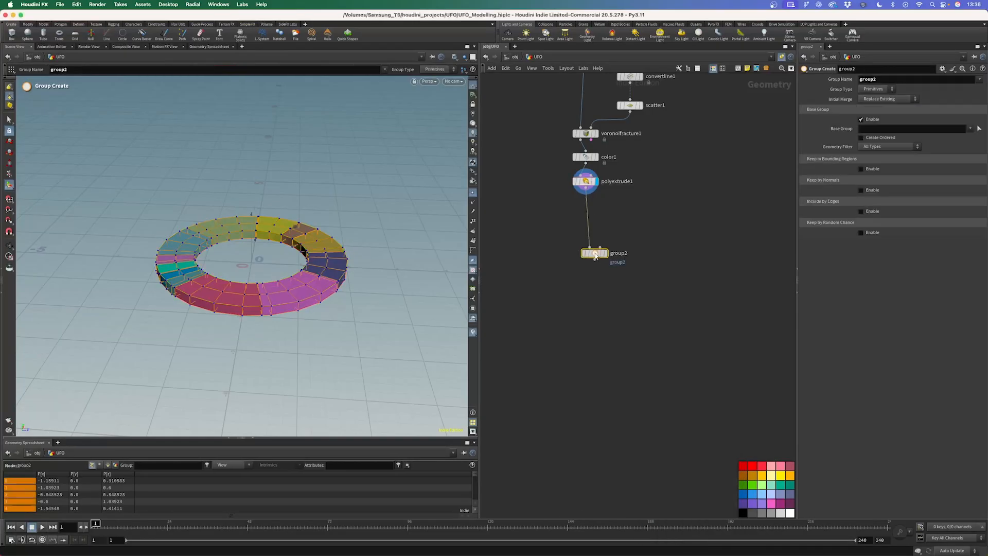
Set the Group Create node's type to Points and keep points inside a bounding region, using Bounding Object as the bounding type
left_click_drag(592, 254, 589, 240)
left_click(873, 91)
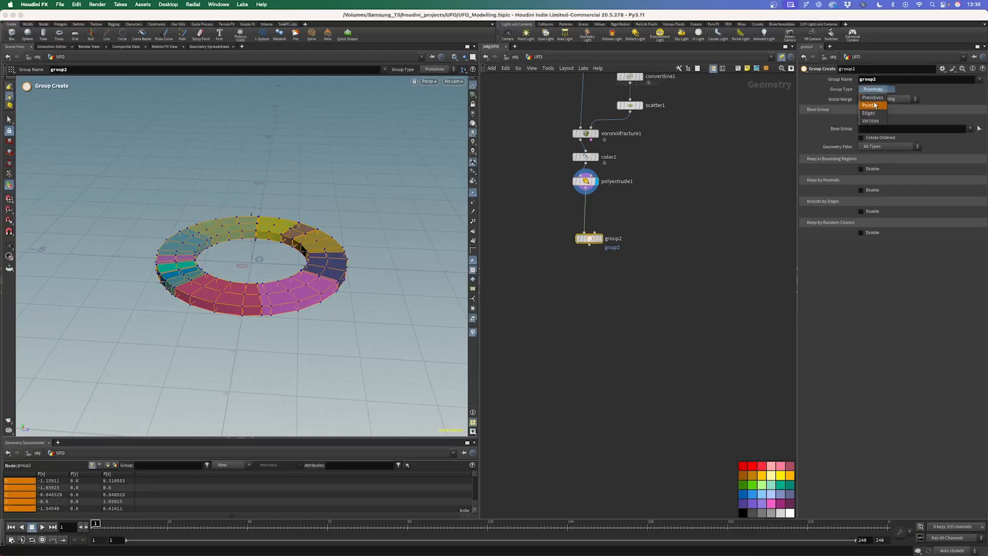
left_click(875, 105)
left_click(861, 141)
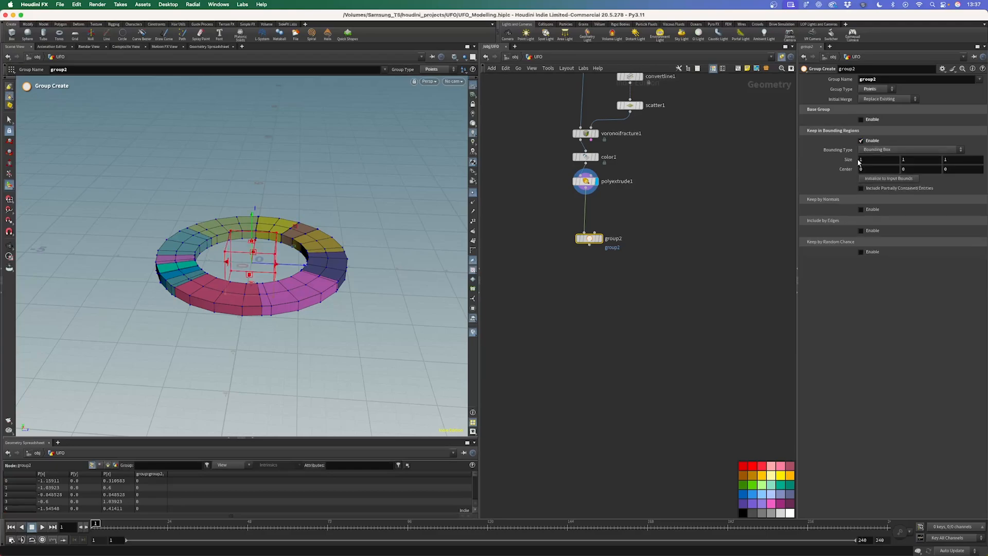
left_click(873, 150)
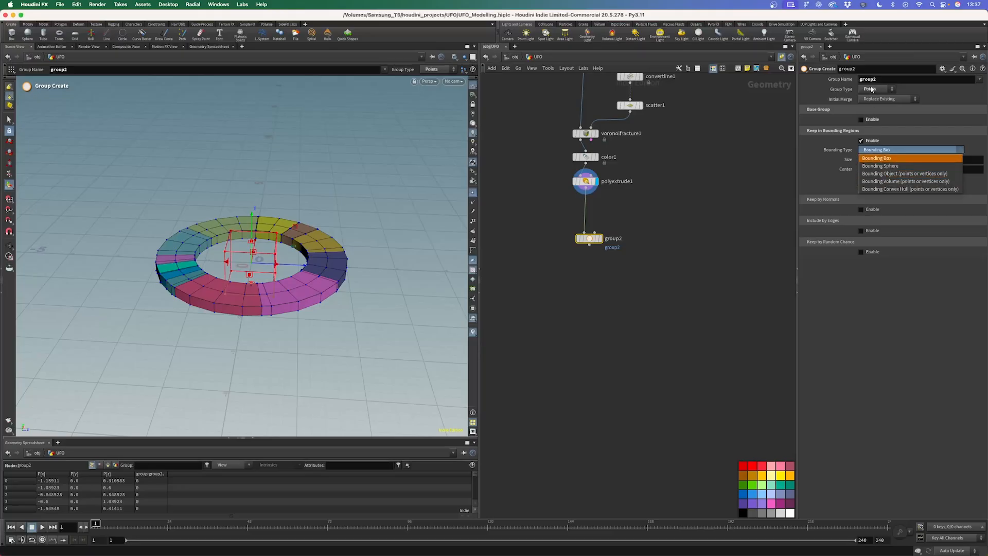
left_click(891, 176)
left_click_drag(592, 242, 588, 261)
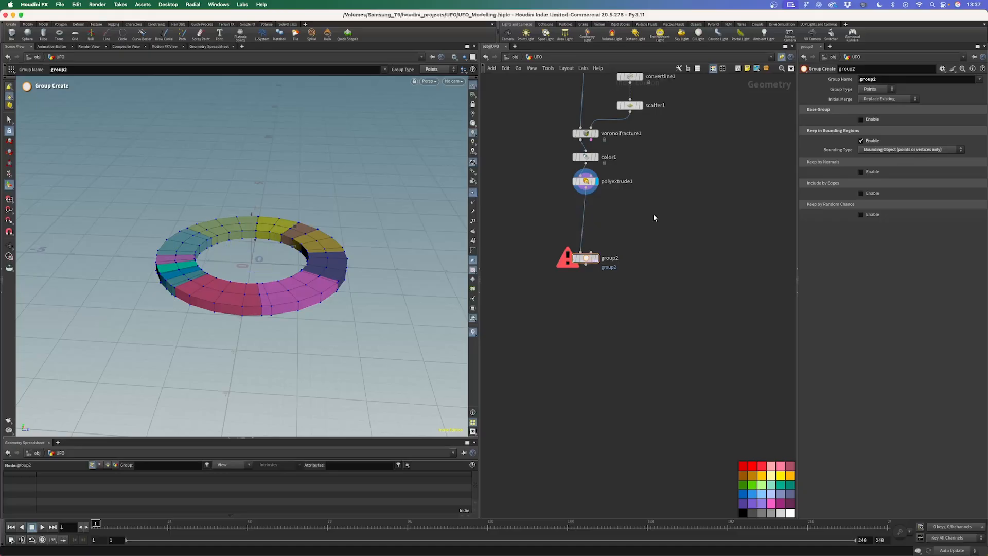
Add an Object Merge node beside the Group Create node and set its Object 1 to a pasted reference to INNER_PART
middle_click_drag(723, 83, 639, 169)
middle_click_drag(558, 246, 628, 284)
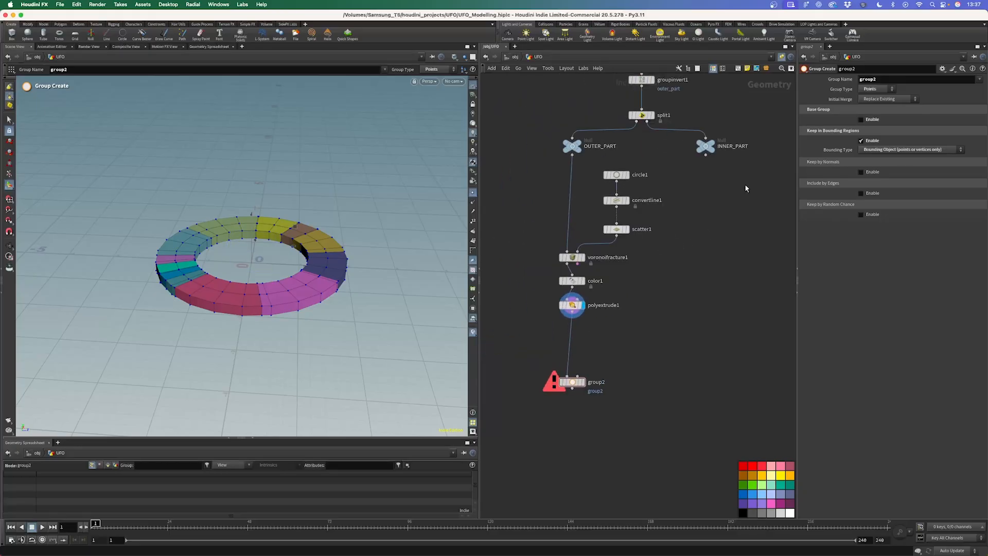
left_click(706, 147)
key("ctrl+c")
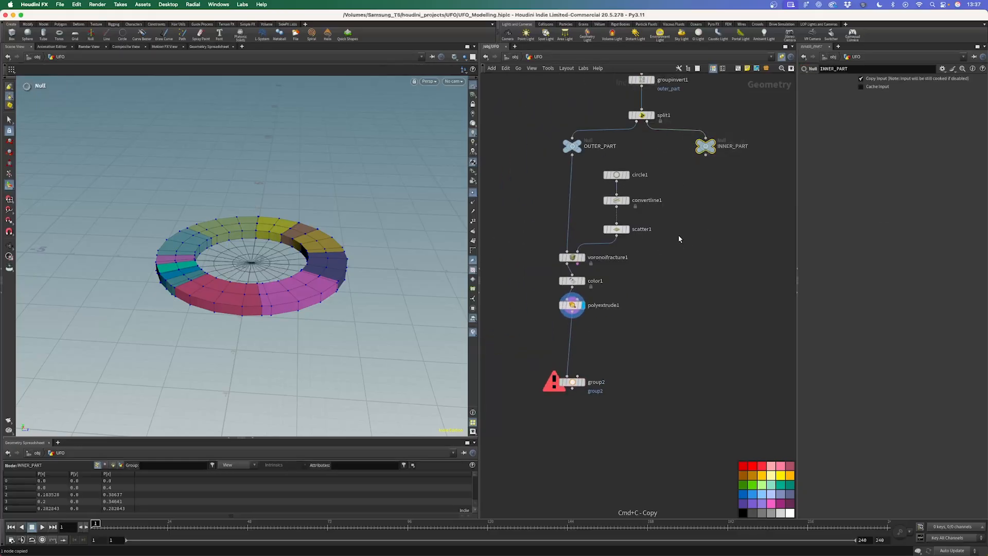
middle_click_drag(674, 276, 706, 198)
key("Tab")
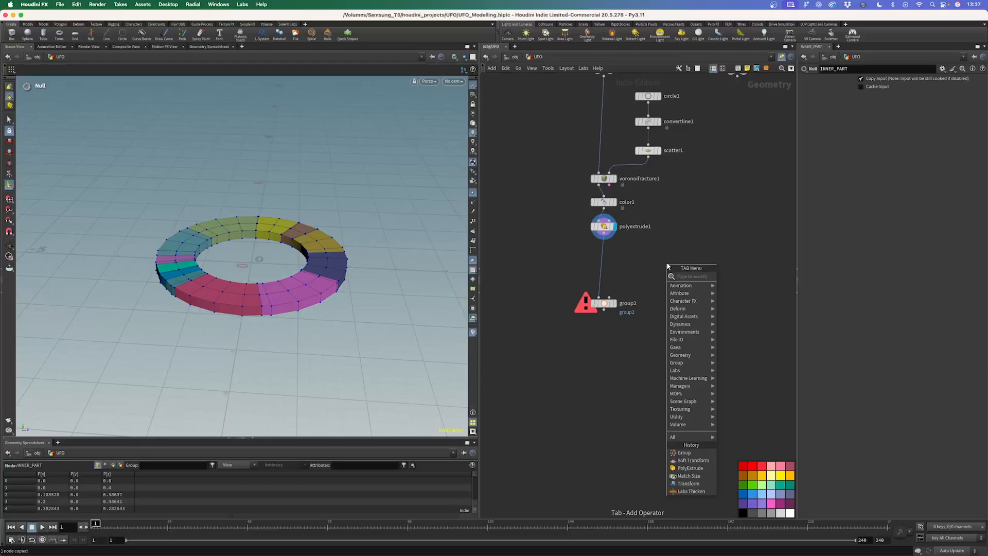
type("objec")
key("Return")
left_click(668, 266)
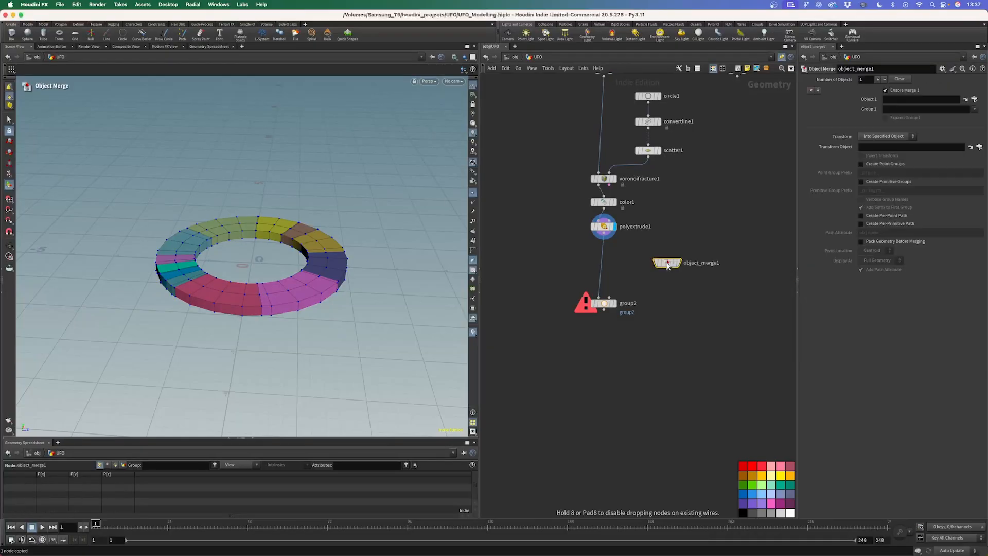
left_click(910, 99)
key("ctrl+v")
key("Return")
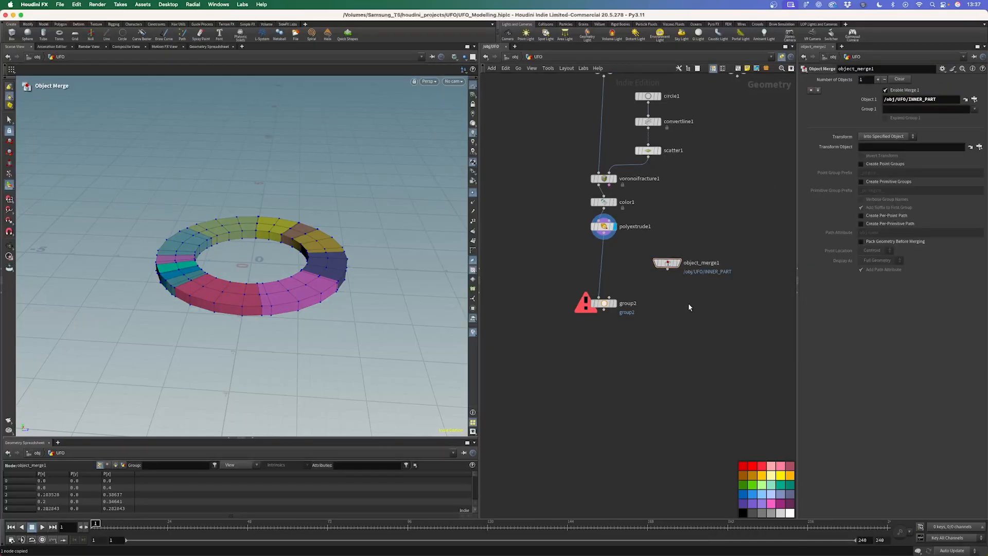
scroll(706, 236, "down", 4)
left_click(722, 138)
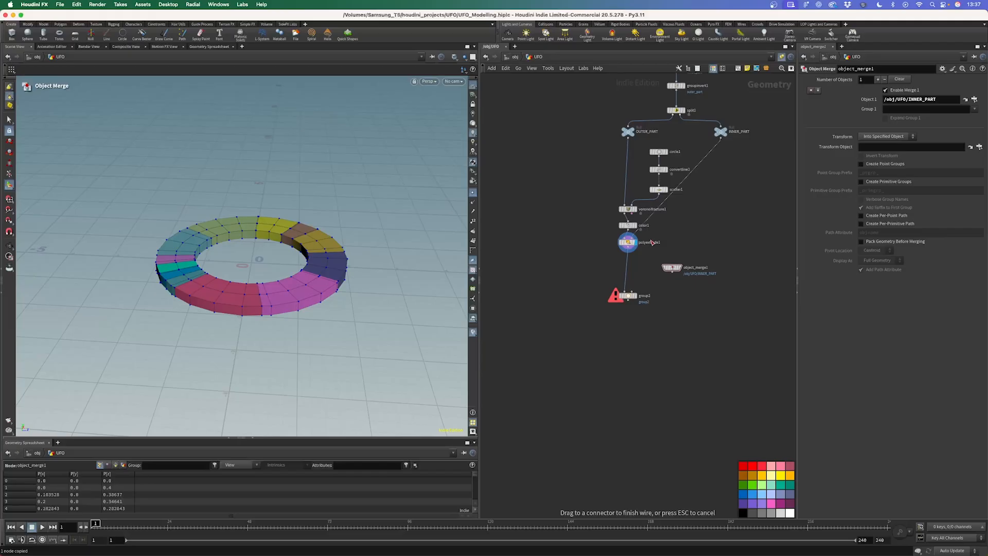
key("Escape")
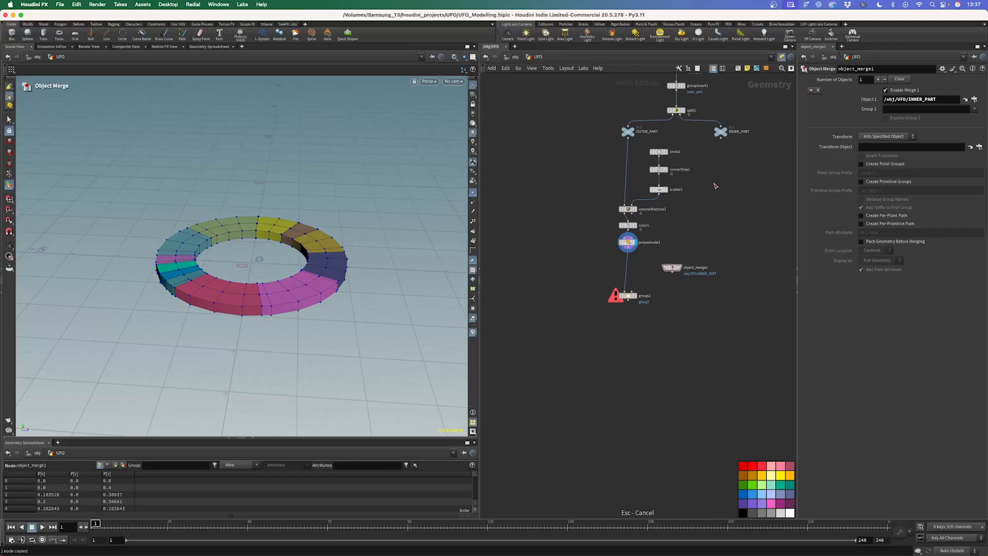
Display the Object Merge node and move the Group Create node further down the network
scroll(666, 258, "up", 3)
left_click(678, 269)
middle_click_drag(716, 238, 667, 321)
left_click_drag(566, 332, 567, 358)
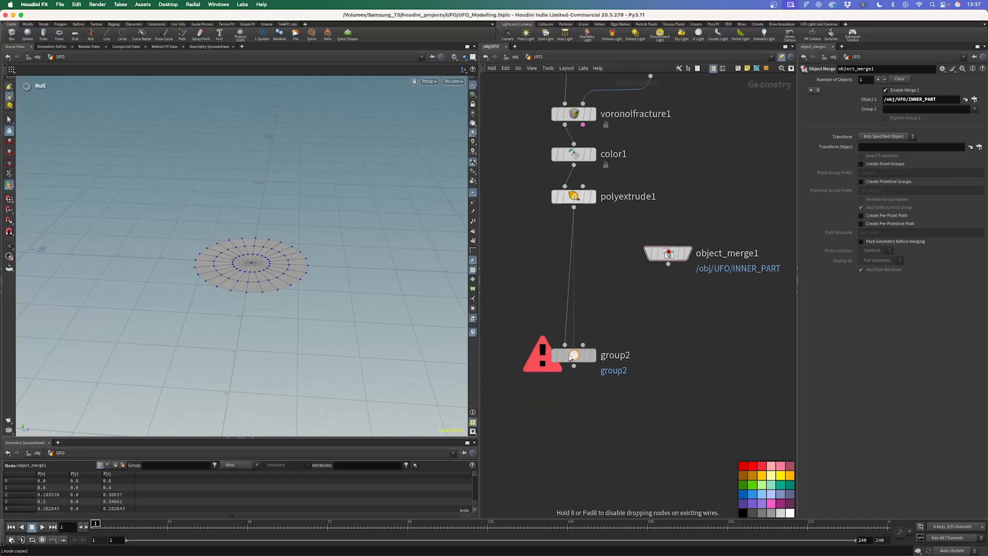
left_click(687, 253)
Add a Labs Thicken node after the Object Merge node with a depth of 0.5 in both directions
left_click_drag(670, 256, 660, 303)
type("thick")
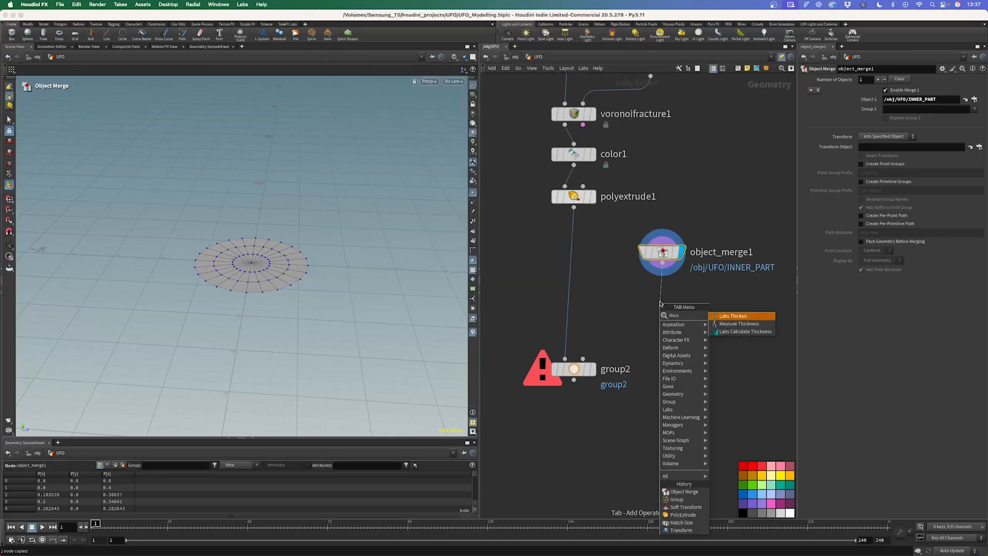
key("Return")
left_click(861, 128)
left_click(875, 118)
type("0.5")
key("Return")
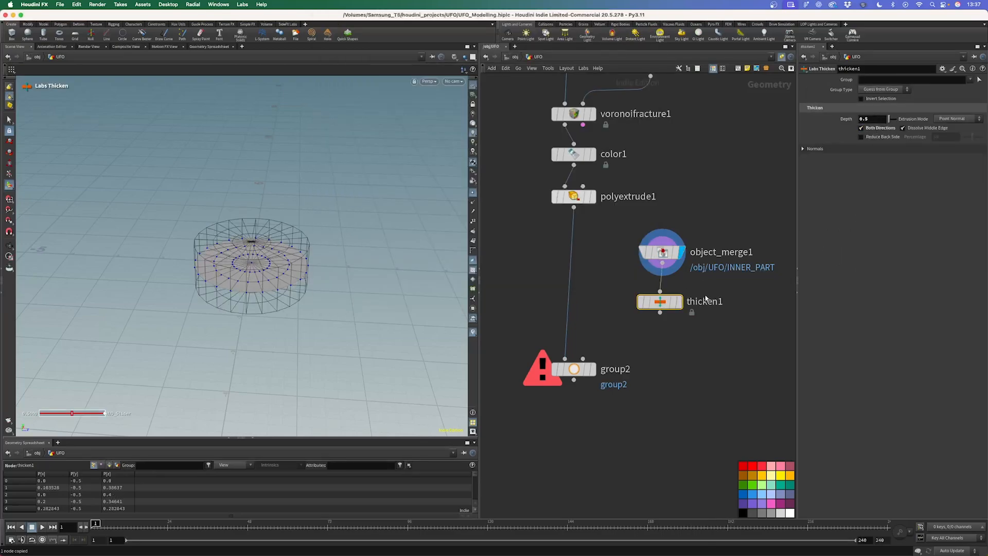
Insert a Transform node between the Object Merge and Thicken nodes with a uniform scale of 1.5, and display the Thicken node
left_click_drag(660, 301, 660, 315)
key("Tab")
type("tran")
key("Return")
left_click(669, 286)
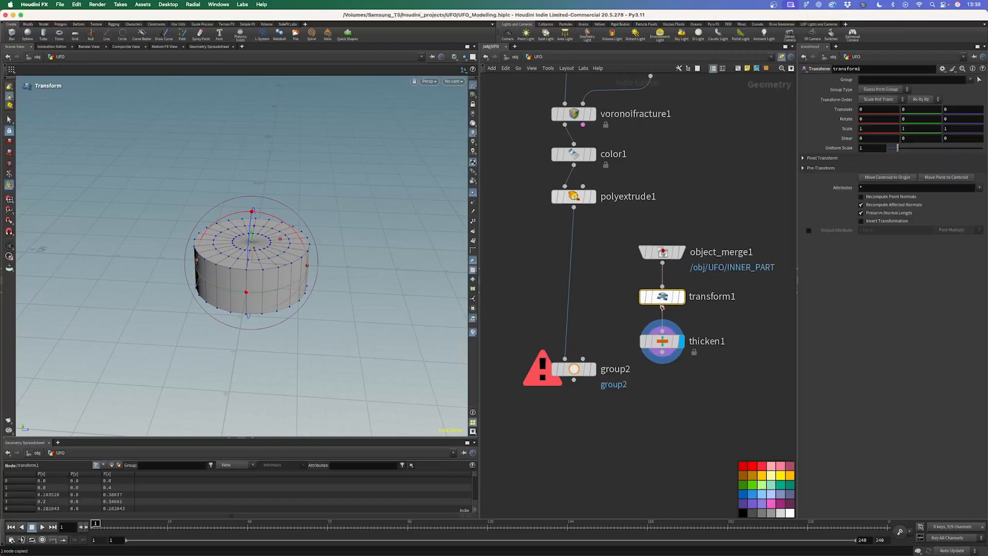
left_click(869, 147)
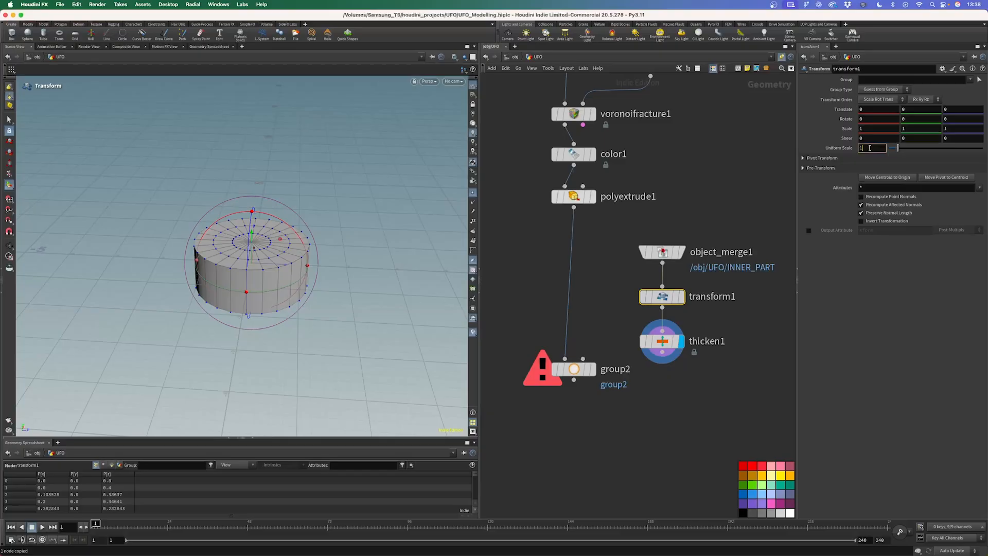
type(".5")
key("Return")
Move the Group Create node lower and template the PolyExtrude node to compare the ring with the thickened disc
left_click_drag(581, 360, 586, 408)
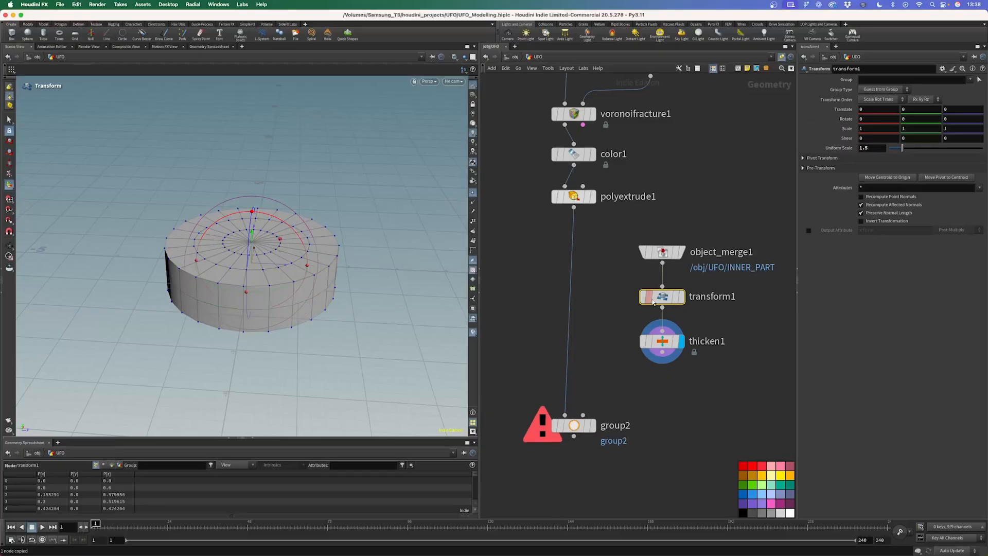
left_click(589, 196)
key("Escape")
left_click_drag(395, 336, 342, 307)
key("Return")
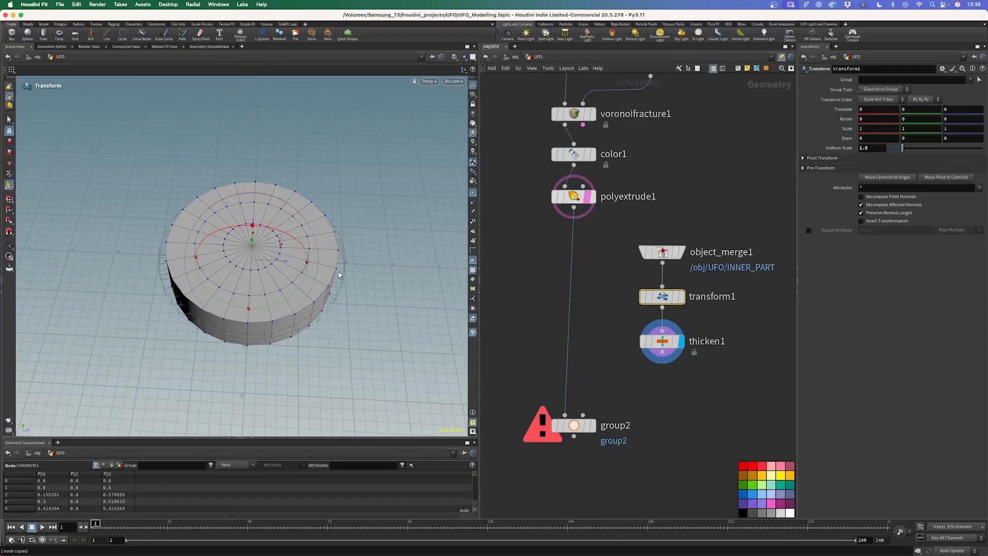
Connect the Thicken output to the Group Create node's second input and display the Group Create node
left_click_drag(662, 353, 574, 399)
left_click(593, 425)
left_click_drag(309, 292, 278, 290)
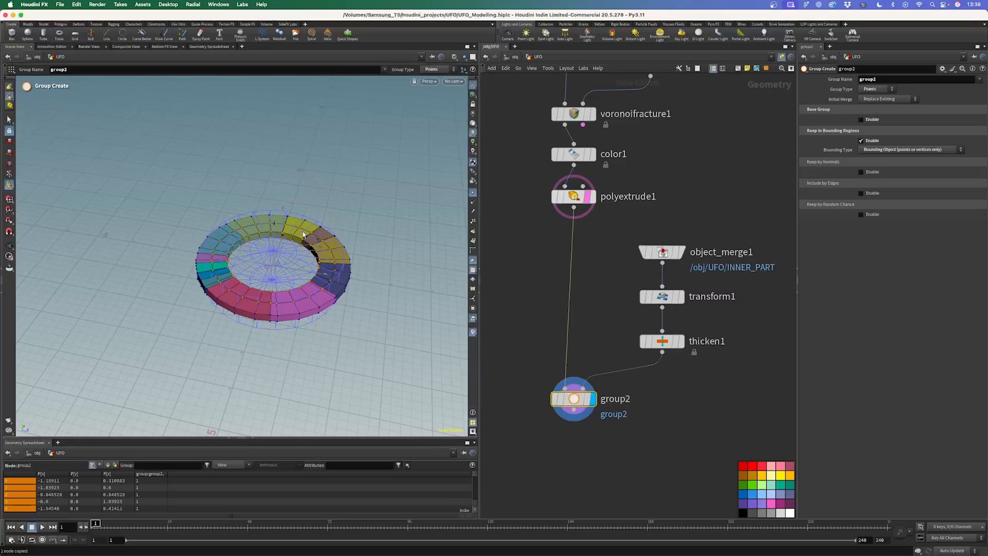
scroll(641, 306, "down", 5)
Save the scene and name the point group innerpoints
key("super+s")
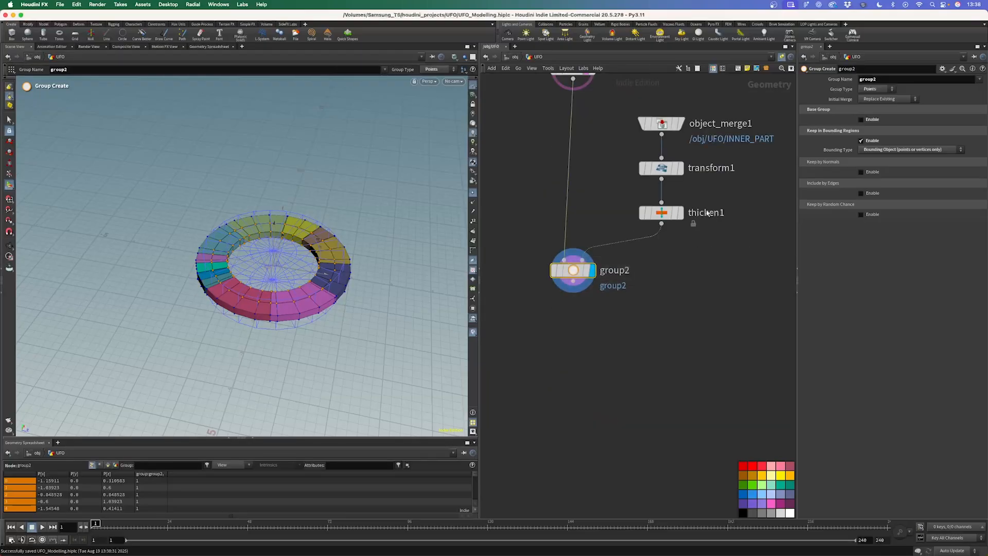
left_click(828, 81)
type("t")
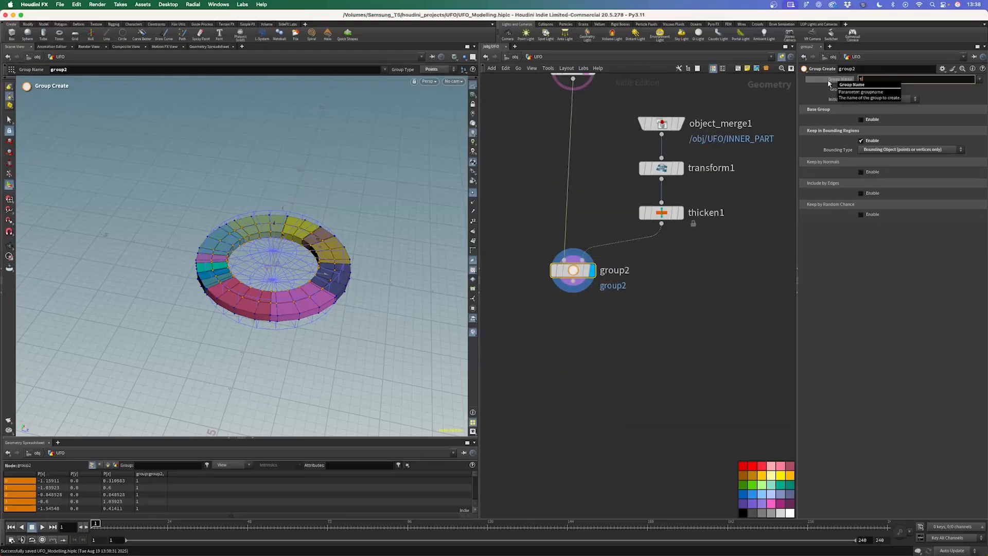
type("nnerpoints")
key("Return")
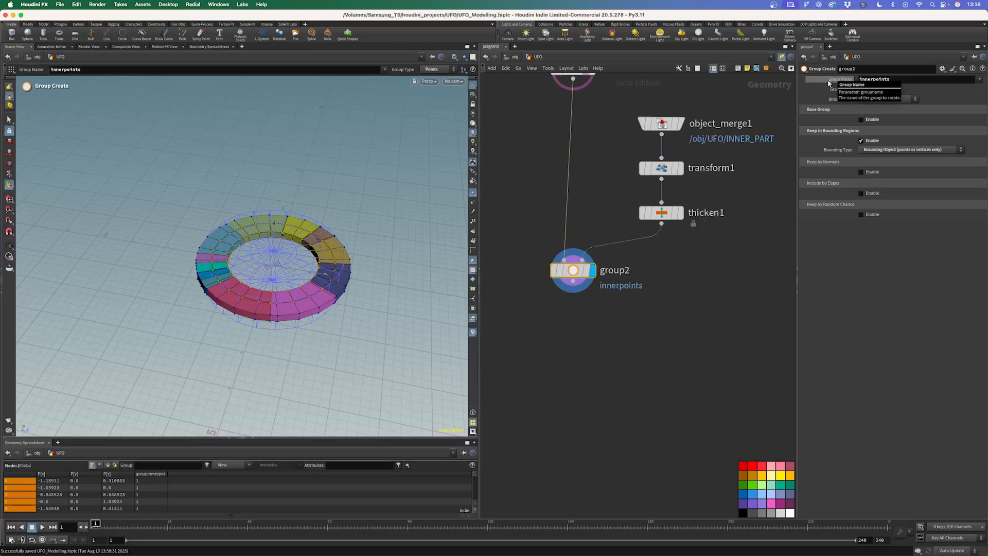
Add a Match Size node below the Group Create node and connect it to the group's output
left_click_drag(576, 270, 577, 323)
type("match")
key("Down")
key("Return")
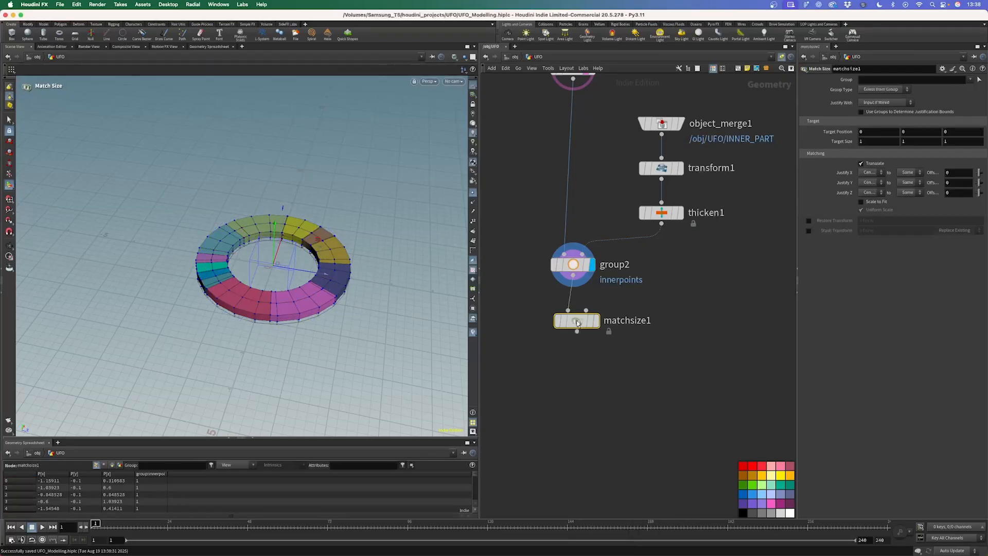
scroll(574, 149, "down", 3)
middle_click_drag(591, 132, 590, 146)
scroll(590, 146, "up", 1)
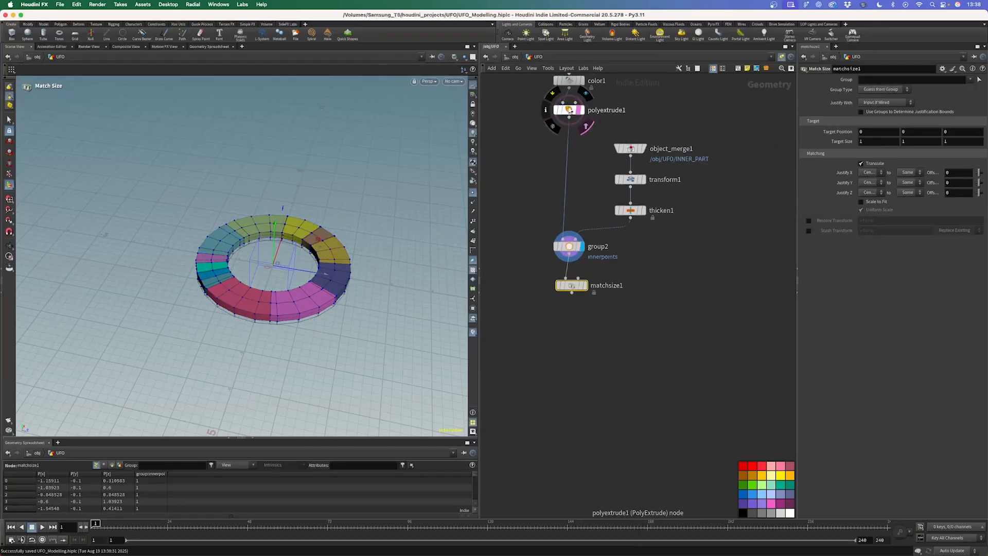
Align the Match Size node under the group node, display it, and compare the ring's vertical position from the side
key("Escape")
left_click_drag(329, 289, 283, 306)
right_click_drag(283, 306, 341, 281)
middle_click_drag(341, 281, 305, 272)
left_click_drag(305, 272, 317, 276)
key("Return")
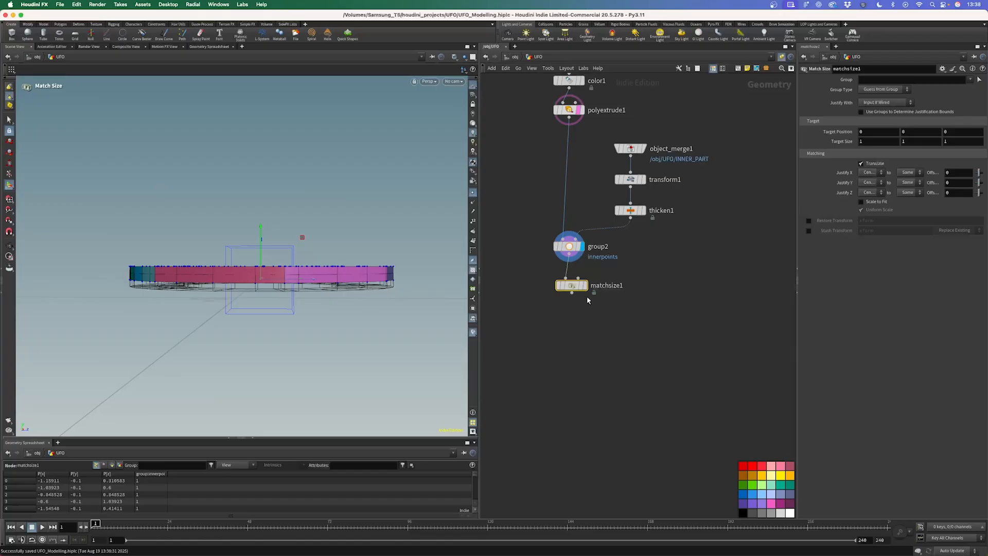
left_click_drag(572, 287, 570, 281)
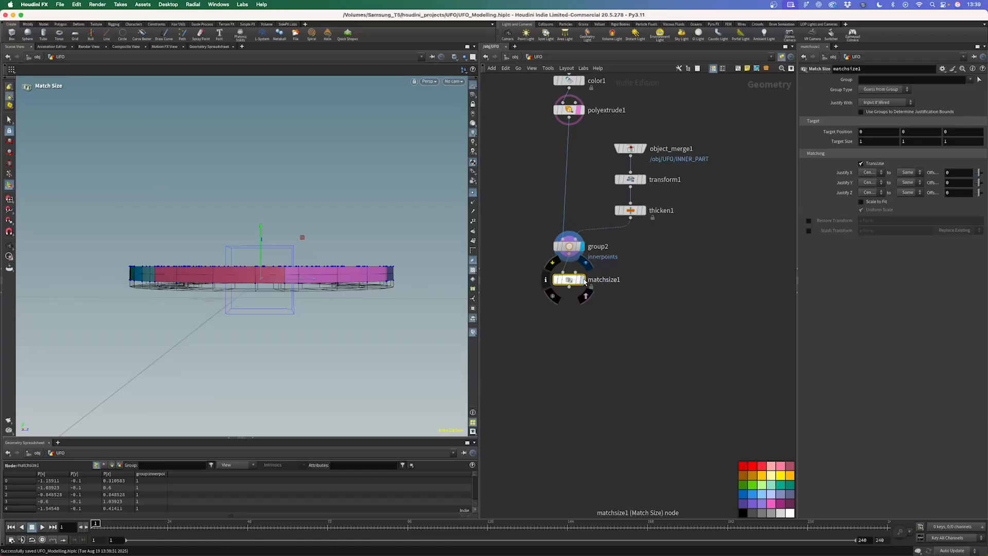
left_click(583, 280)
left_click_drag(313, 279, 308, 311, "alt")
middle_click_drag(379, 245, 316, 325, "alt")
left_click_drag(315, 325, 413, 326)
Add a Soft Transform node below the Match Size node, connect it and display it
key("Tab")
type("s")
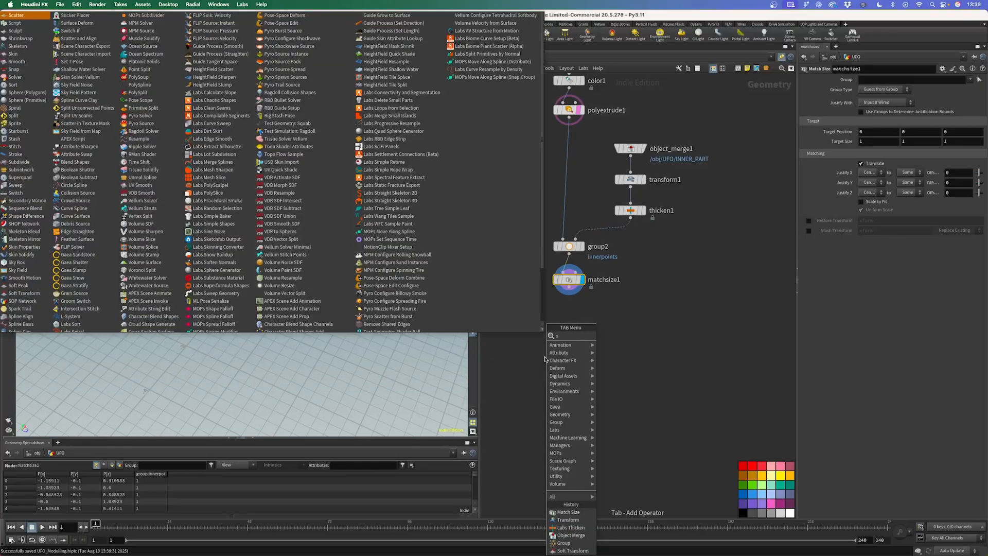
type("oft")
key("Down")
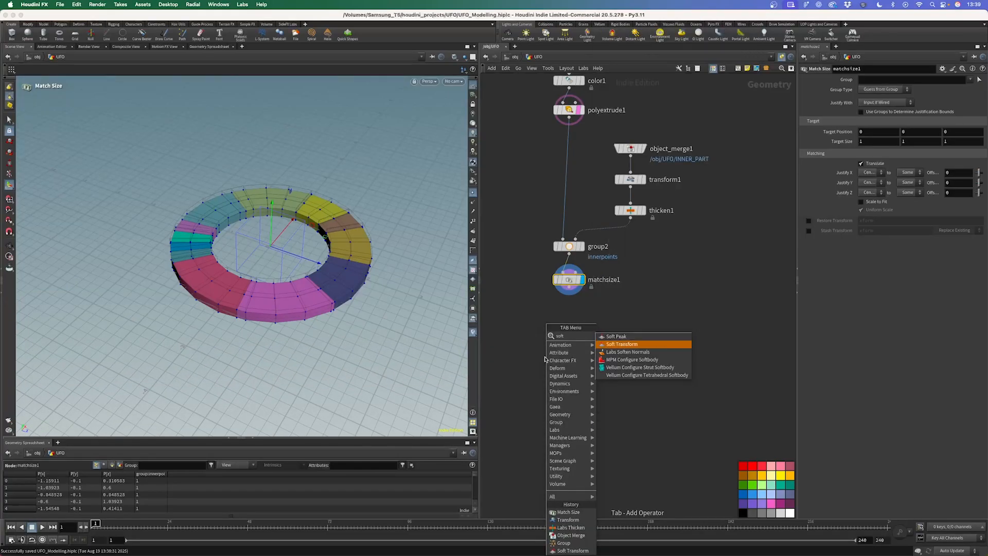
key("Return")
left_click(567, 331)
left_click_drag(567, 333, 567, 316)
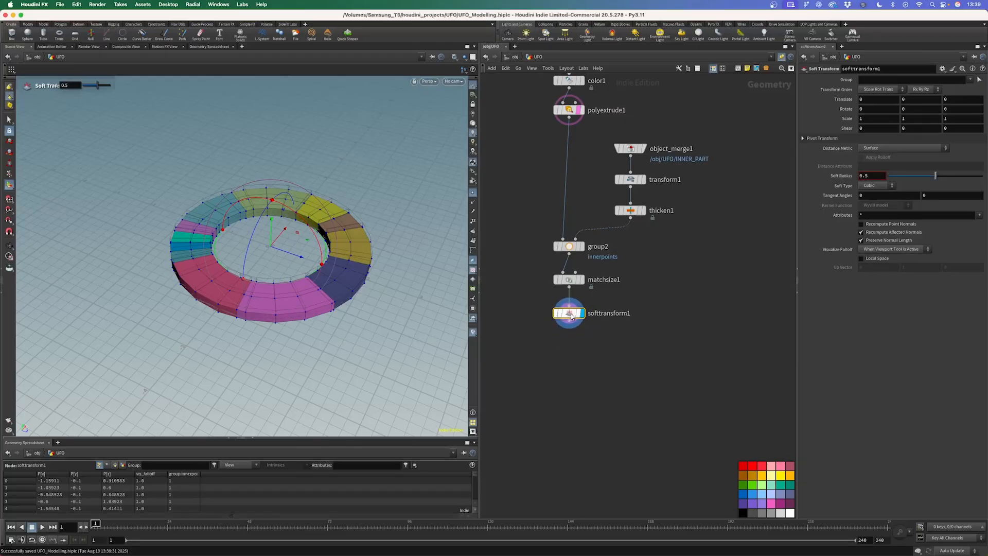
Limit the Soft Transform to the innerpoints group and set its Y scale to 4
left_click(970, 81)
left_click(960, 89)
left_click(920, 120)
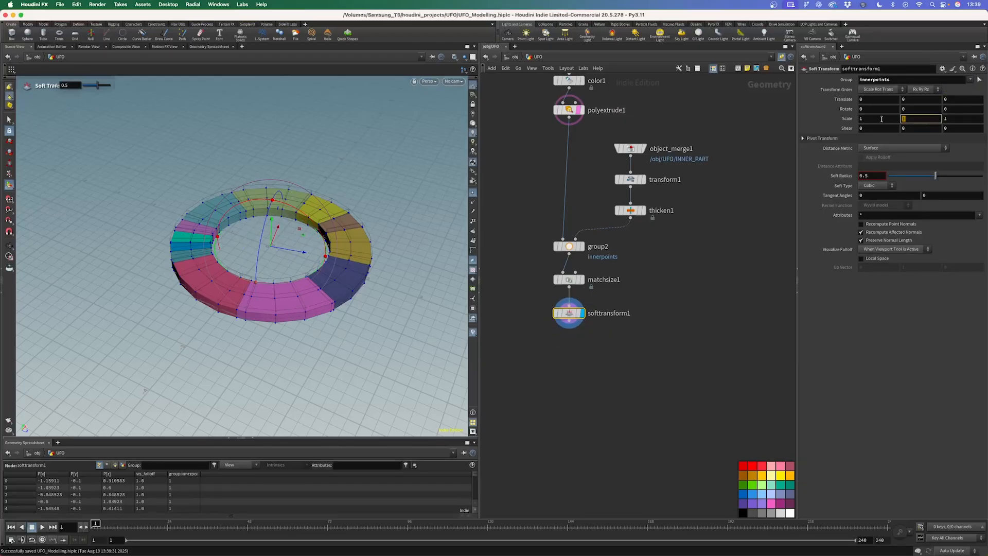
type("4")
key("Return")
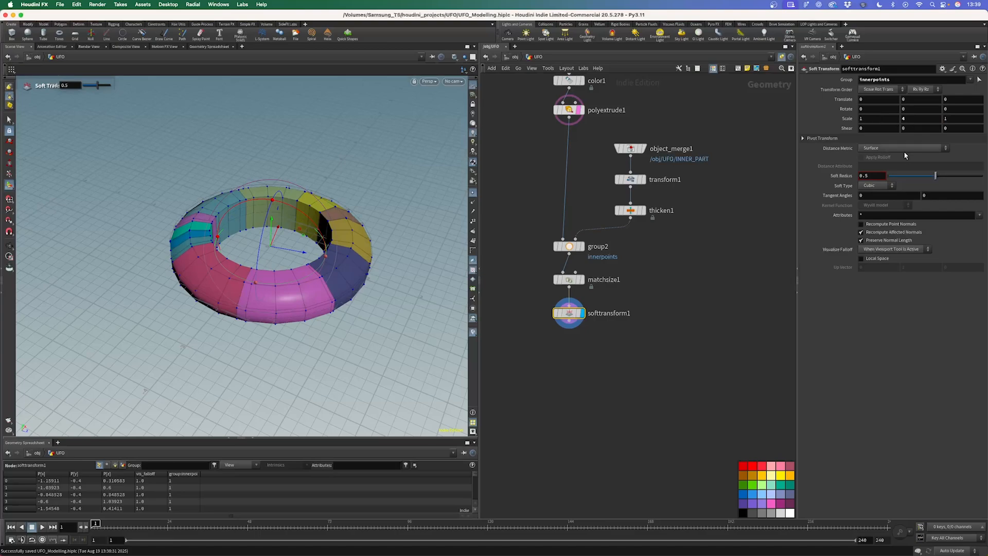
Reduce the Soft Transform's soft radius to about 0.219 while viewing the ring's outer rim from the side
key("Escape")
left_click_drag(329, 309, 349, 280)
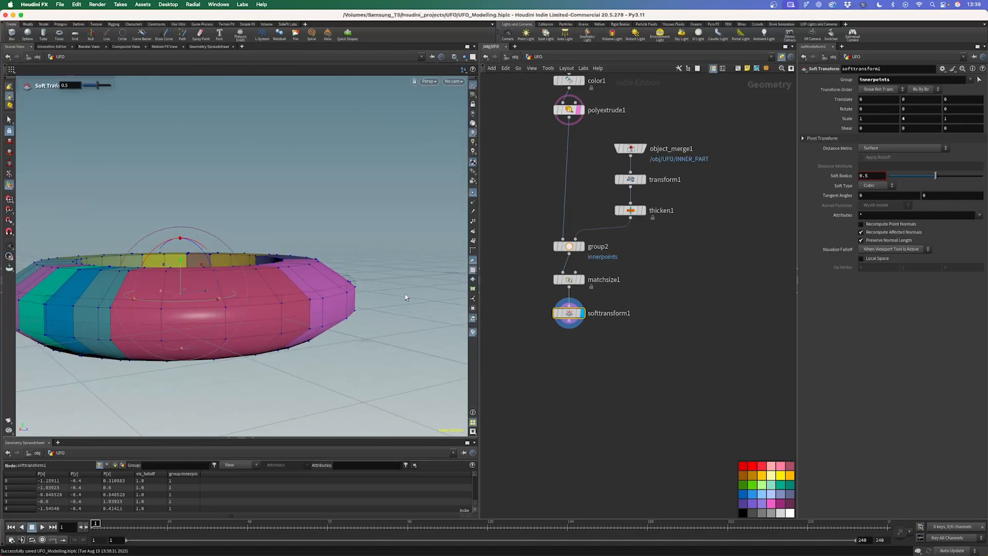
left_click_drag(935, 177, 909, 179)
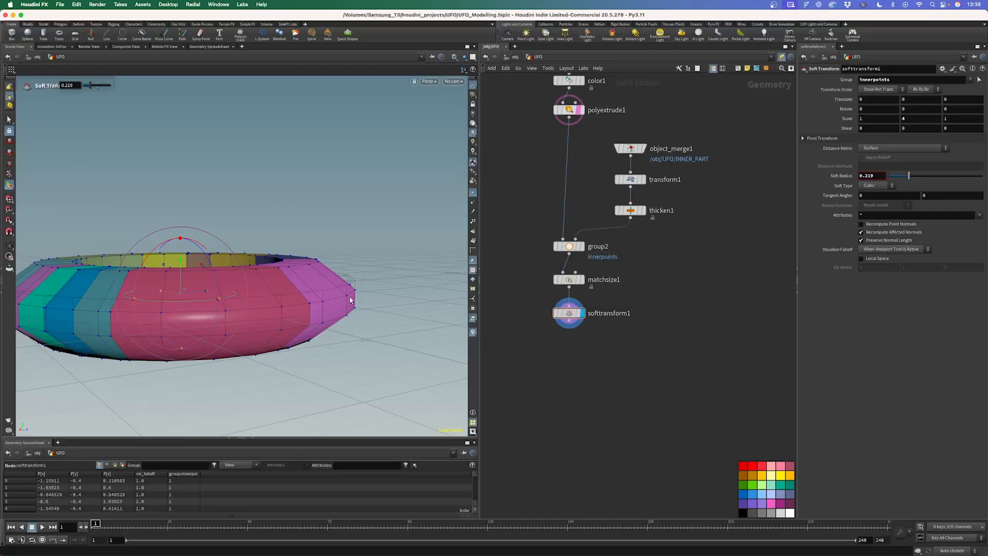
Color the PolyExtrude node blue in the network and reselect the Soft Transform node
left_click(568, 109)
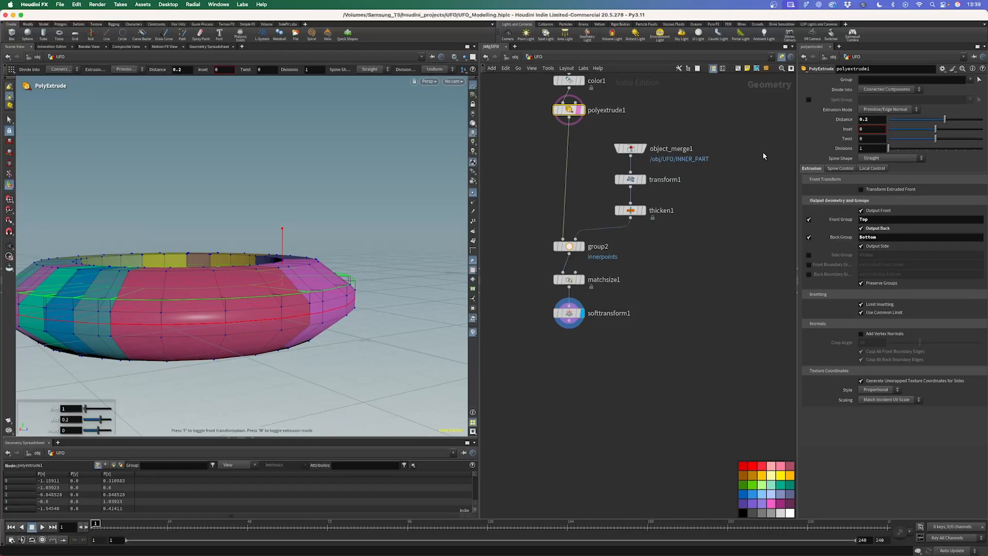
left_click(752, 494)
mouse_move(678, 243)
left_mouse_down()
mouse_move(626, 204)
mouse_move(669, 238)
left_mouse_up()
left_click(570, 313)
scroll(610, 368, "down", 2)
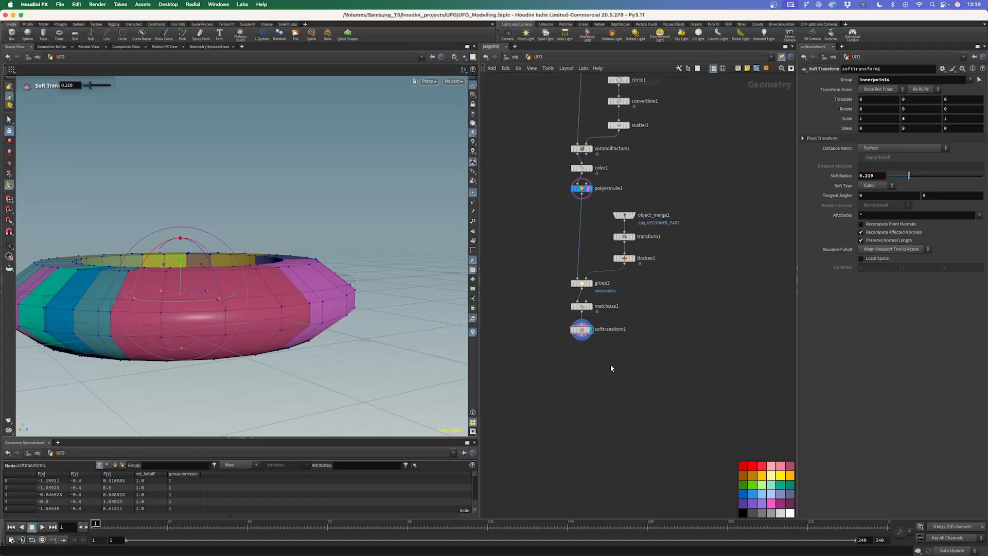
Save the scene file and reselect the Soft Transform node
left_click(619, 125)
scroll(620, 351, "down", 2)
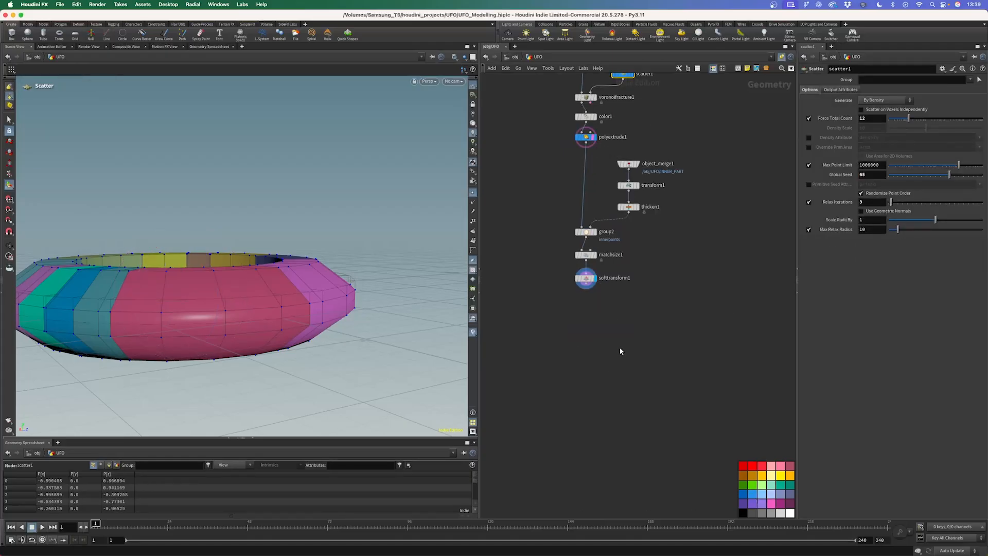
key("ctrl+s")
scroll(600, 331, "up", 1)
left_click(583, 267)
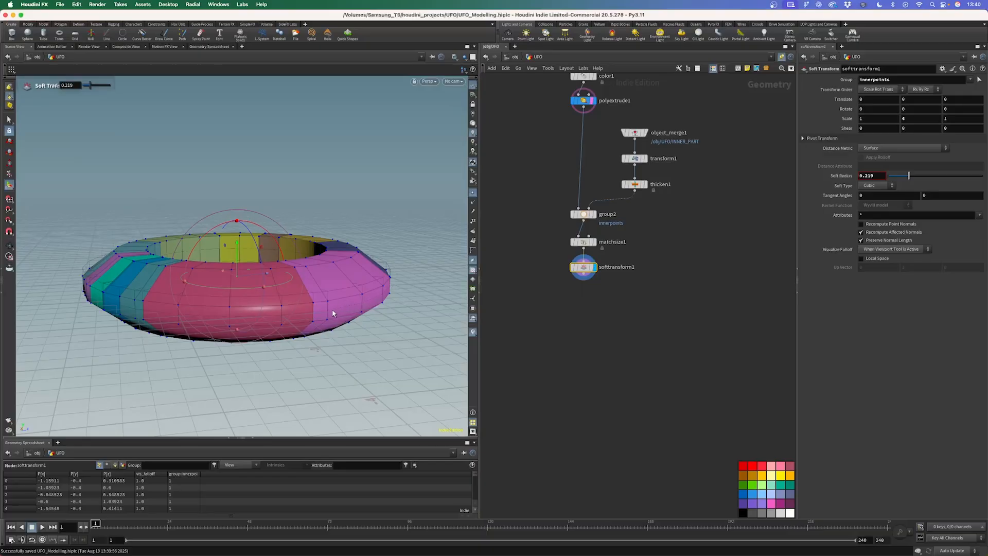
Enable the side output group on the blue PolyExtrude node and name it Sides
left_click(592, 102)
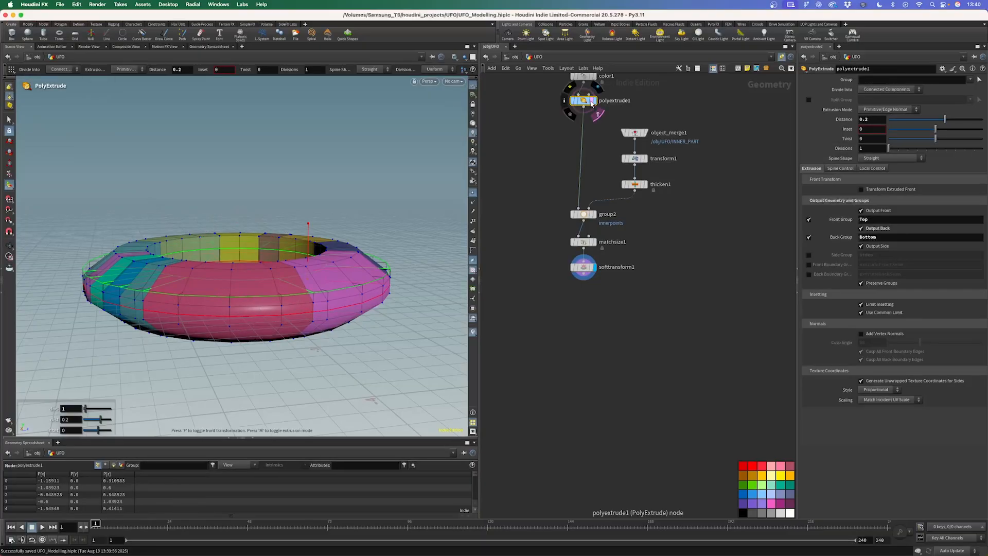
left_click(808, 256)
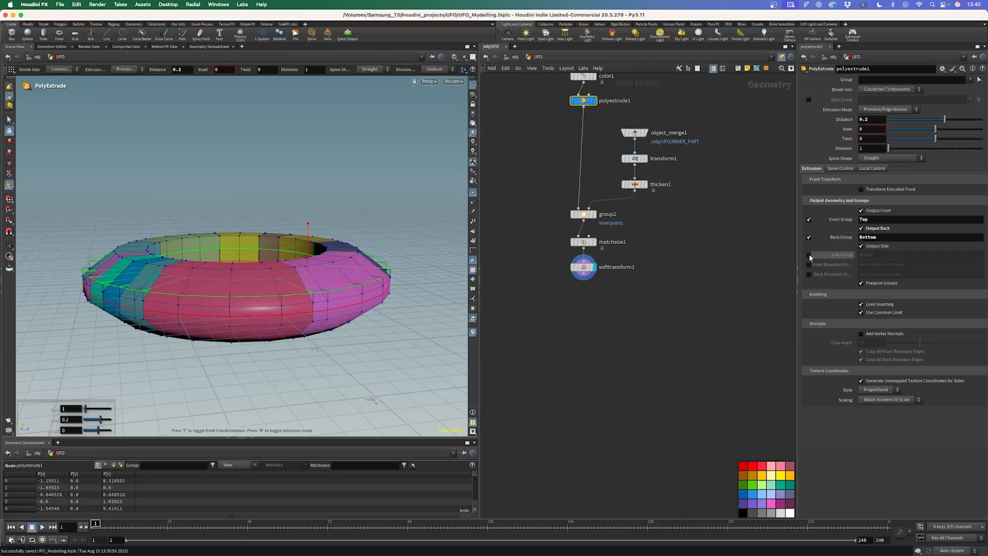
left_click(882, 256)
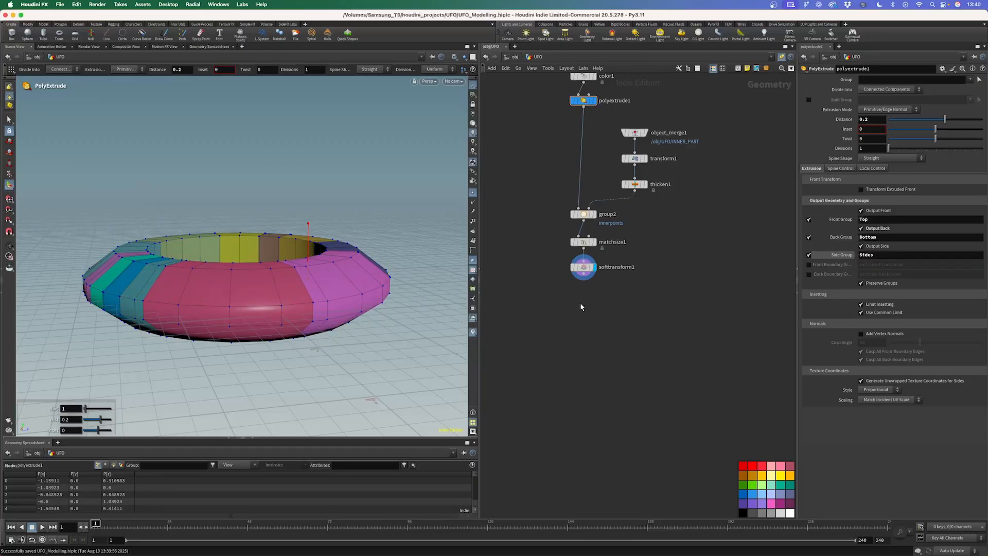
Add a Group node below the Soft Transform node, connect it and display it
key("Tab")
key("Escape")
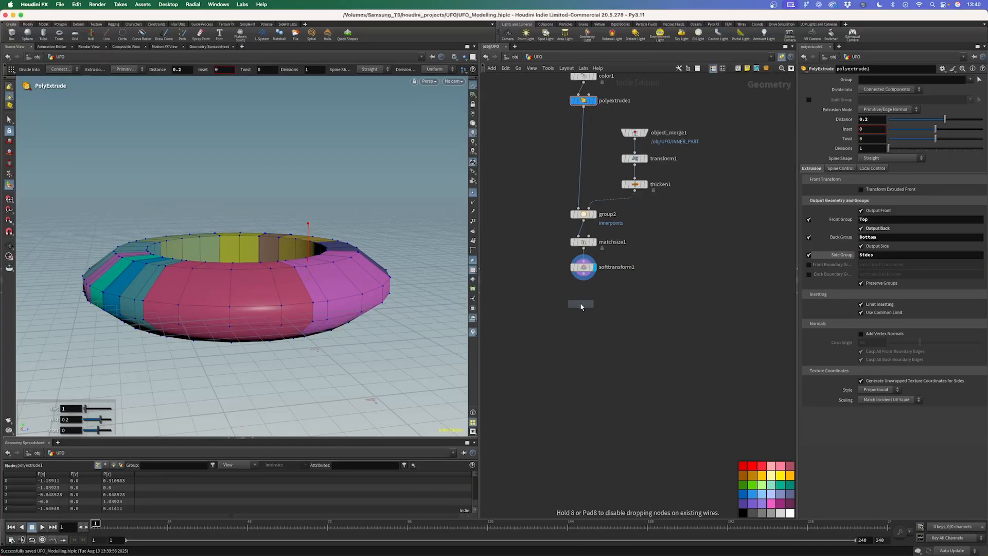
left_click(581, 304)
left_click(592, 303)
left_click_drag(582, 304, 584, 299)
left_click_drag(309, 304, 339, 295, "alt")
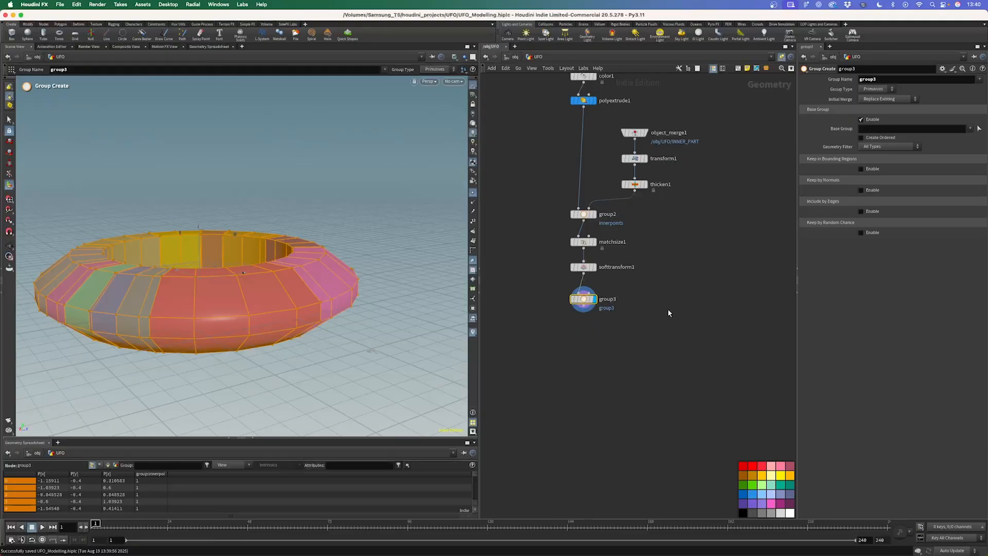
Disable the Group node's base group, enable keeping by bounding region, and set the bounding box's X and Z size to 5
left_click(864, 119)
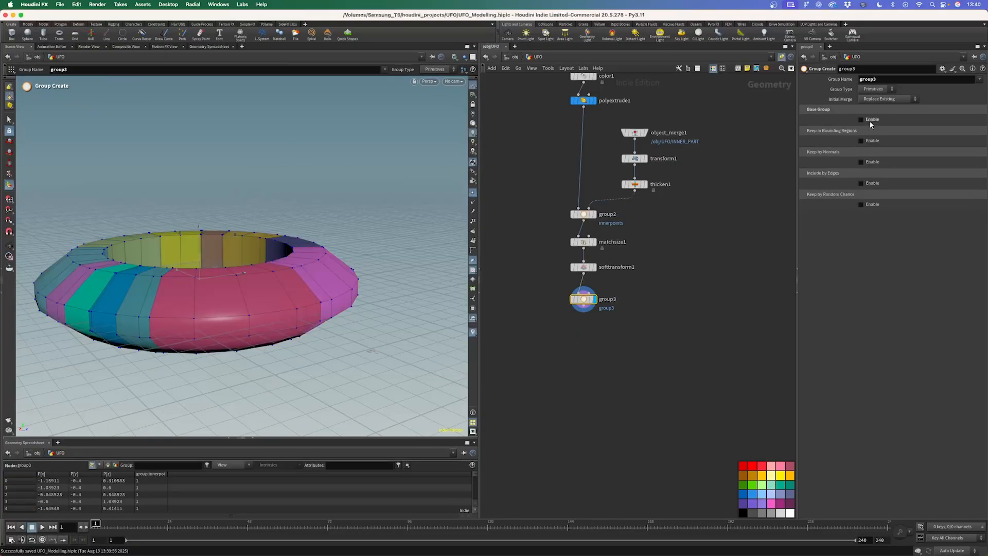
left_click(869, 140)
left_click(874, 150)
left_click(869, 160)
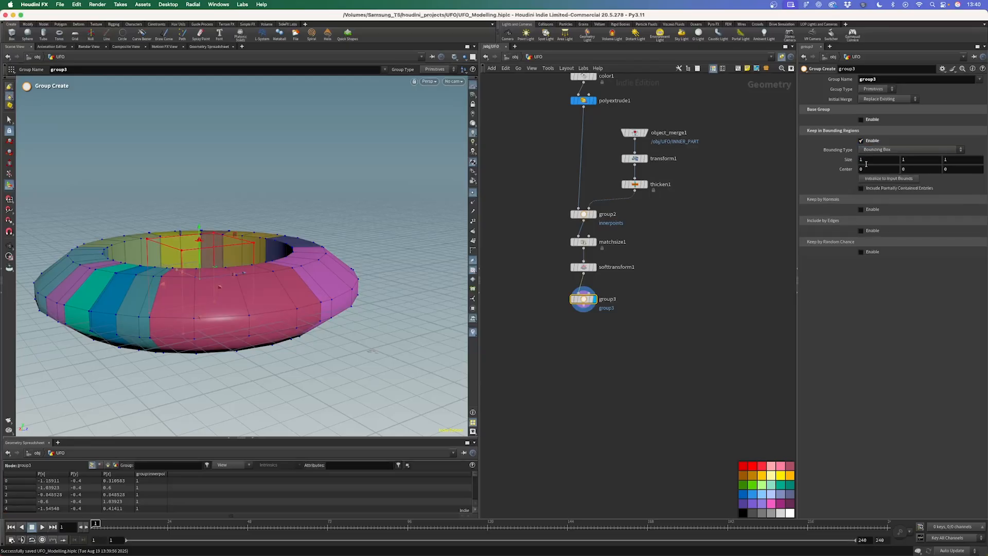
type("5")
key("Tab")
key("Tab")
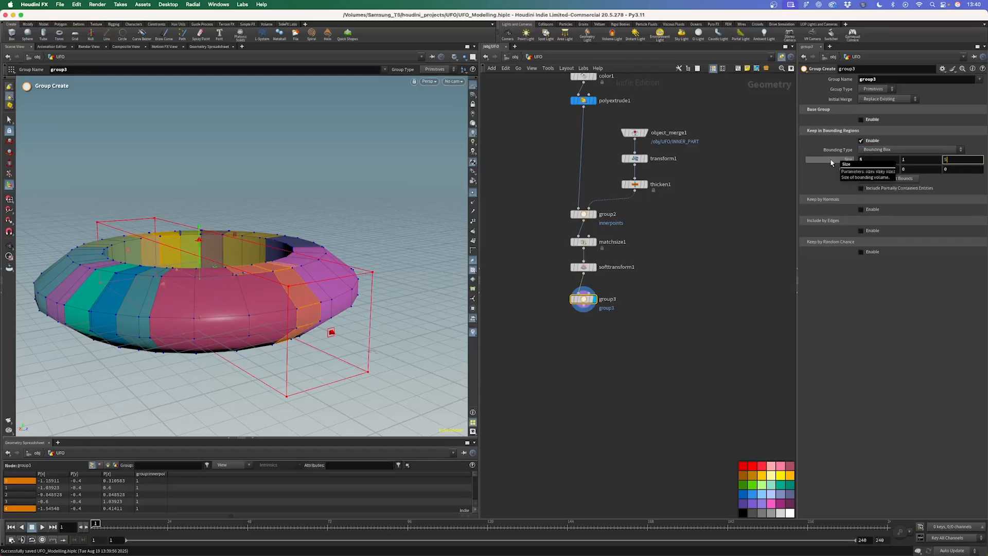
type("5")
key("Return")
Copy the first PolyExtrude's distance of 0.2 into the Group node's bounding box Y size
left_click(583, 101)
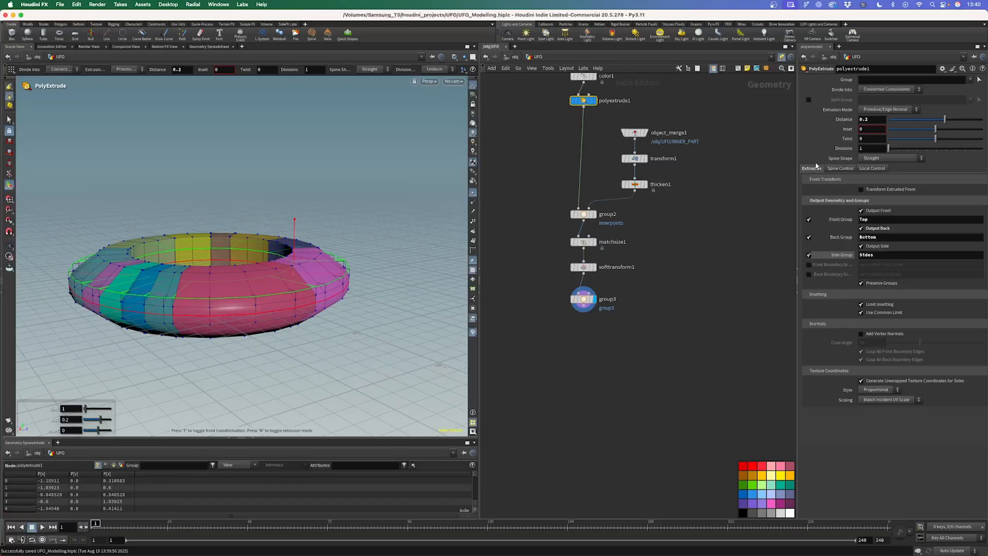
double_click(869, 118)
key("super+c")
left_click(585, 299)
double_click(913, 159)
key("super+v")
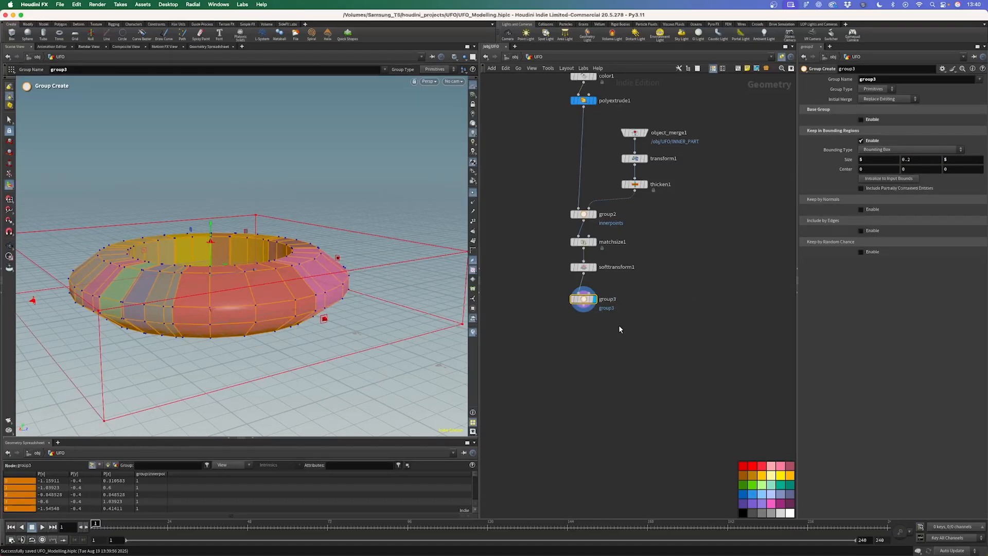
Set the bounding box's Y size to 0.201 to capture the band of faces around the ring's outer rim
left_click_drag(331, 342, 313, 317, "alt")
scroll(346, 278, "up", 10)
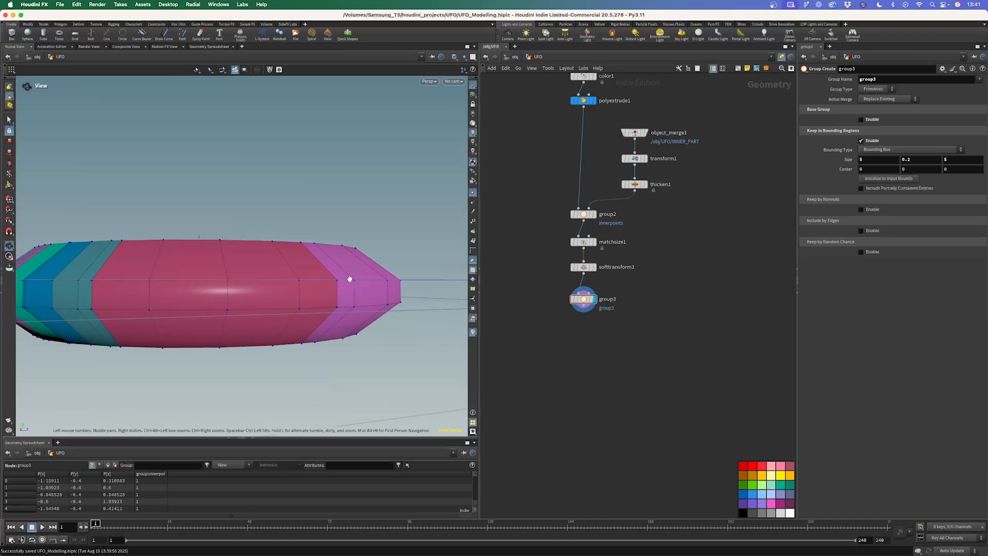
key("Return")
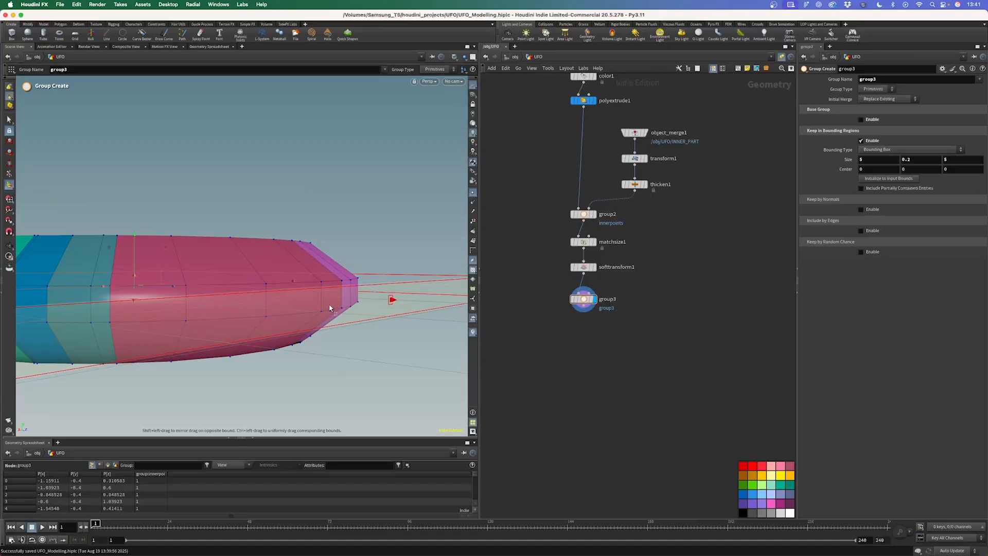
left_click(923, 161)
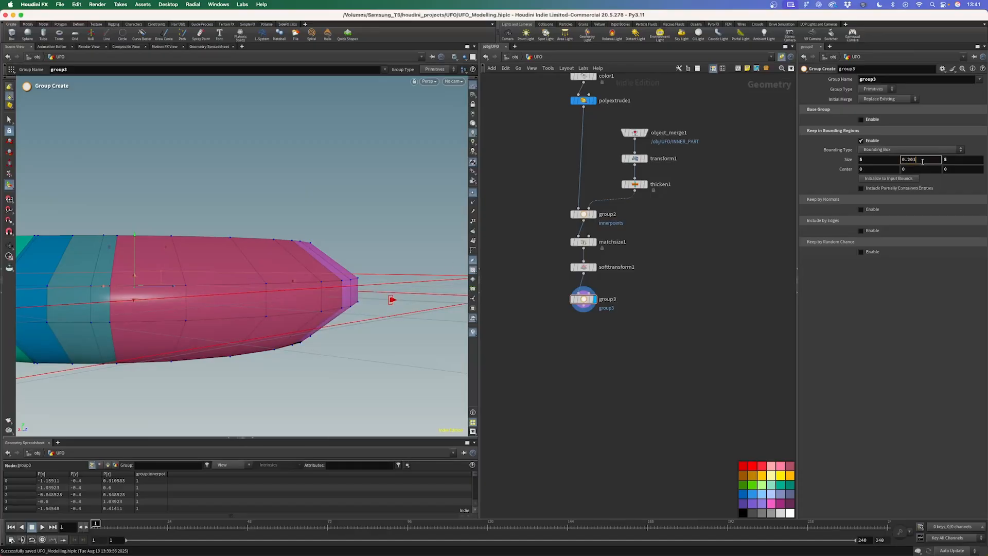
key("Return")
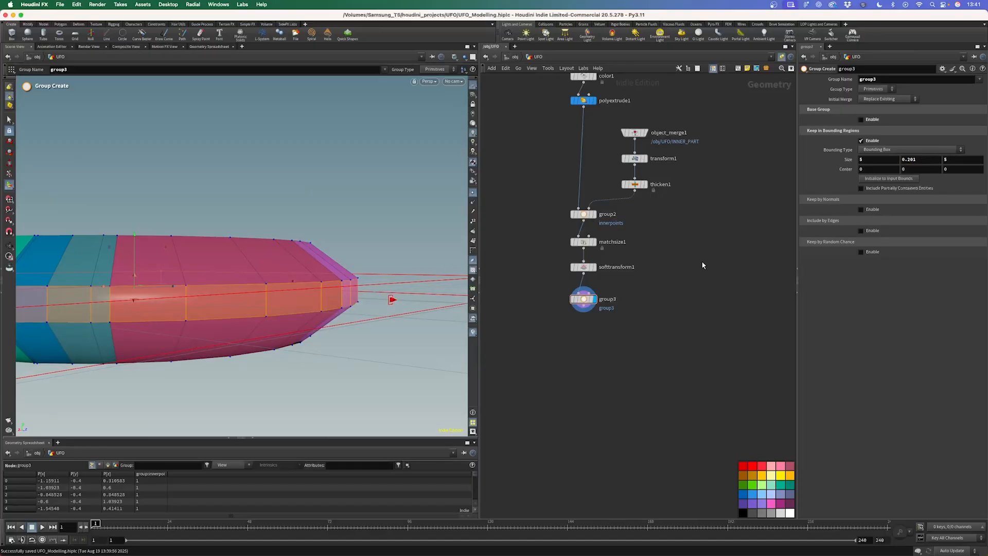
left_click_drag(398, 269, 278, 280, "alt")
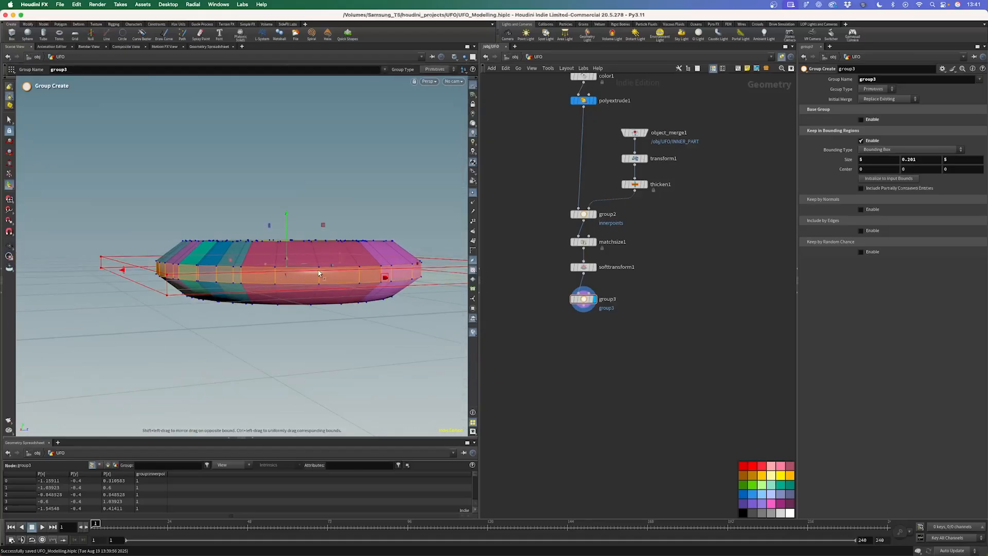
mouse_move(357, 310)
left_mouse_down()
mouse_move(410, 276)
mouse_move(393, 236)
mouse_move(367, 317)
left_mouse_up()
Save the scene and name the rim face group Side
key("super+s")
left_click_drag(879, 79, 849, 81)
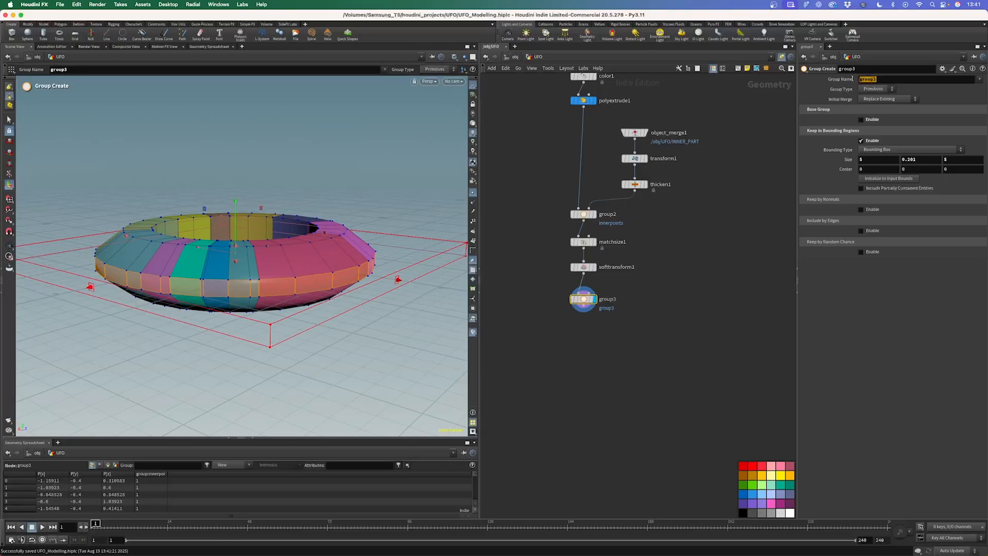
type("Side")
key("Return")
Add a PolyExtrude node directly below the new Group node and connect it
key("Tab")
type("polye")
key("Return")
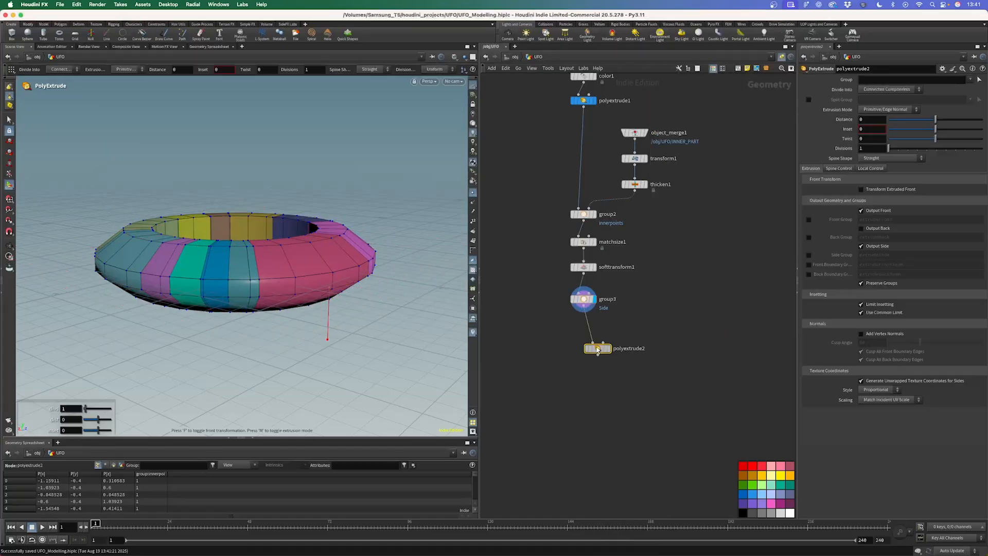
left_click(584, 329)
Limit the new PolyExtrude to the Side group with a distance of 0.1 and display it
left_click(970, 80)
left_click(961, 99)
left_click(872, 121)
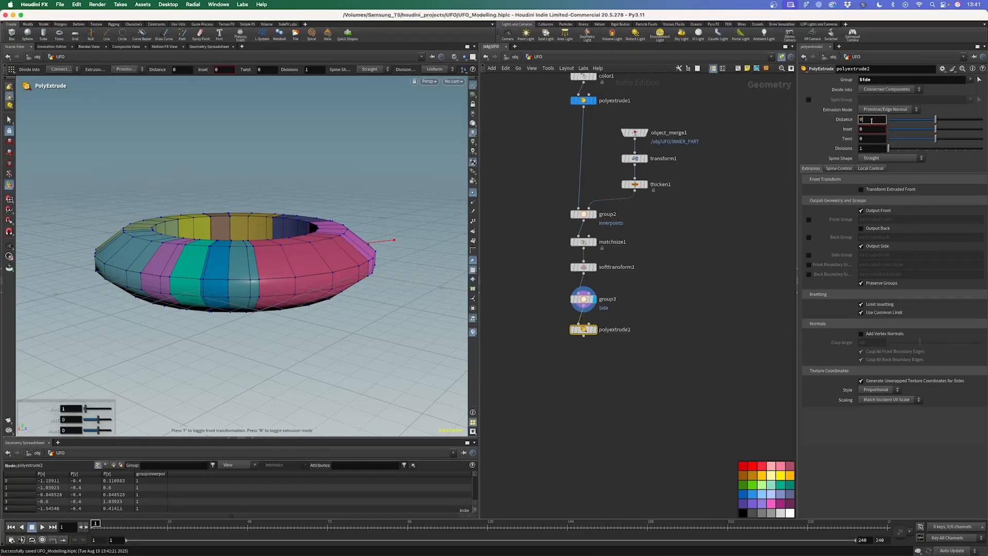
type(".")
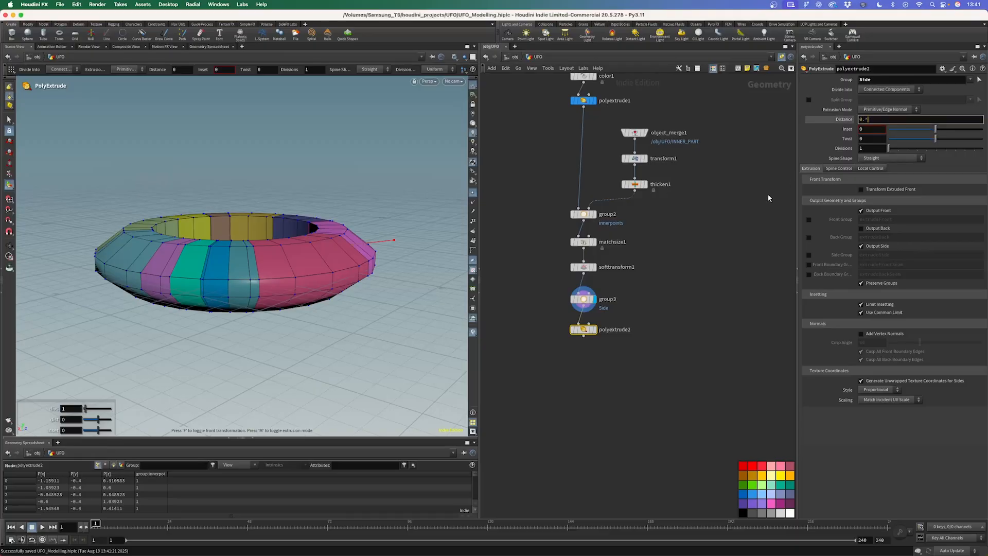
key("Return")
left_click_drag(585, 331, 584, 326)
Enable transforming the extruded front on the rim extrusion and set its Y scale to 0.75
key("Escape")
left_click_drag(298, 256, 324, 245)
key("Return")
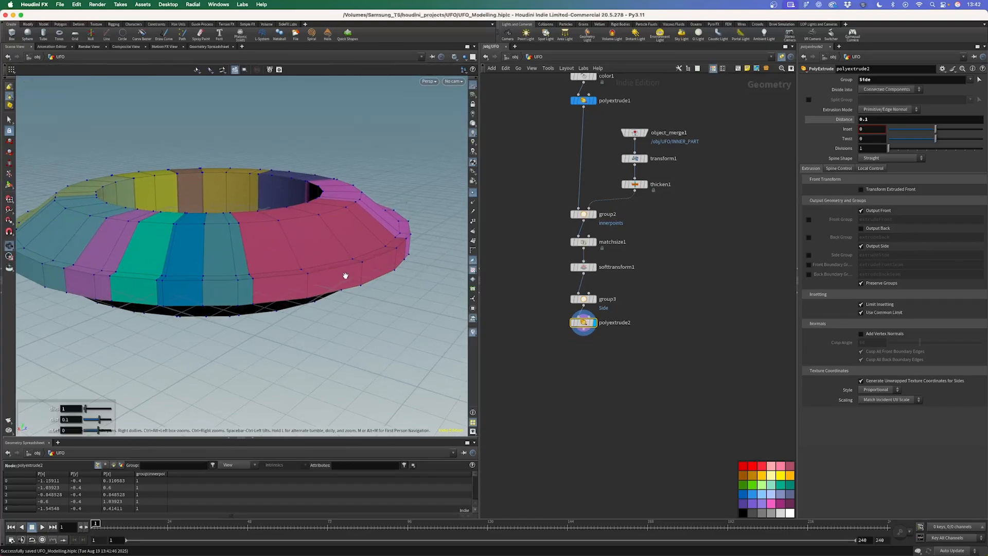
scroll(345, 276, "up", 3)
left_click_drag(346, 275, 376, 276, "alt")
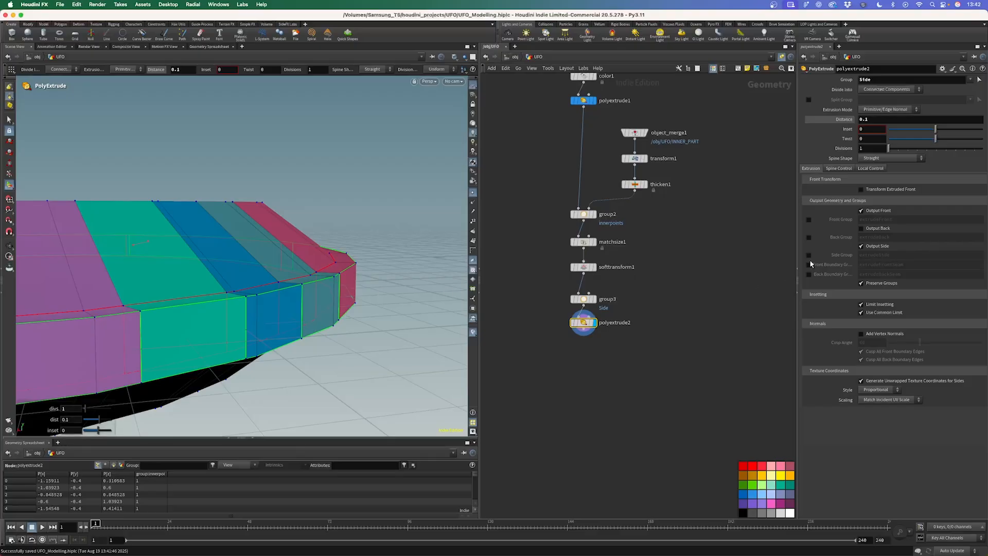
left_click(880, 190)
double_click(905, 237)
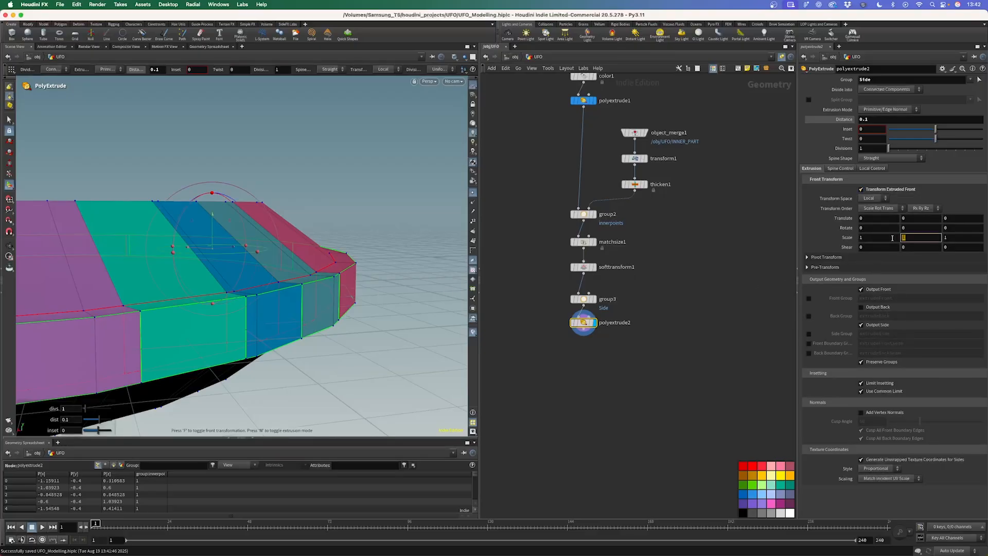
key("Return")
left_click_drag(301, 283, 375, 278, "alt")
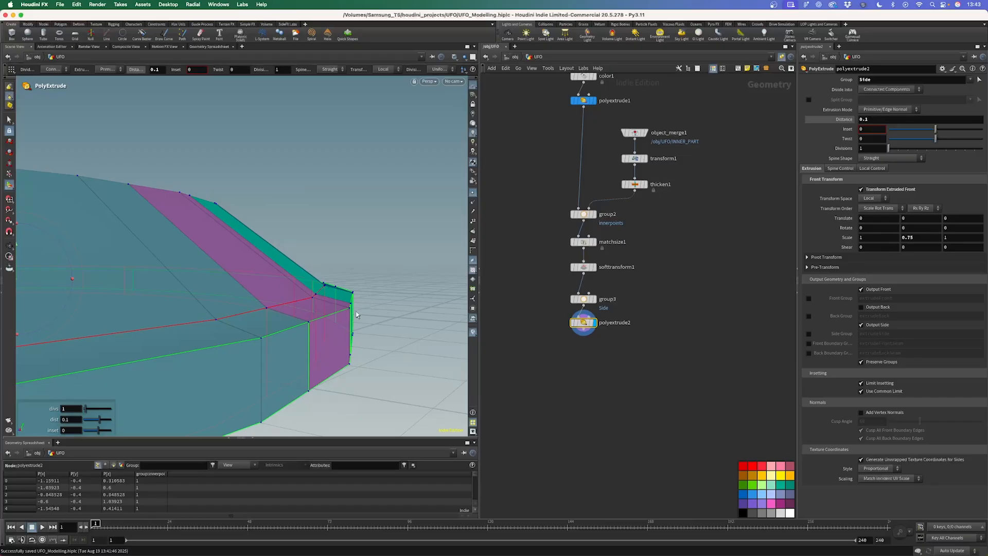
key("Escape")
left_click_drag(362, 329, 339, 317, "alt")
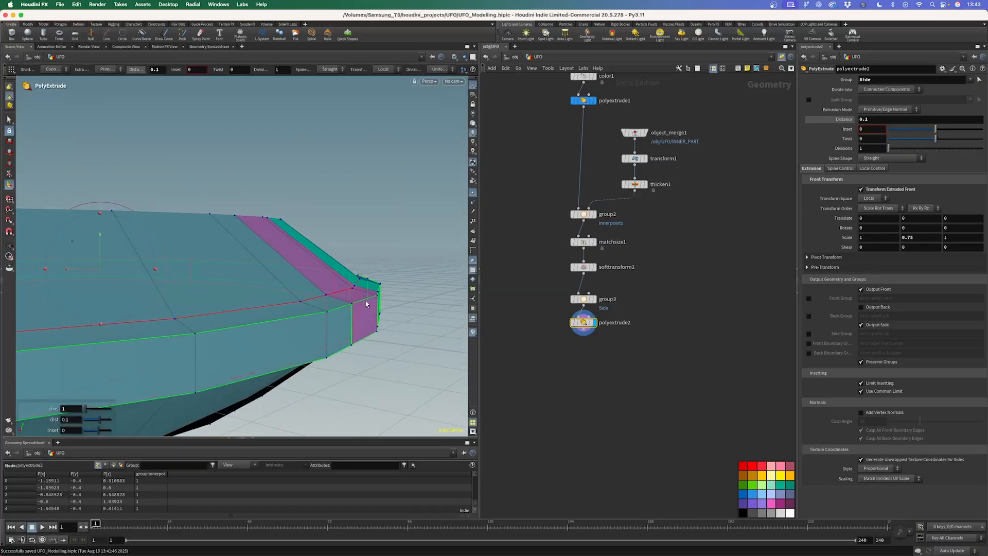
key("Tab")
type("poly")
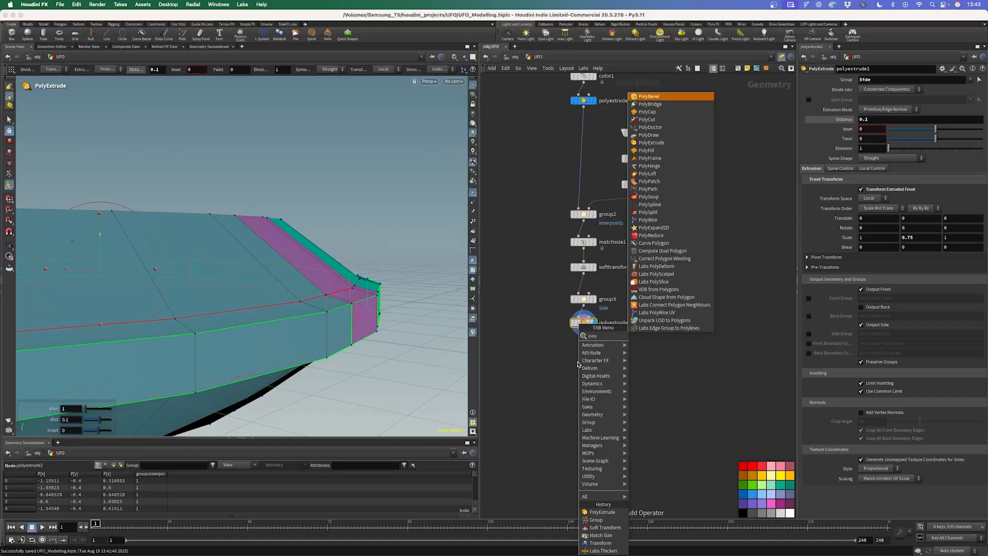
key("Return")
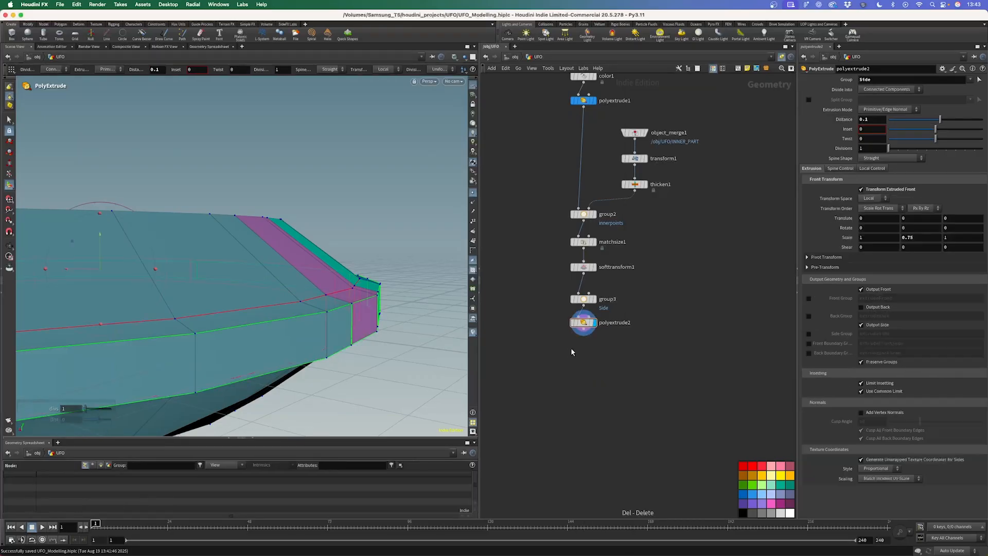
Duplicate the rim PolyExtrude node, connect the copy directly below it and display it
left_click(586, 365)
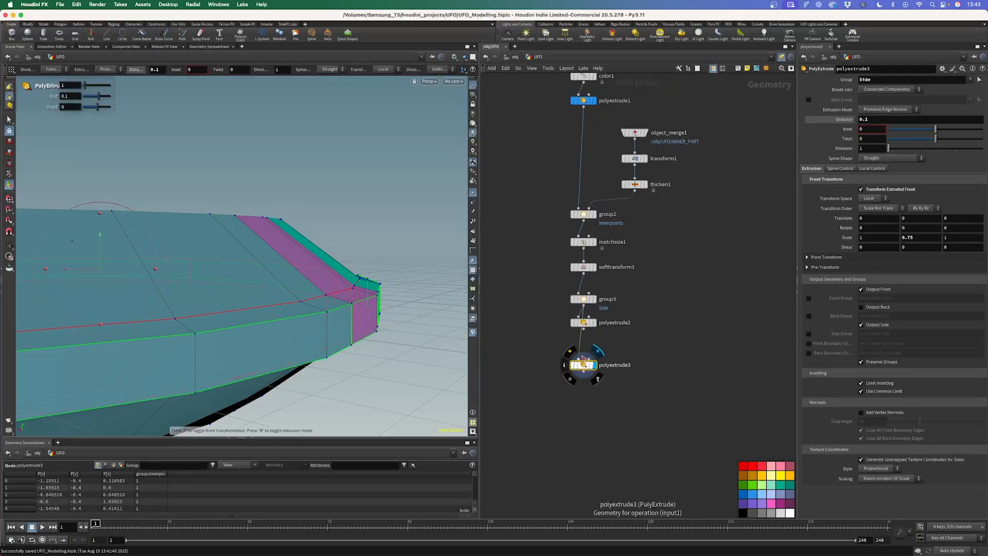
key("Return")
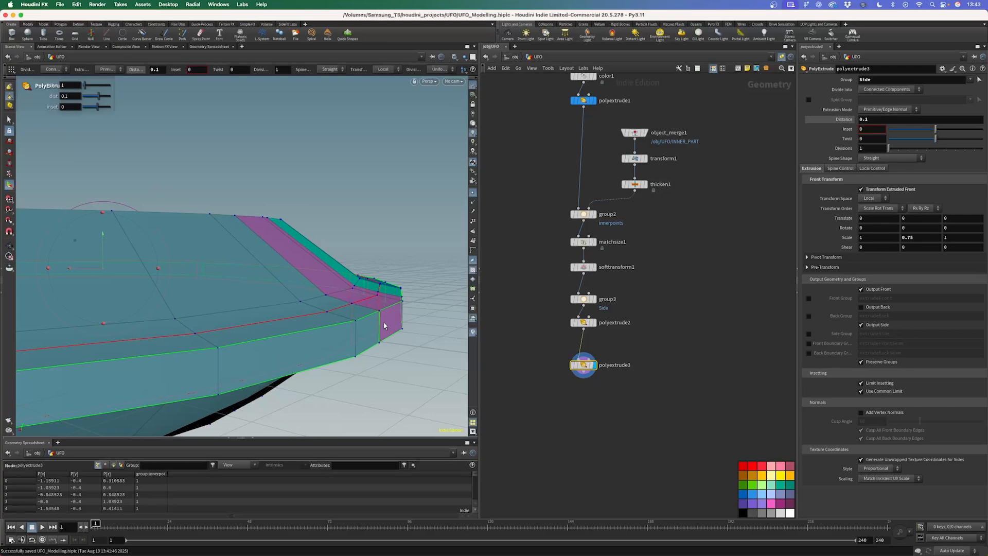
left_click_drag(586, 355, 586, 336)
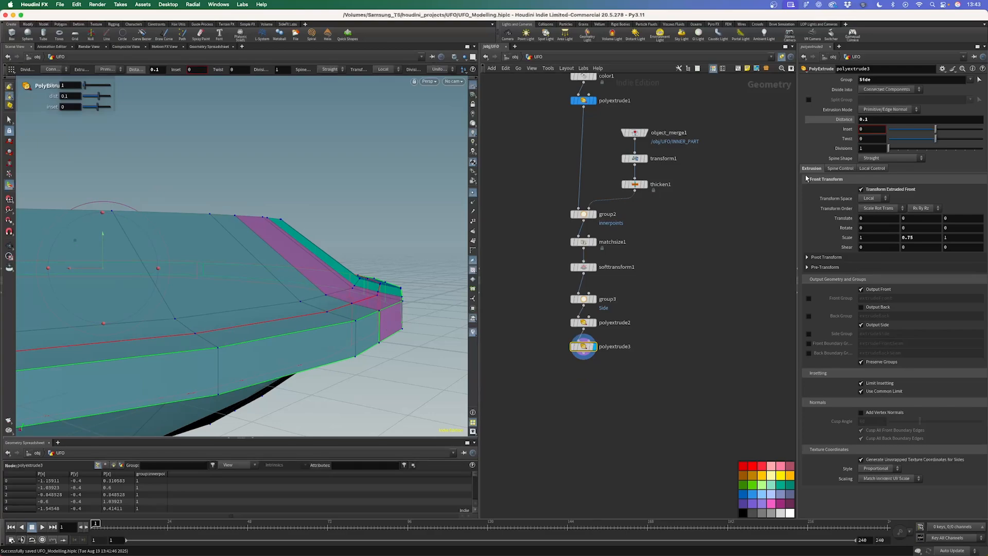
Set the duplicated PolyExtrude's distance to 0.05 and its extruded front's Y scale to 0.5
left_click(874, 119)
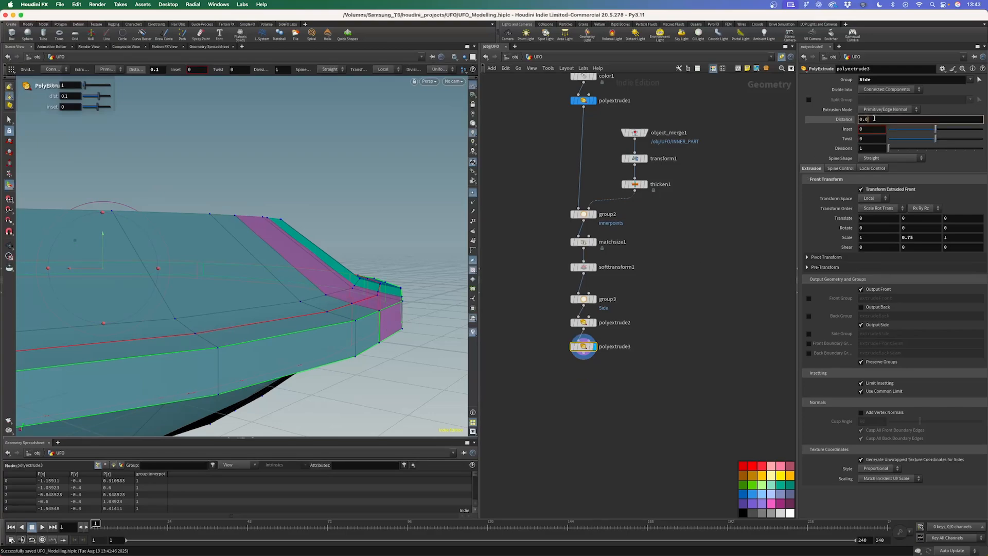
type("5")
key("Return")
left_click(919, 237)
key("BackSpace")
key("BackSpace")
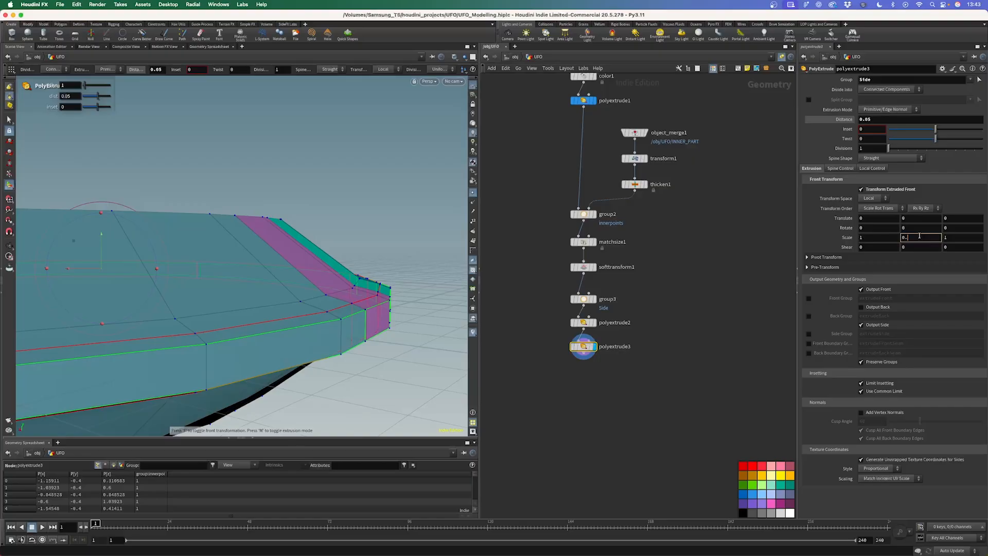
key("Return")
left_click_drag(392, 300, 261, 287, "alt")
key("Return")
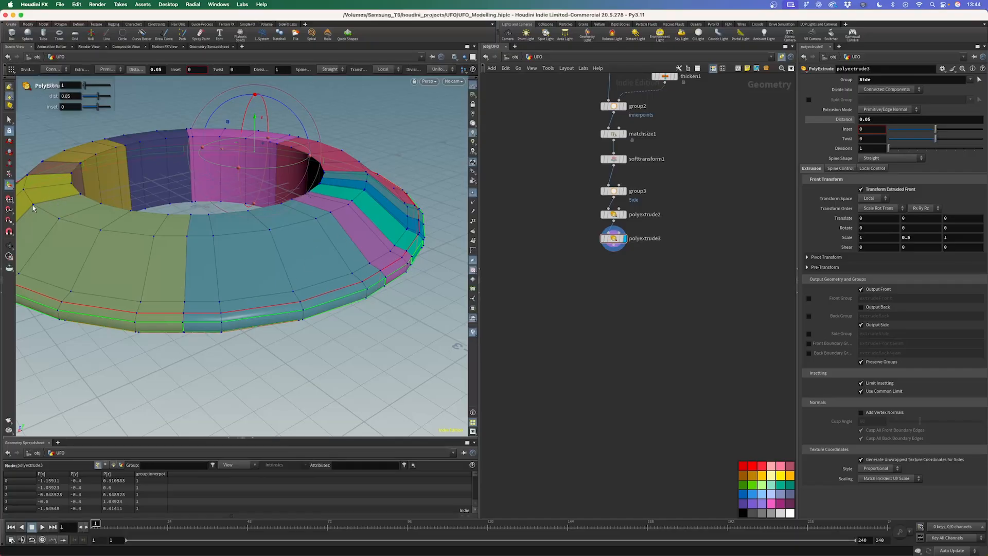
scroll(185, 227, "up", 10)
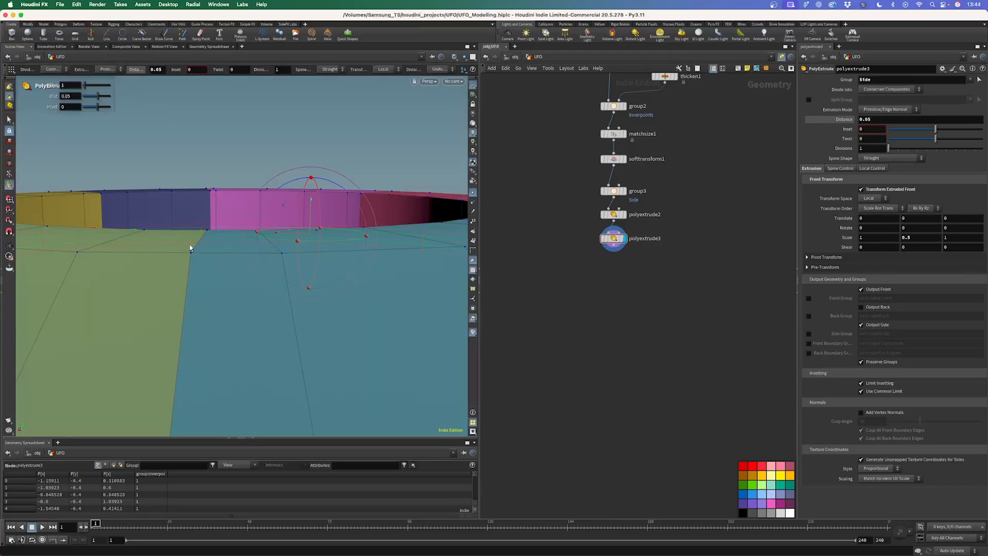
Add a Group node below the last rim PolyExtrude and feed that extrusion into it
scroll(189, 249, "down", 10)
left_click_drag(190, 248, 296, 256, "alt")
scroll(239, 246, "up", 5)
middle_click_drag(618, 287, 607, 250)
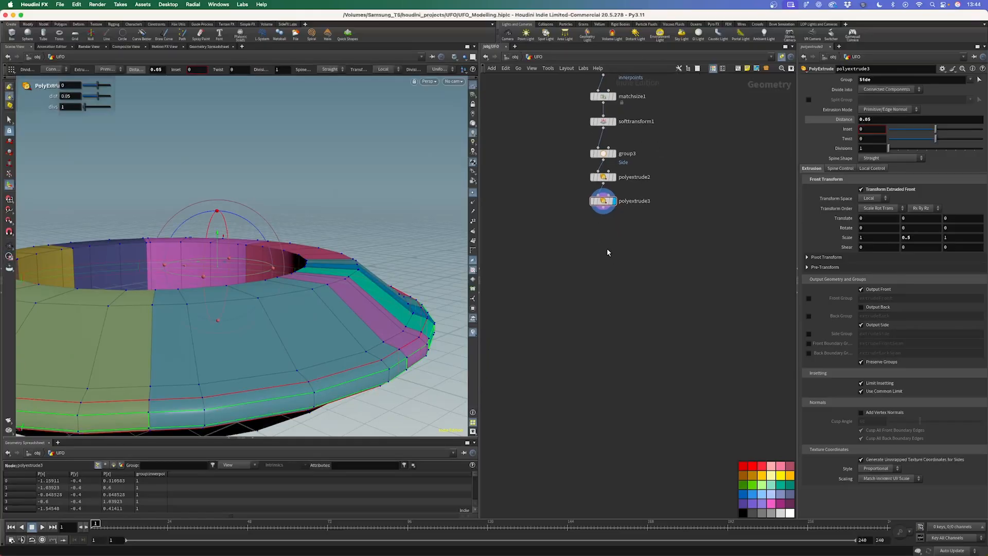
key("Tab")
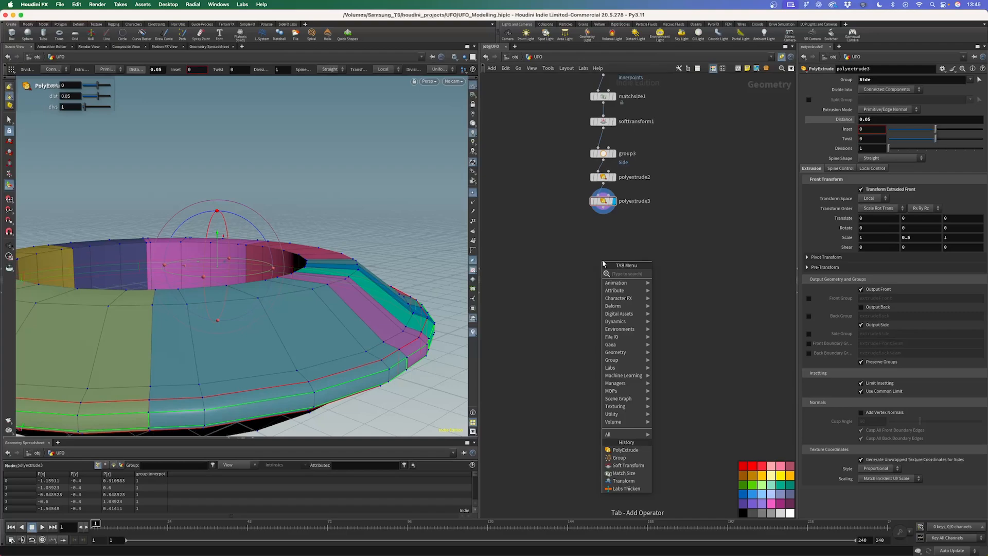
type("group")
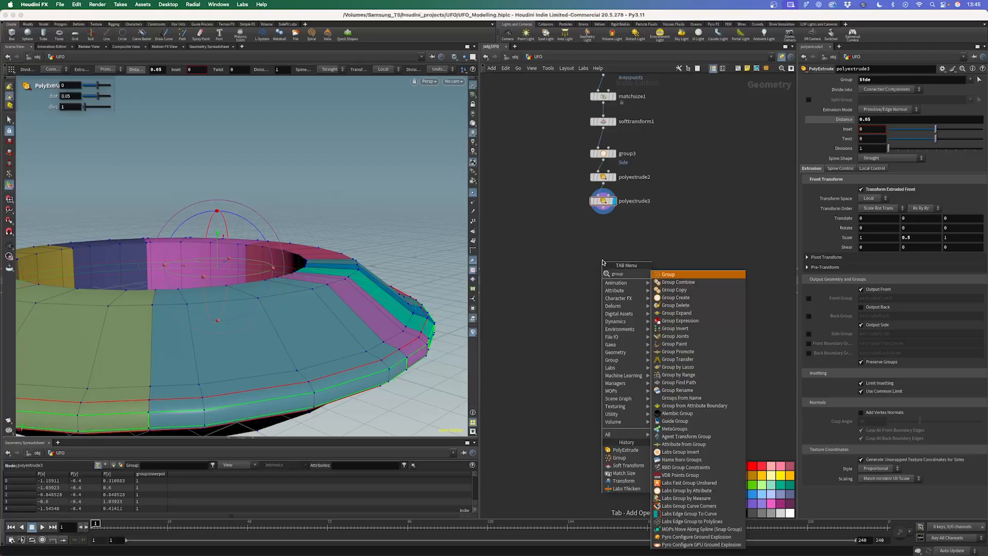
key("Return")
left_click(602, 259)
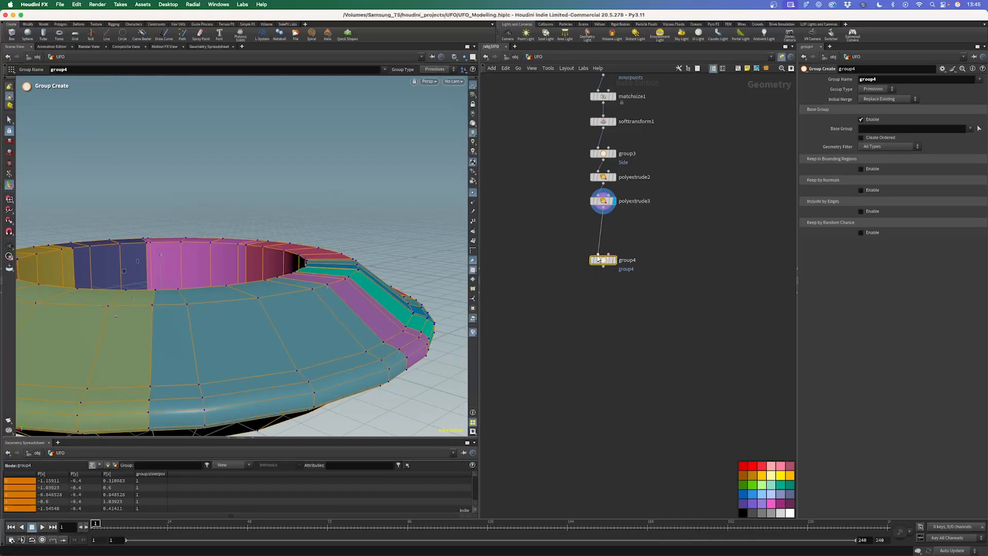
Name the new group bevel and set its group type to Edges
double_click(889, 80)
type("bev")
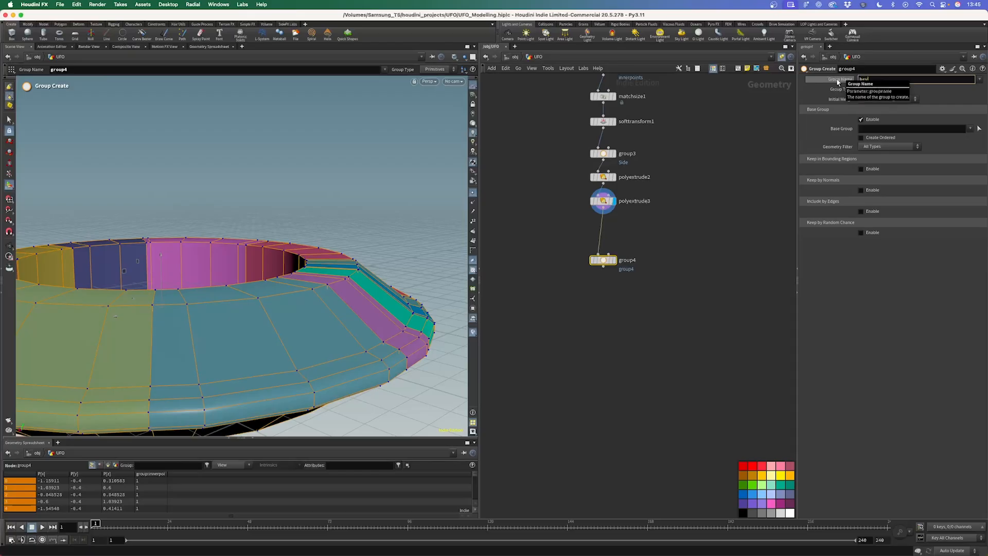
type("el")
key("Return")
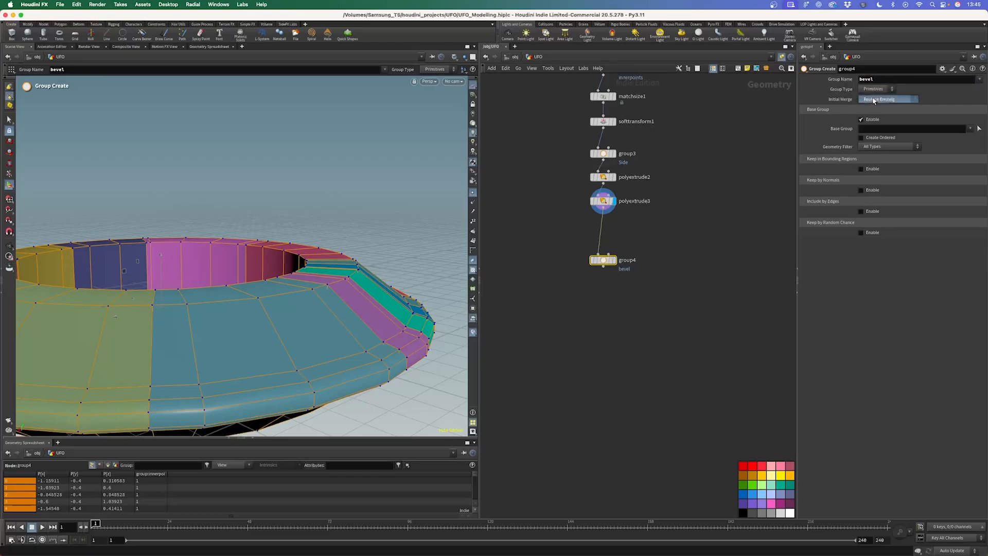
left_click(874, 90)
left_click(875, 106)
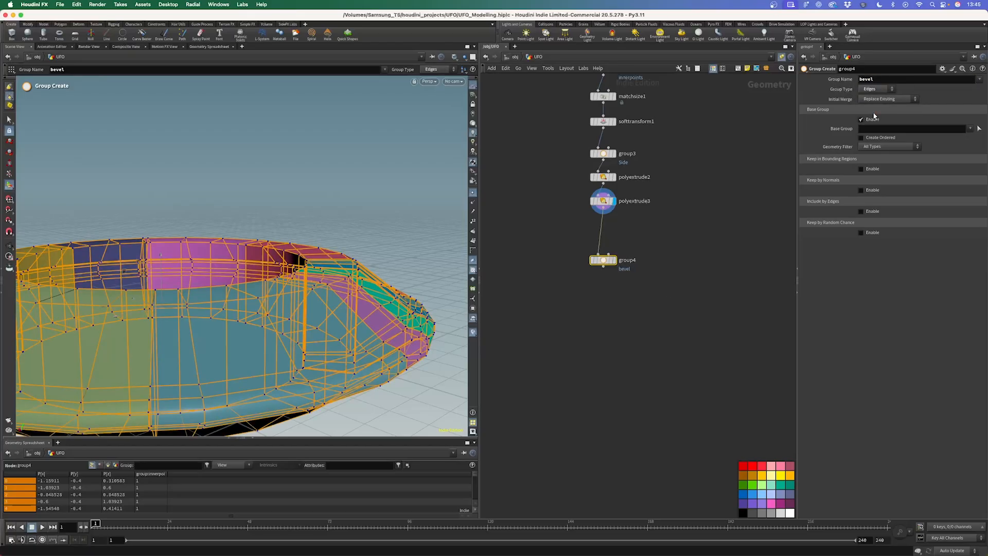
Disable the bevel group's base group and include edges by angle, from a minimum of 89 to a maximum of 91
left_click(872, 120)
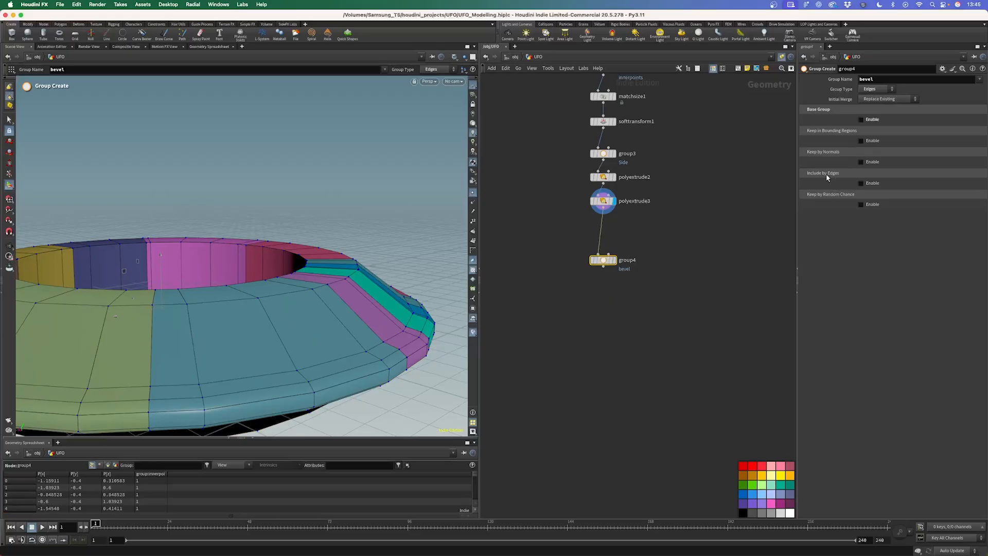
left_click(809, 192)
left_click(808, 202)
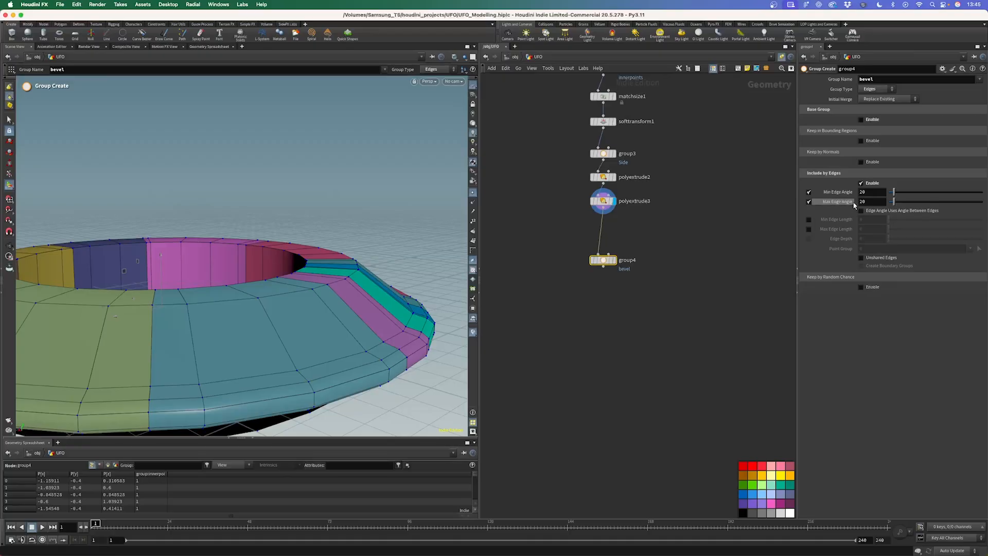
left_click(872, 192)
type("89")
left_click(874, 201)
type("91")
key("Return")
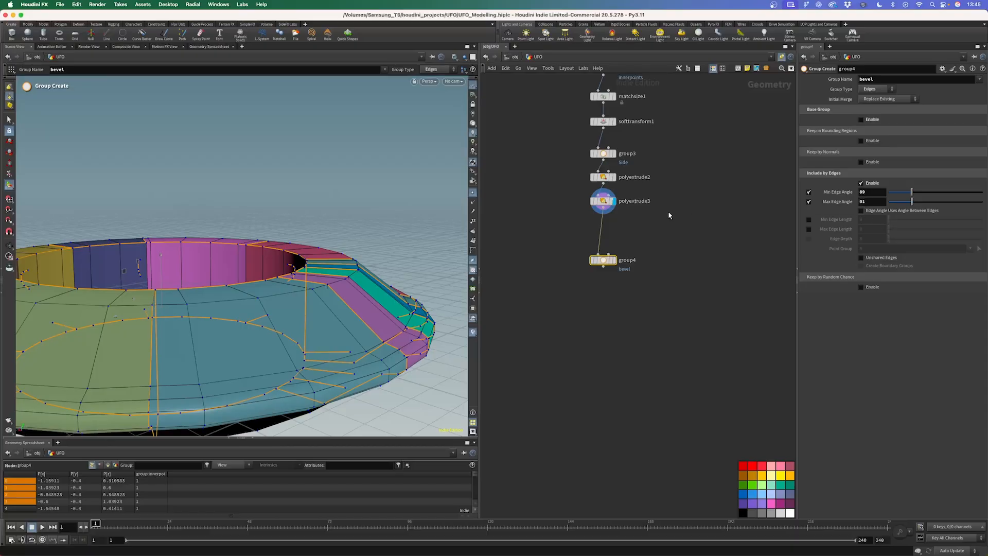
Examine from several angles which edges of the fractured ring the bevel group includes
right_click_drag(366, 218, 307, 262, "alt")
left_click_drag(306, 263, 415, 296, "alt")
right_click_drag(269, 255, 291, 277, "alt")
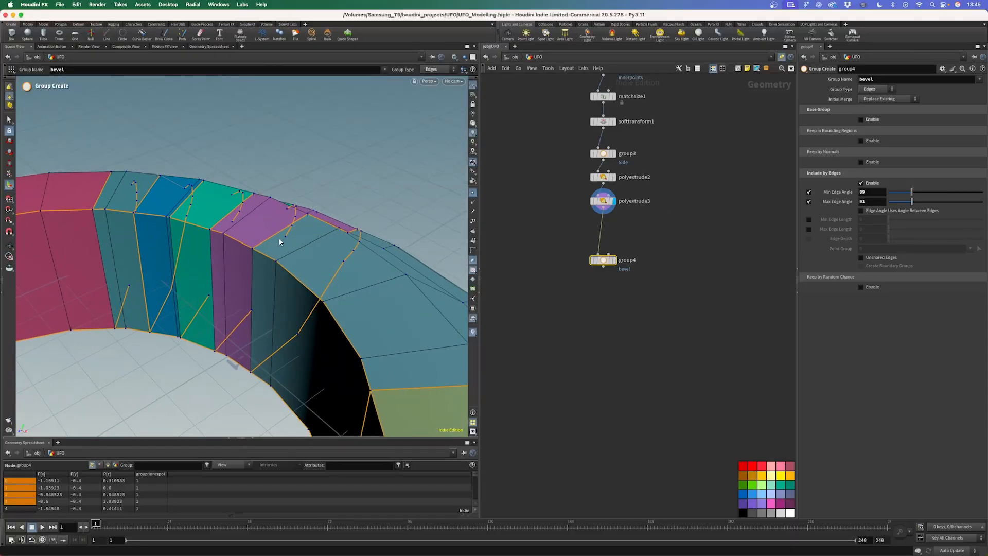
left_click_drag(282, 268, 96, 197, "alt")
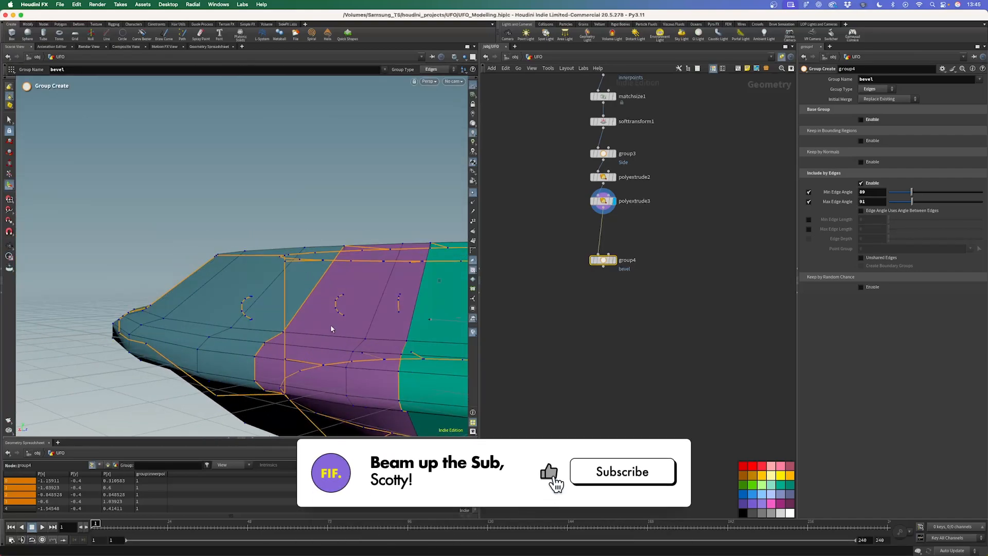
left_click_drag(393, 253, 264, 260, "alt")
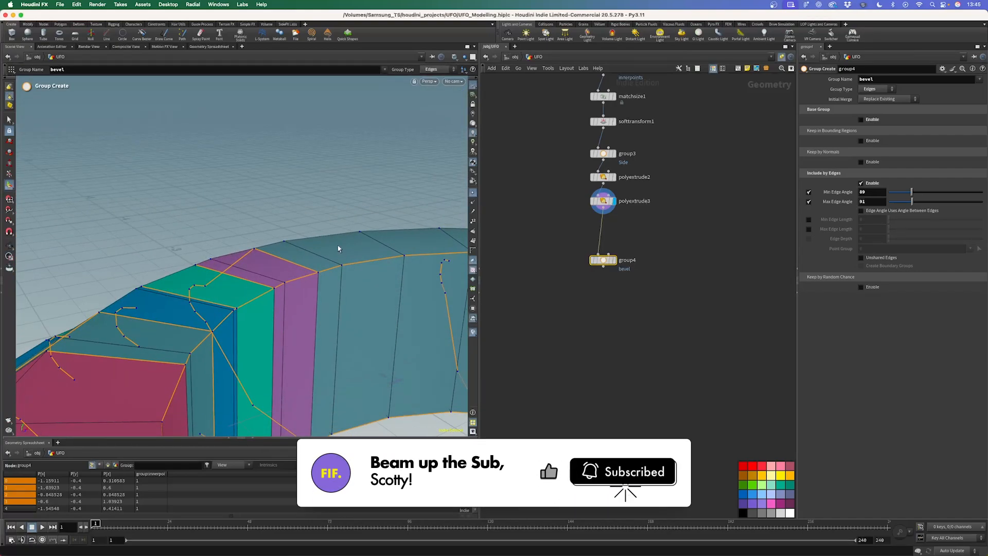
left_click_drag(368, 301, 322, 311, "alt")
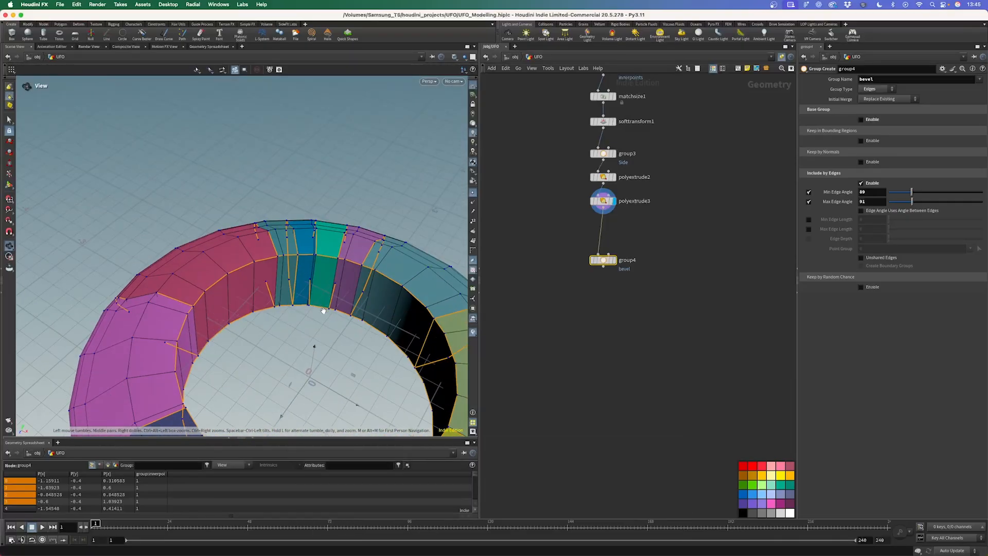
right_click_drag(322, 310, 414, 238, "alt")
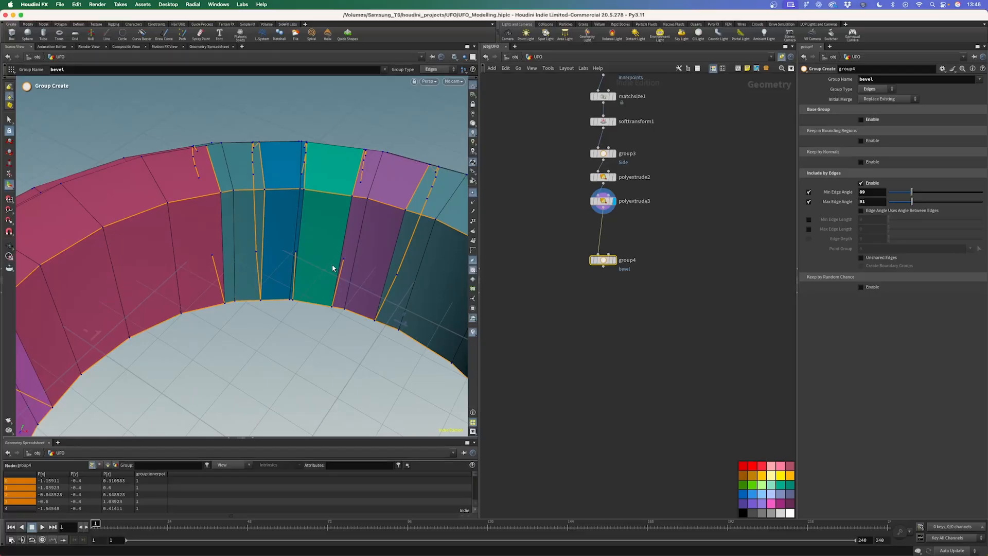
right_click_drag(295, 277, 290, 265, "alt")
left_click_drag(289, 265, 219, 243, "alt")
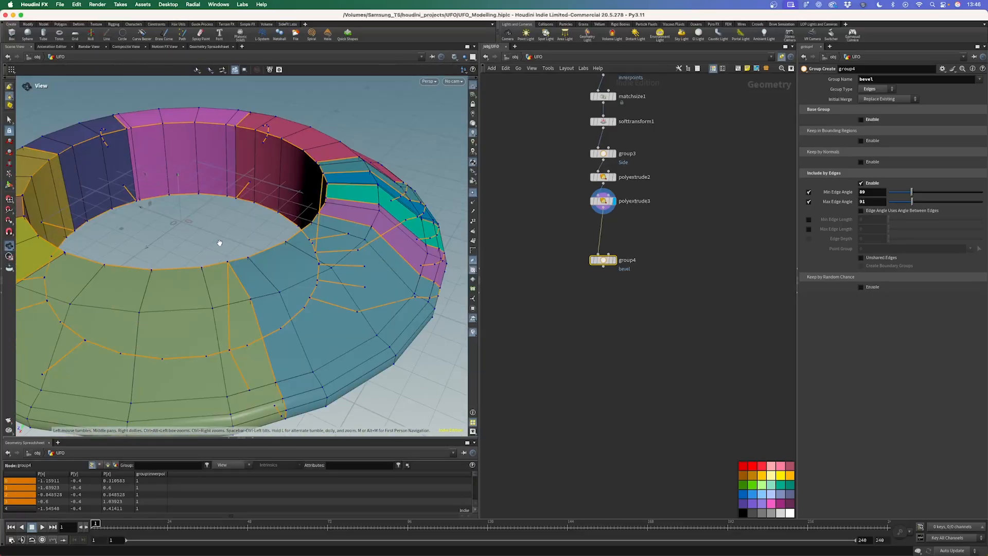
middle_click_drag(242, 175, 376, 219, "alt")
right_click_drag(376, 219, 335, 243, "alt")
left_click_drag(335, 243, 283, 246, "alt")
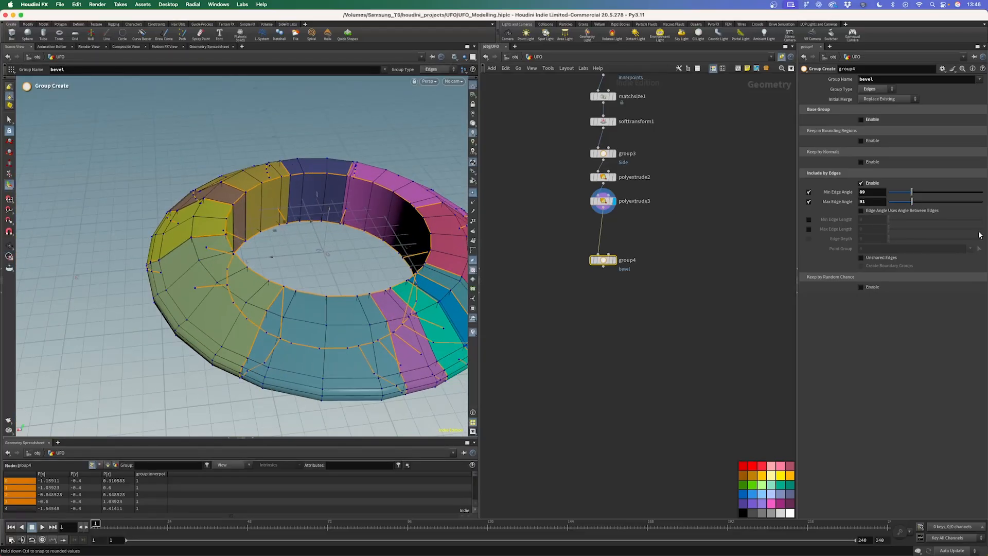
Widen the bevel group's edge angle range to 65–136 and shade the viewport as Wireframe
left_click_drag(911, 193, 910, 195)
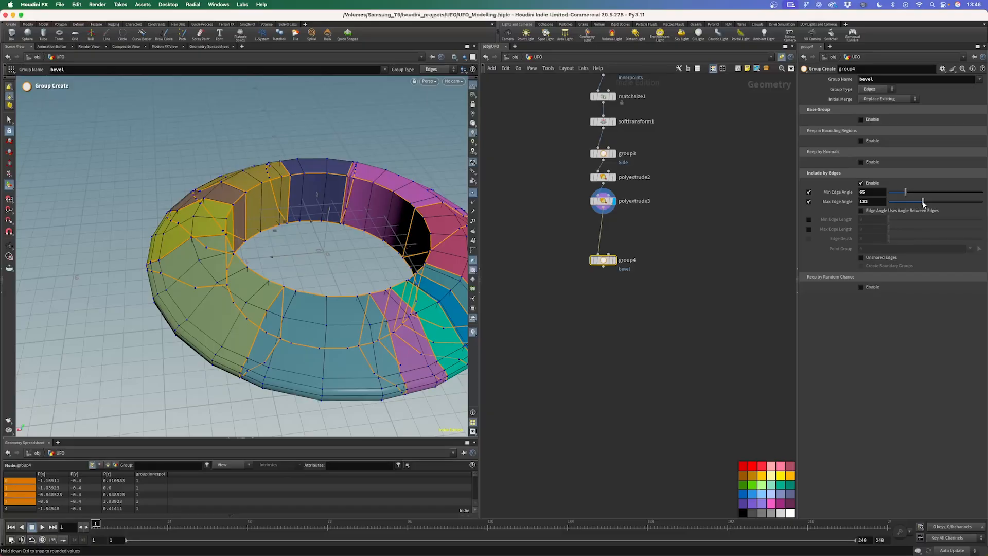
left_click_drag(324, 293, 297, 250, "alt")
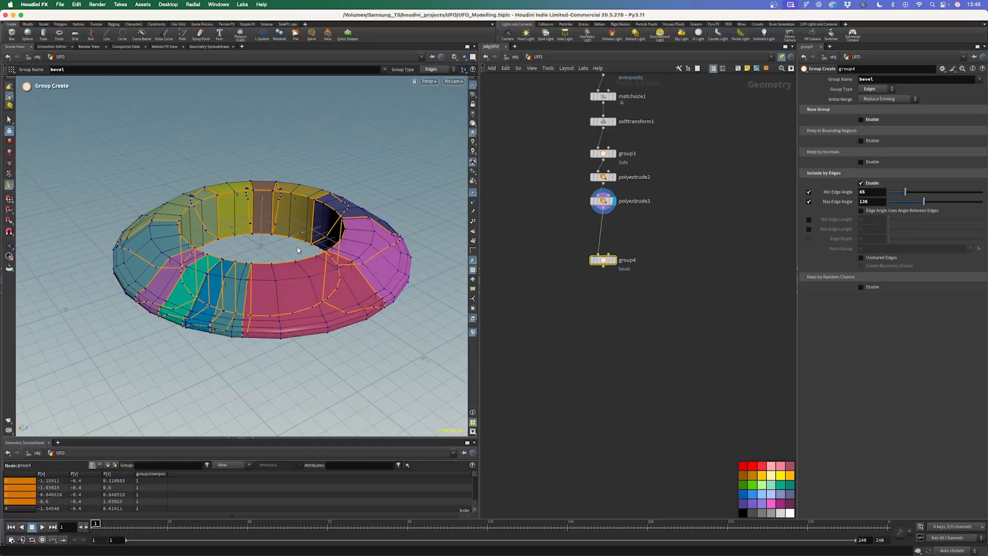
left_click(442, 58)
left_click(460, 82)
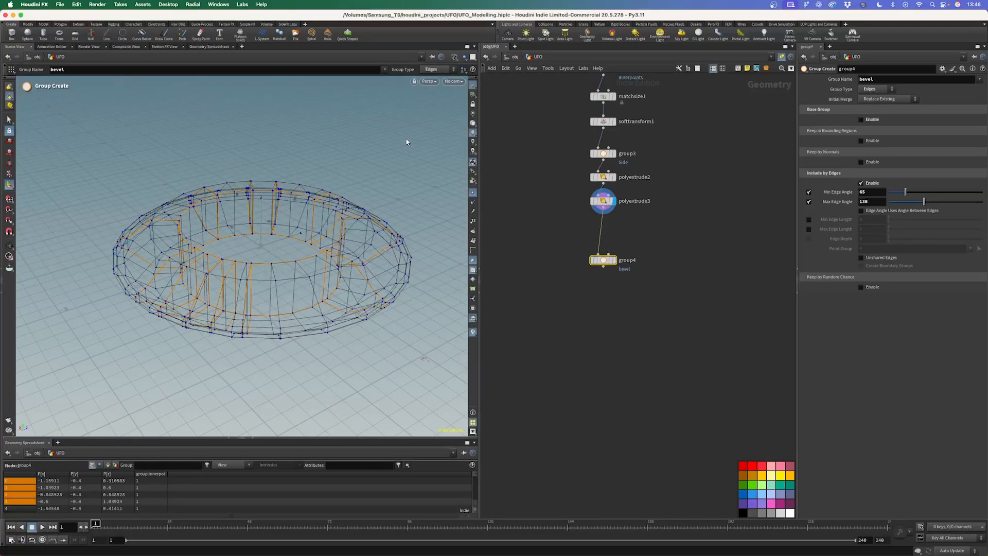
Lower the bevel group's minimum edge angle to 44 and return the viewport to Smooth Wire Shaded
left_click_drag(257, 243, 564, 234)
right_click_drag(350, 189, 317, 233)
left_click_drag(318, 234, 302, 297)
key("Return")
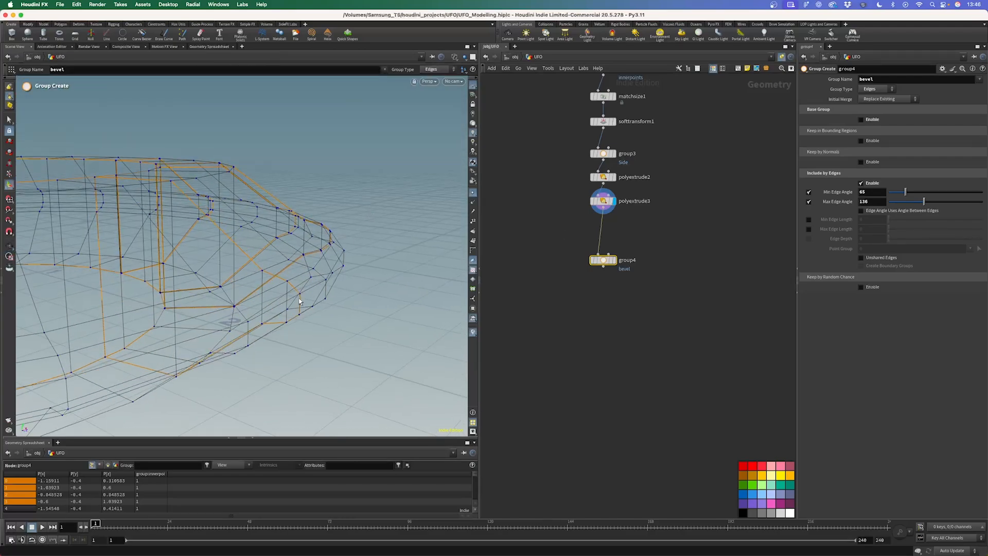
left_click_drag(901, 190, 900, 196)
key("Escape")
left_click_drag(315, 276, 425, 207)
left_click(454, 57)
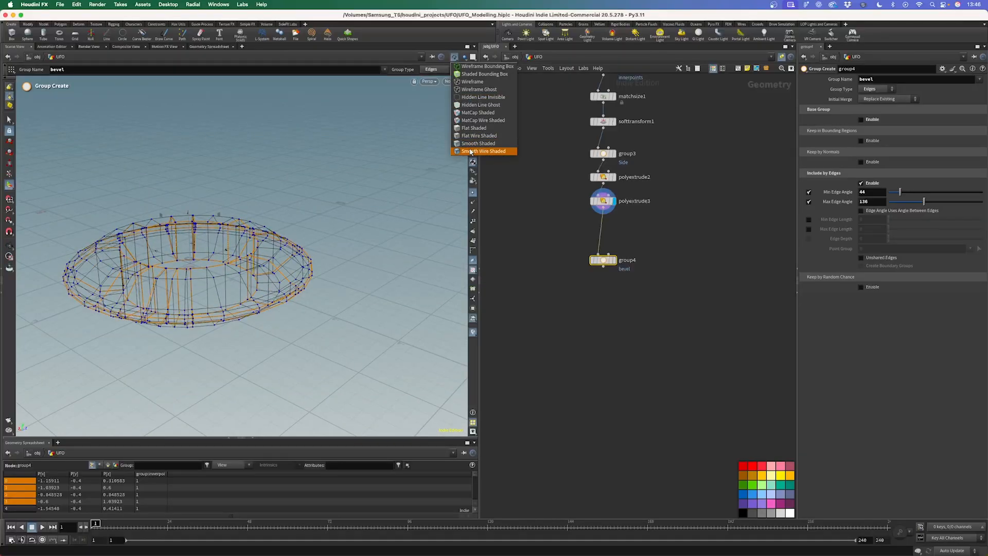
left_click(469, 152)
middle_click_drag(235, 171, 314, 136)
right_click_drag(314, 137, 323, 192)
left_click_drag(323, 192, 288, 239)
Add a PolyBevel node, connect it below the bevel group node, display it and save the scene
key("Tab")
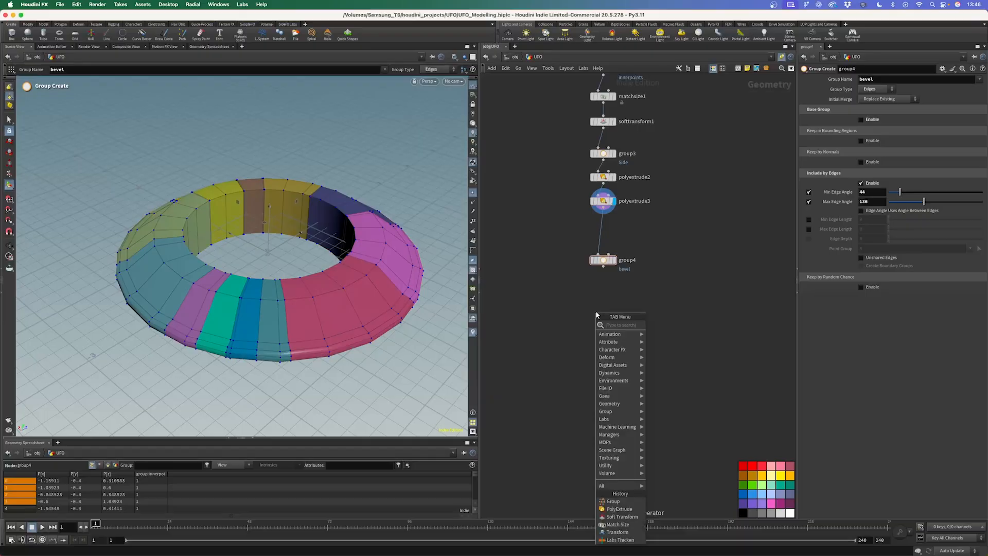
type("bevel")
key("Return")
left_click(597, 315)
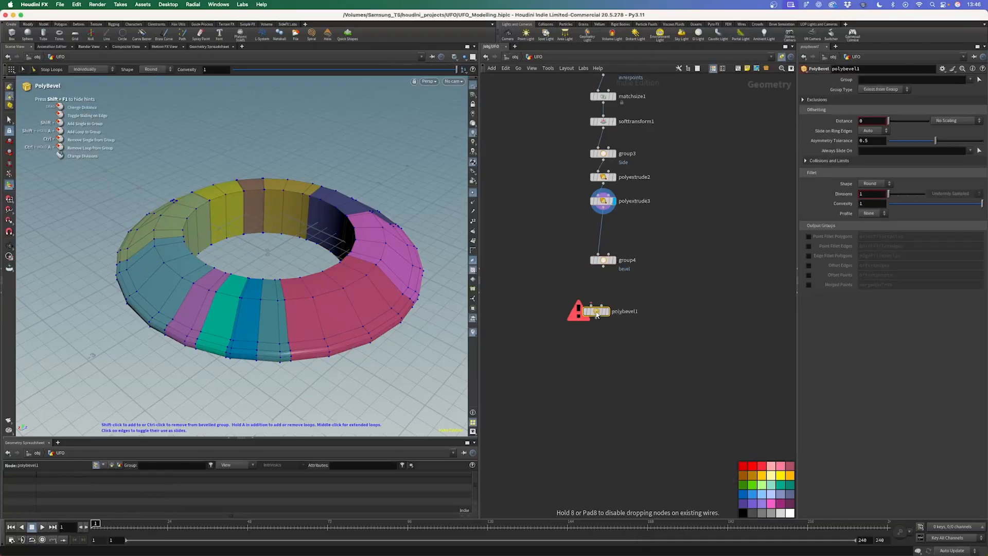
key("ctrl+s")
left_click_drag(603, 265, 604, 285)
left_click(609, 316)
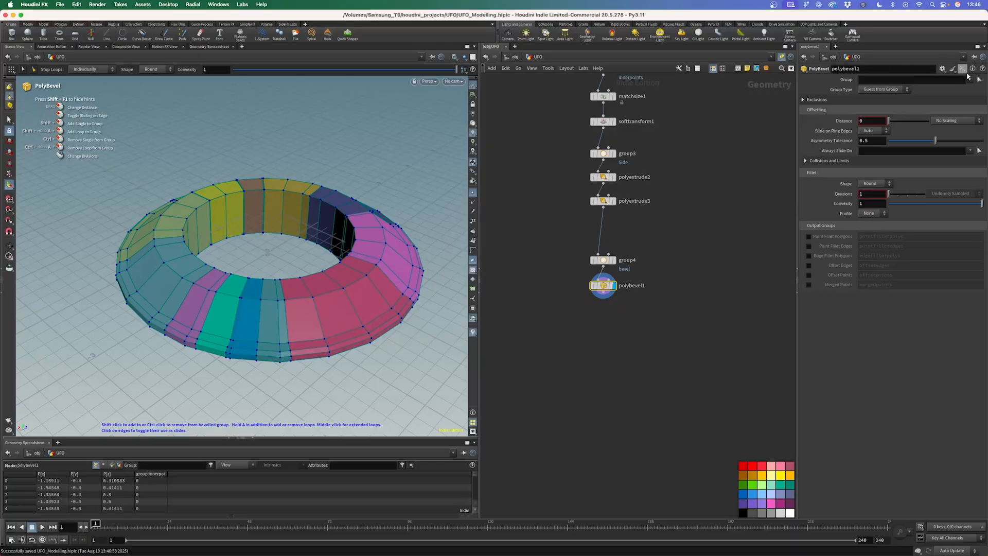
Limit the PolyBevel to the bevel group and set its distance to 0.01
left_click(970, 81)
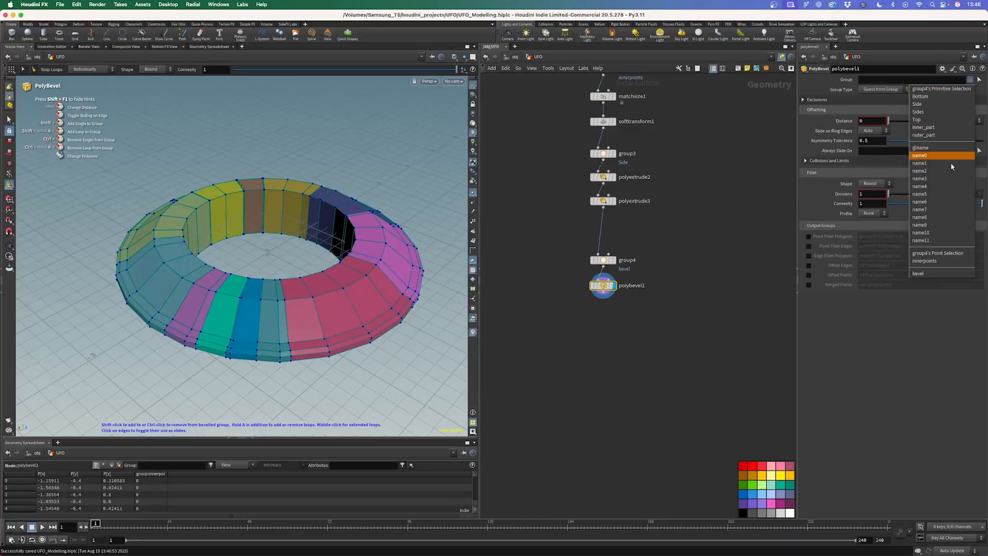
left_click(938, 274)
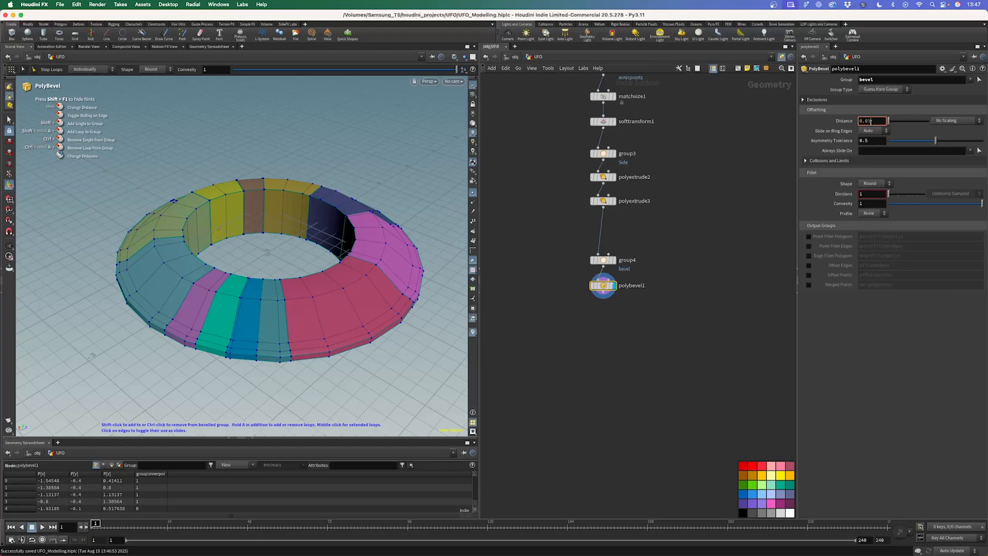
key("Return")
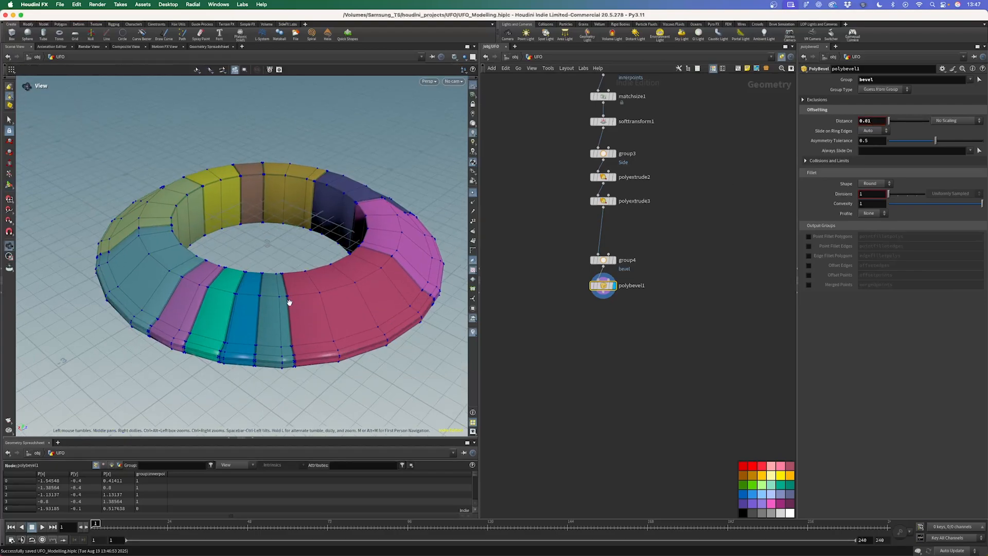
right_click_drag(280, 309, 371, 249, "alt")
left_click_drag(331, 282, 302, 258, "alt")
key("Return")
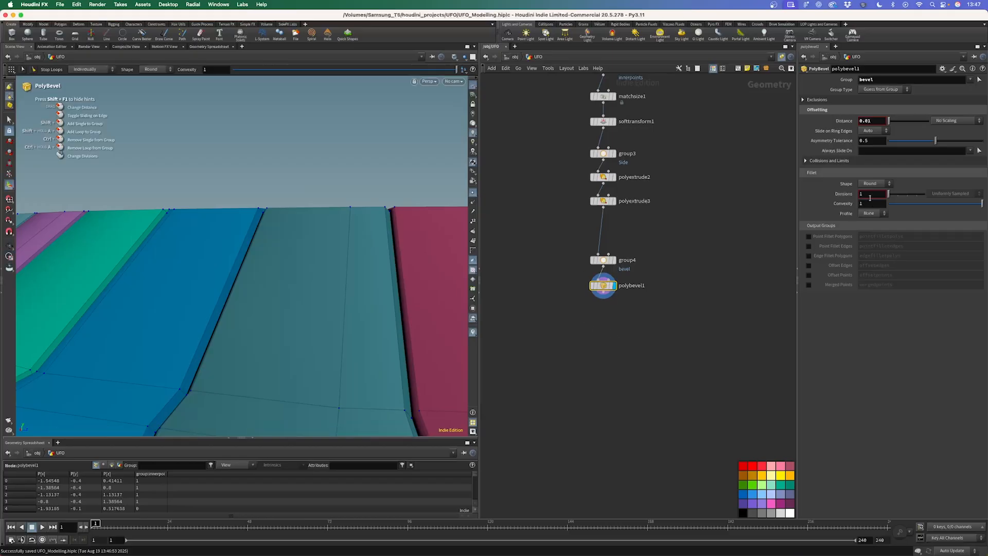
Increase the PolyBevel's fillet divisions and check the rounded edges around the ring
key("Return")
left_click_drag(337, 236, 329, 243, "alt")
left_click_drag(384, 223, 341, 298, "alt")
key("Return")
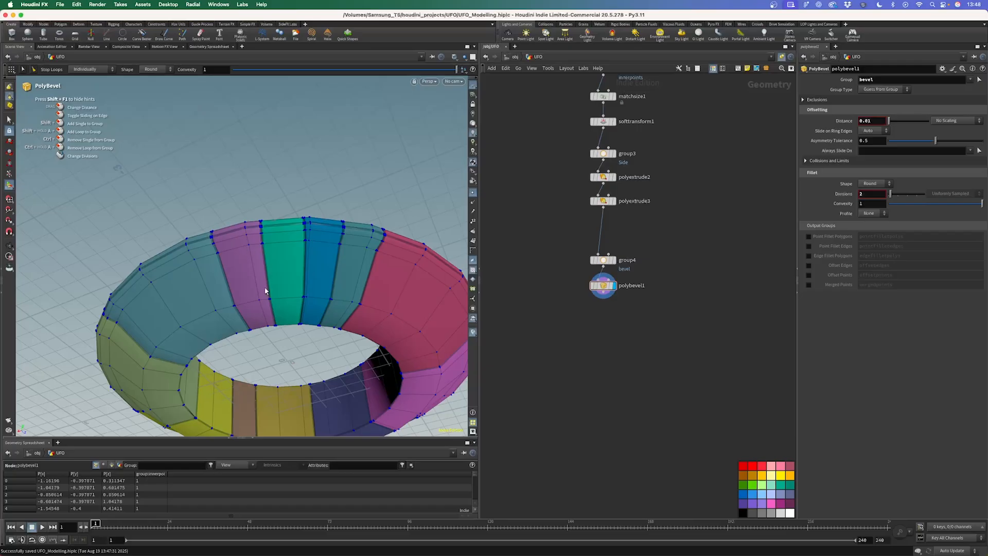
left_click_drag(322, 240, 323, 298, "alt")
left_click_drag(280, 187, 359, 221)
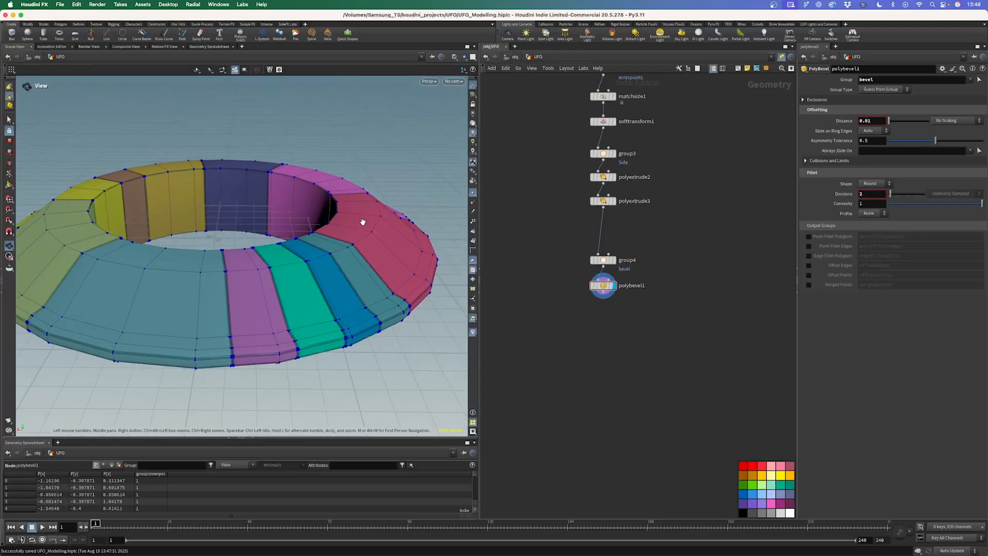
key("Return")
Move the bevel group and PolyBevel nodes up close to the last extrusion and colour both green
left_click_drag(604, 275, 587, 253)
left_click_drag(603, 261, 603, 231)
left_click_drag(657, 292, 572, 225)
left_click(752, 494)
left_click(753, 484)
left_click(679, 343)
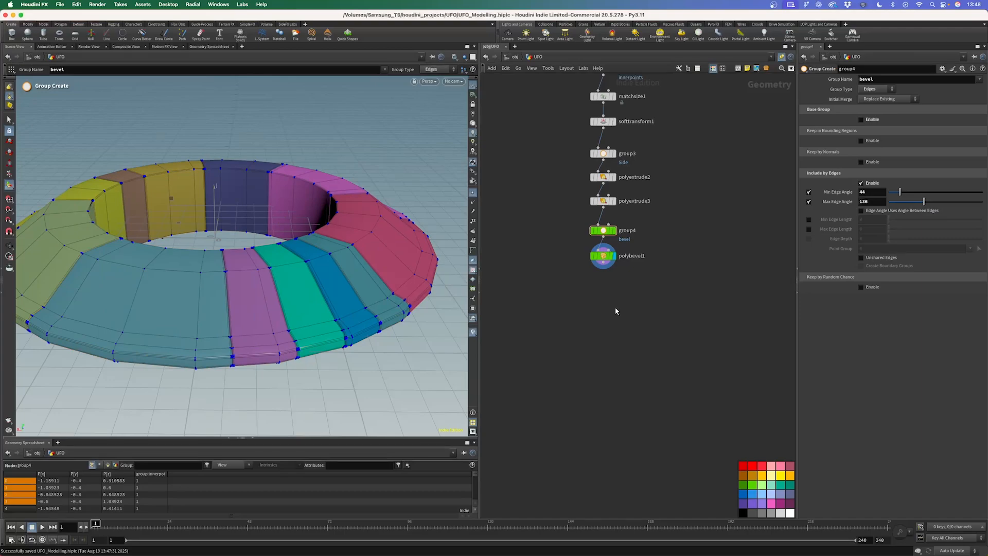
Review the bevelled ring from the side and the node chain back up to the OUTER_PART null
key("Tab")
key("Escape")
mouse_move(319, 269)
left_mouse_down("alt")
mouse_move(330, 268)
mouse_move(330, 280)
left_mouse_up("alt")
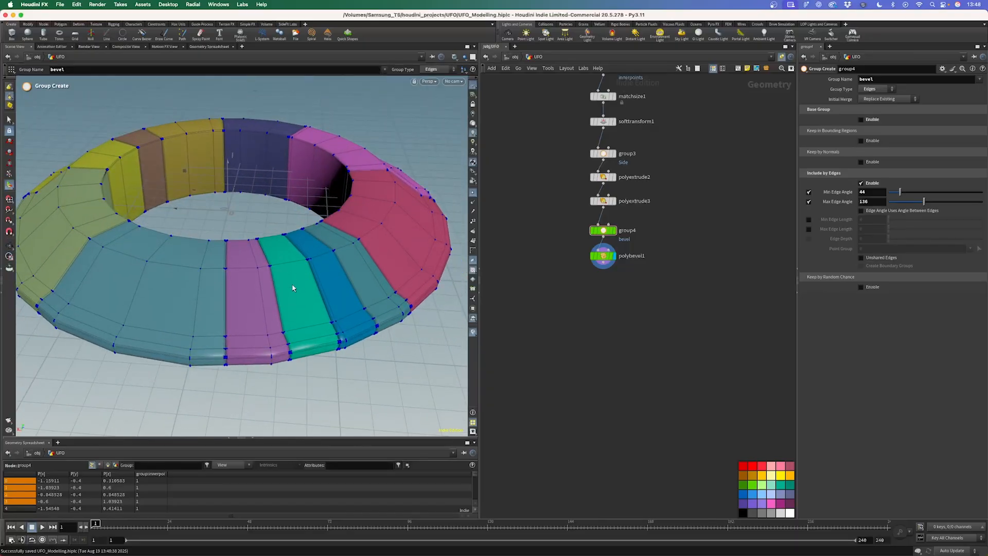
left_click_drag(171, 292, 378, 227, "alt")
middle_click_drag(555, 159, 555, 254)
scroll(554, 254, "down", 2)
middle_click_drag(560, 178, 559, 213)
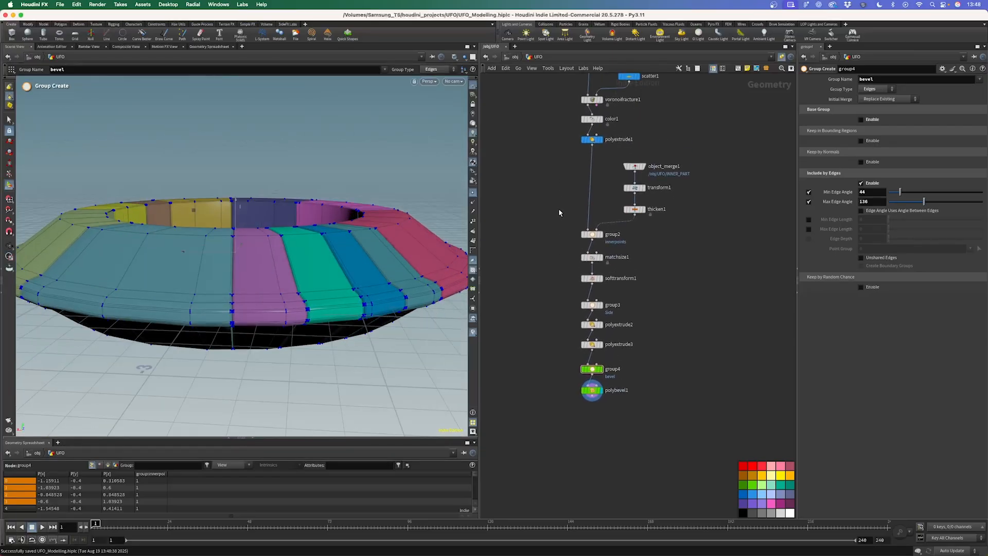
middle_click_drag(561, 172, 559, 217)
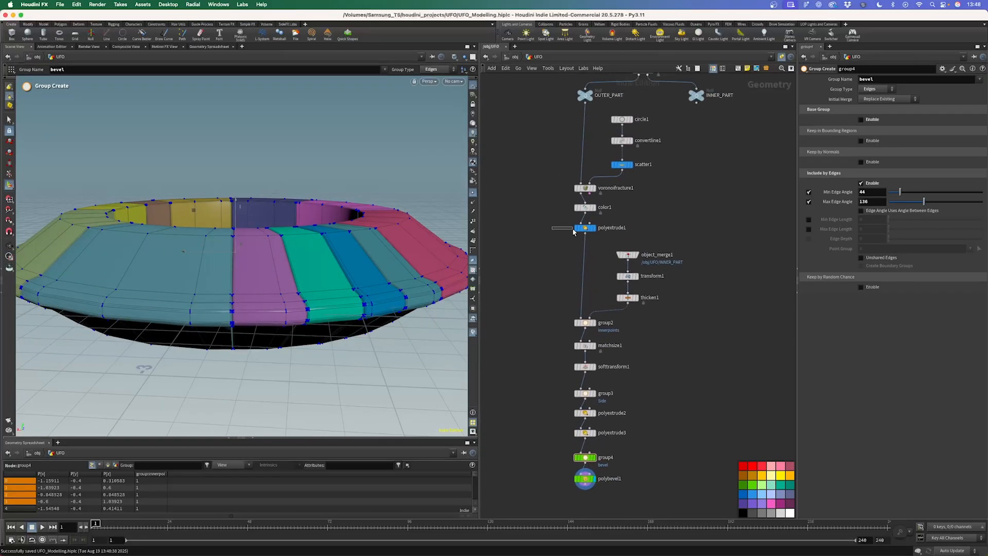
Check the front and back output groups, Top and Bottom, on the first PolyExtrude
left_click(584, 228)
left_click(809, 254)
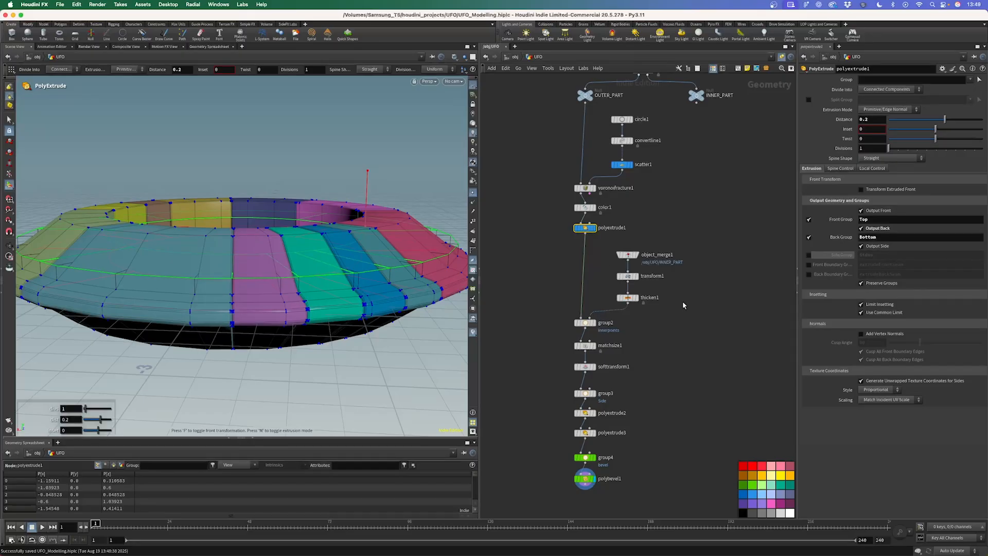
scroll(590, 365, "down", 6)
scroll(548, 311, "up", 3)
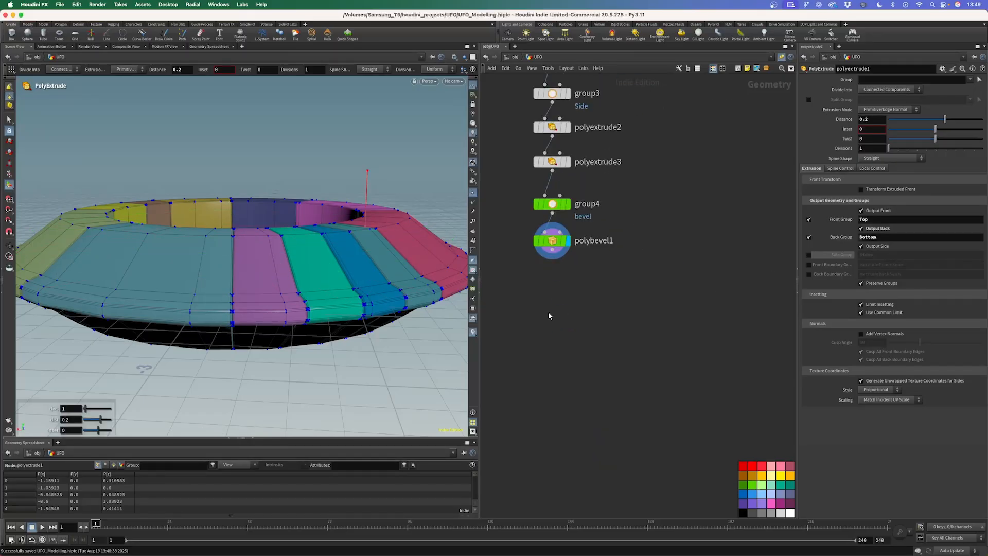
Add a Group Combine node wired after the PolyBevel, display it and align it beneath the chain
key("Tab")
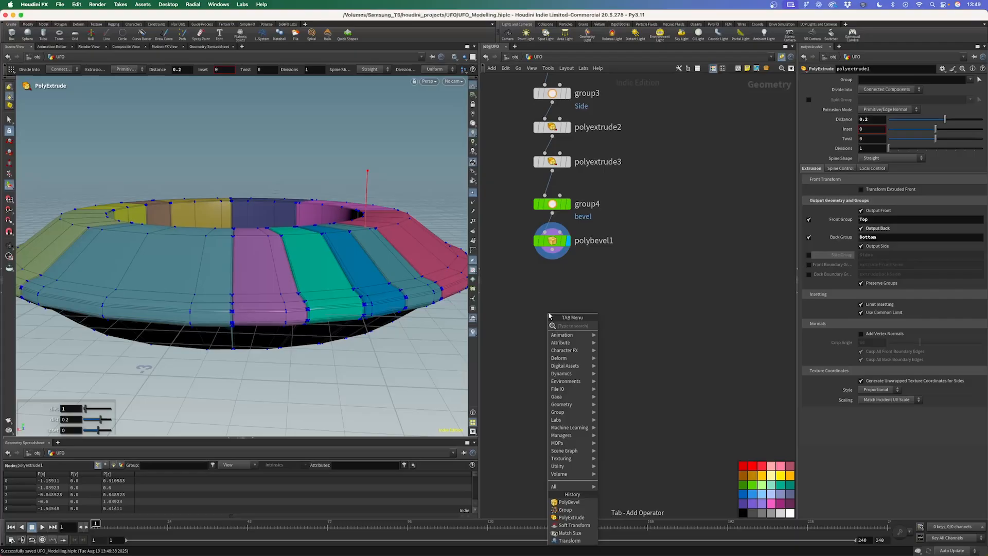
type("groupcom")
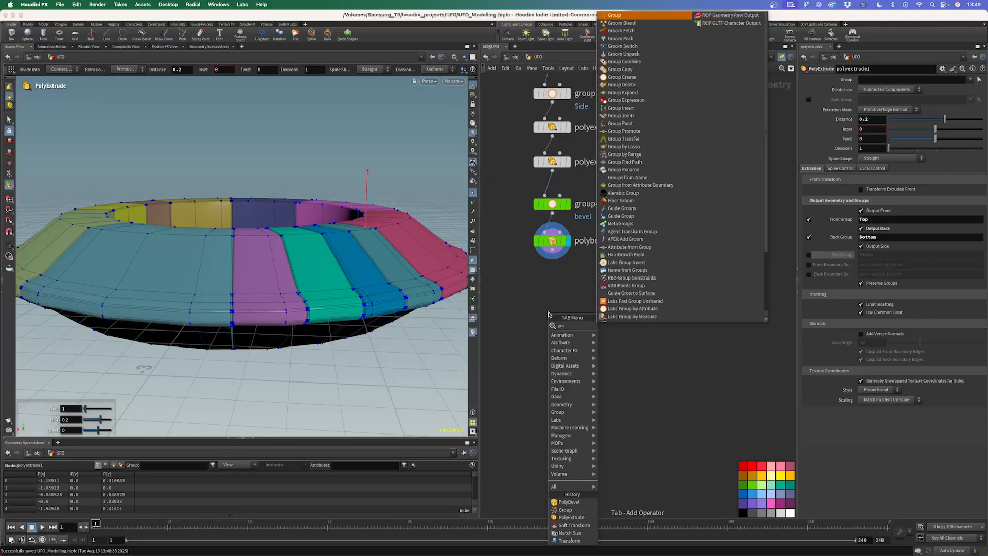
key("Return")
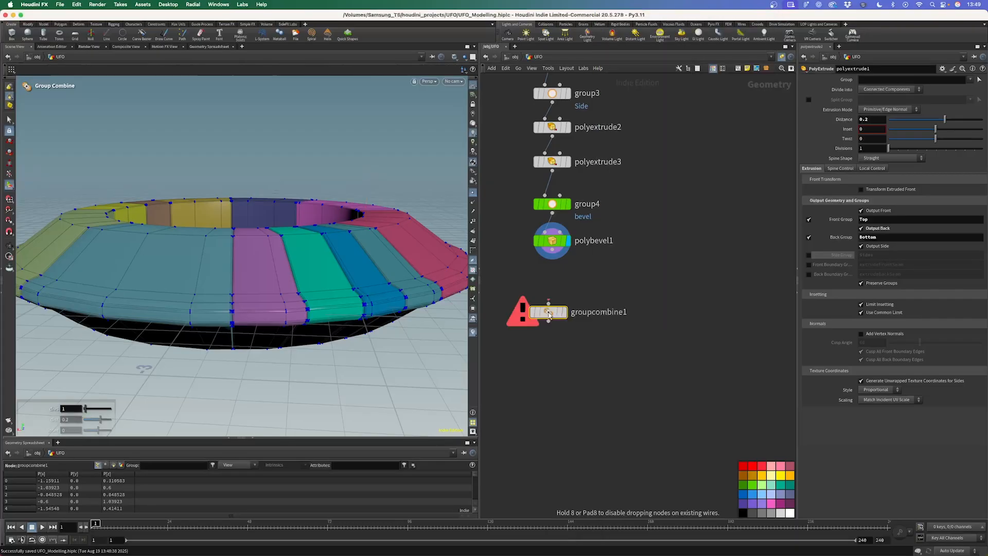
left_click(549, 311)
left_click(568, 293)
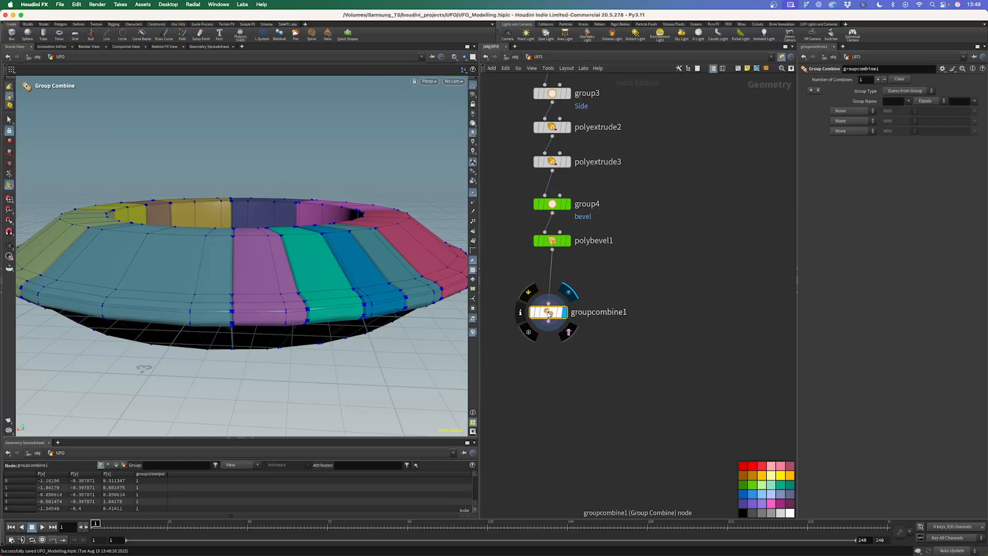
left_click_drag(551, 312, 554, 299)
Set the Group Combine to primitives, with the group Top equal to Top
left_click(924, 90)
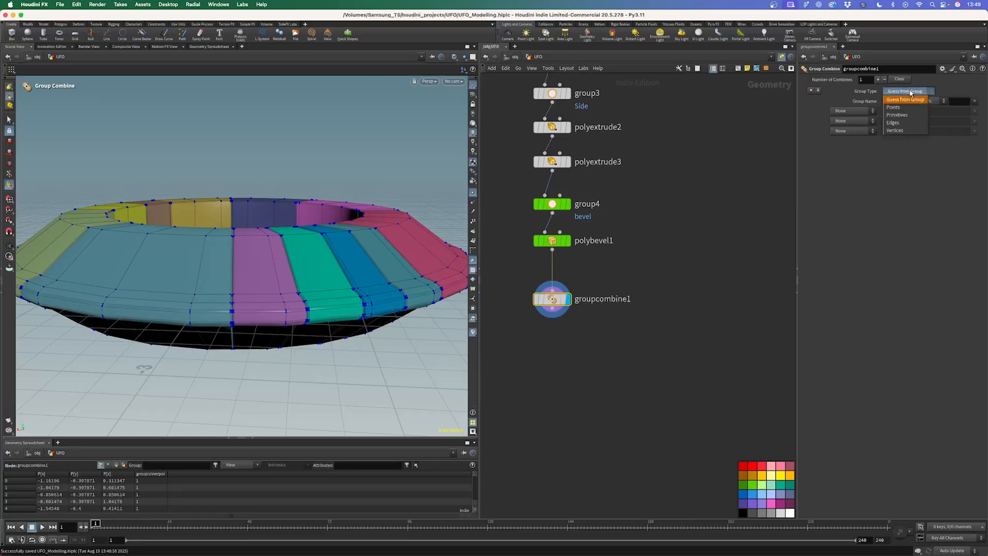
left_click(902, 103)
left_click(910, 101)
left_click(915, 127)
left_click(974, 103)
left_click(961, 128)
Enable the PolyBevel's point fillet polygons and edge fillet polygons output groups
right_click_drag(294, 252, 417, 152, "alt")
left_click_drag(417, 153, 355, 205, "alt")
right_click_drag(355, 205, 326, 151, "alt")
left_click_drag(327, 152, 81, 164, "alt")
left_click_drag(284, 226, 175, 332, "alt")
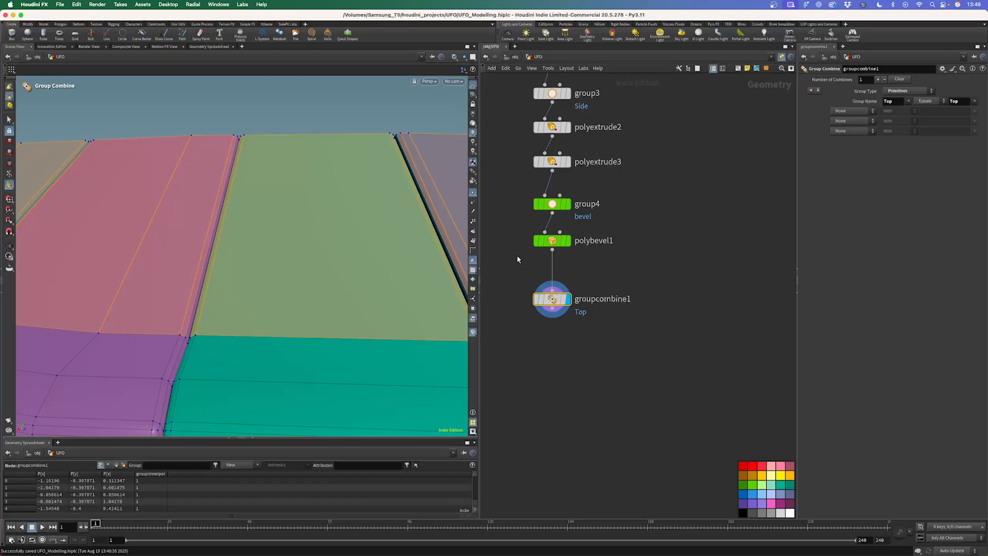
left_click(552, 241)
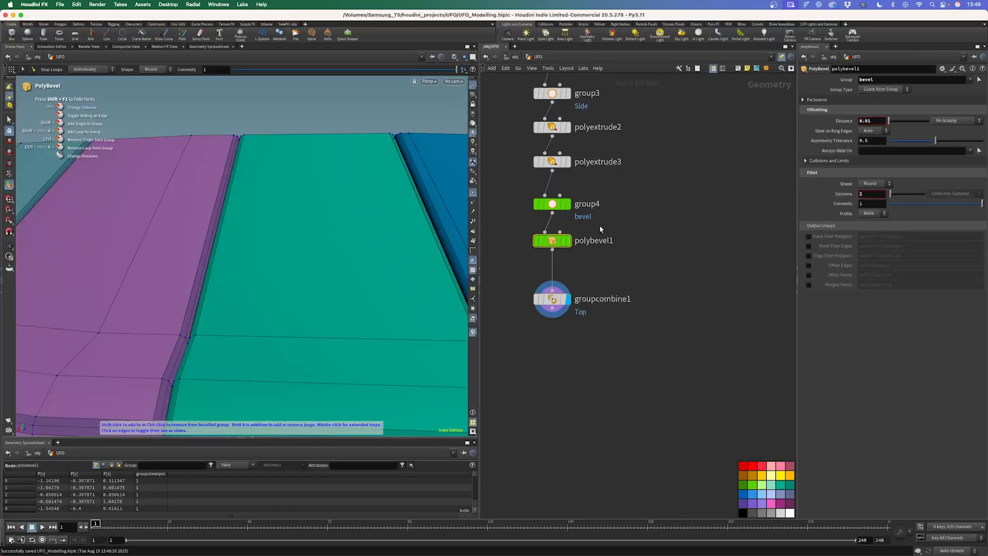
left_click(808, 236)
left_click(808, 255)
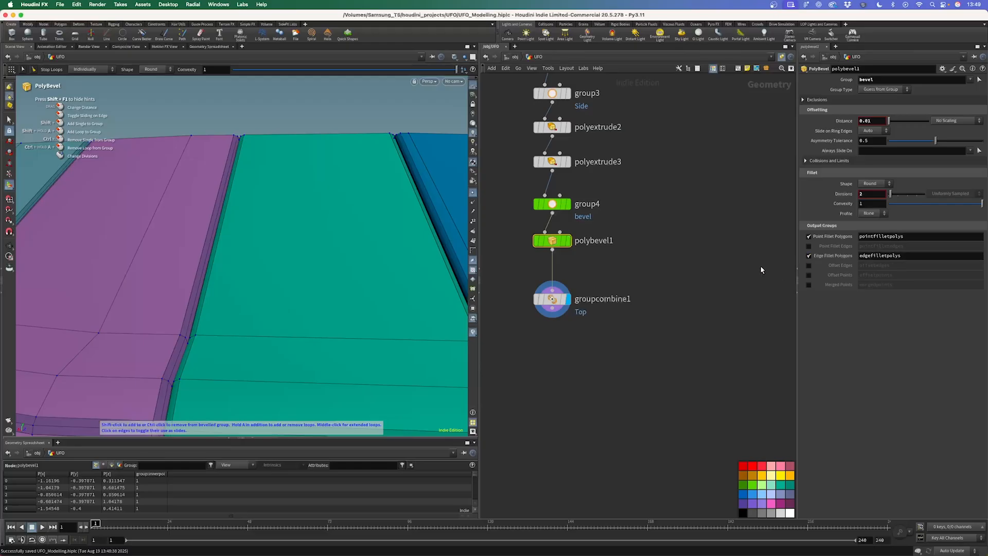
left_click_drag(655, 276, 647, 278)
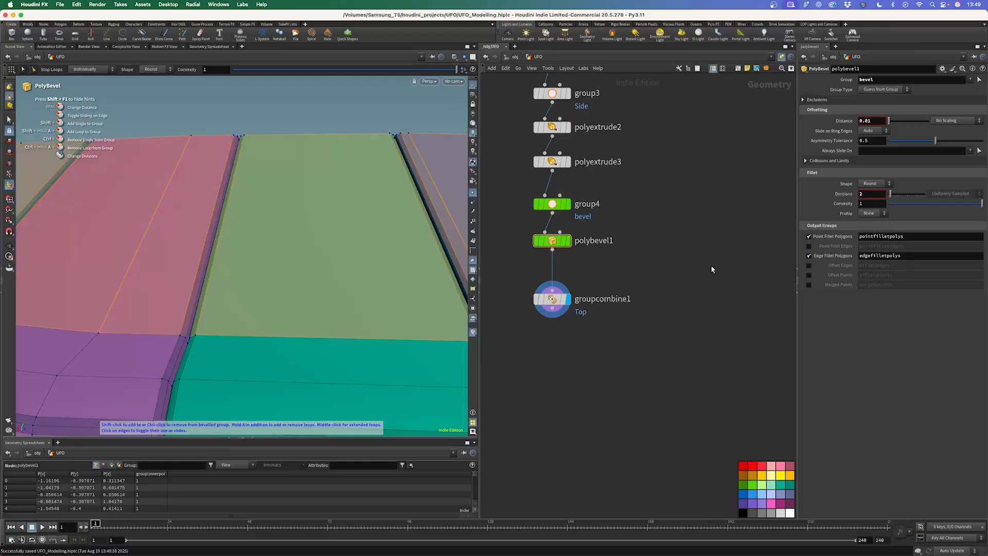
Subtract the edgefilletpolys group from Top in the Group Combine node
left_click(550, 299)
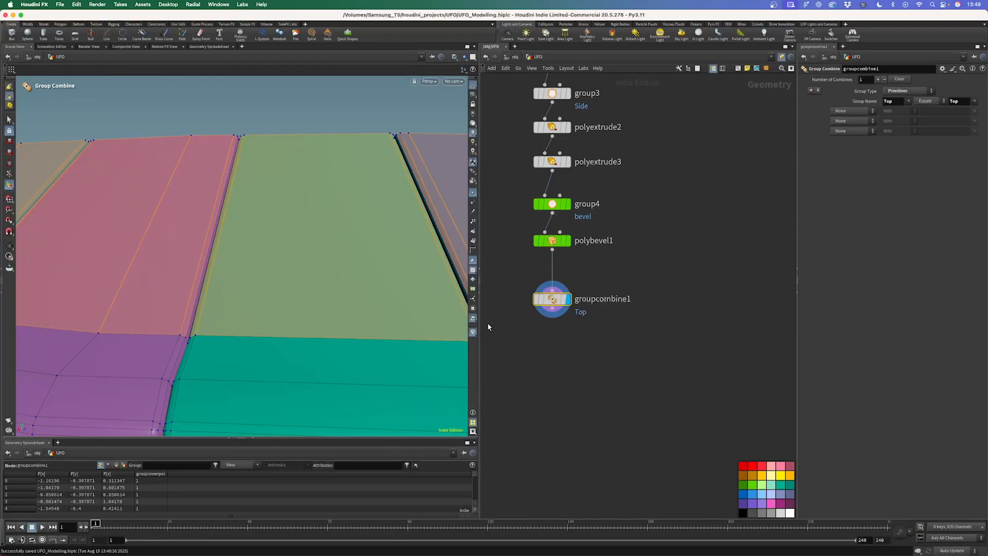
left_click_drag(797, 139, 726, 147)
left_click(781, 111)
left_click(789, 151)
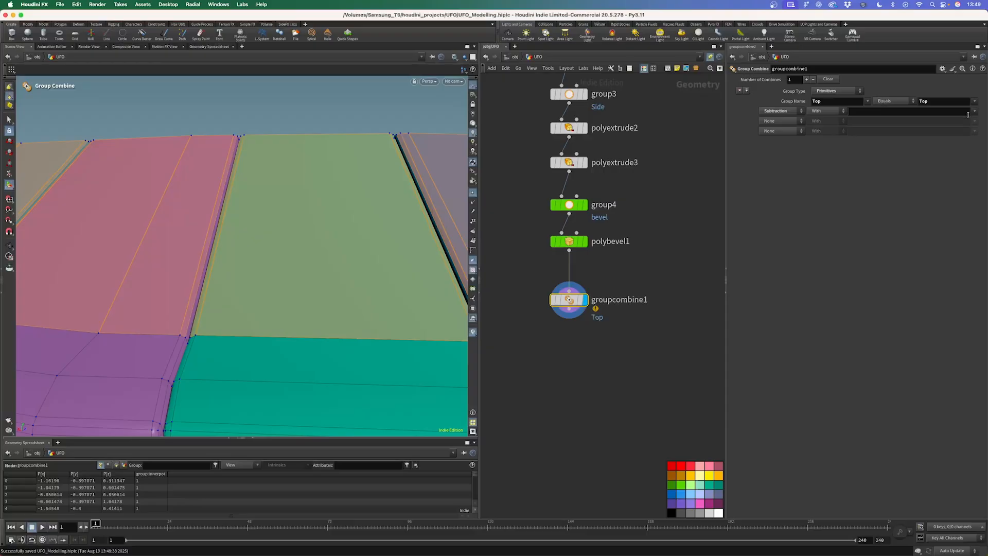
left_click(973, 111)
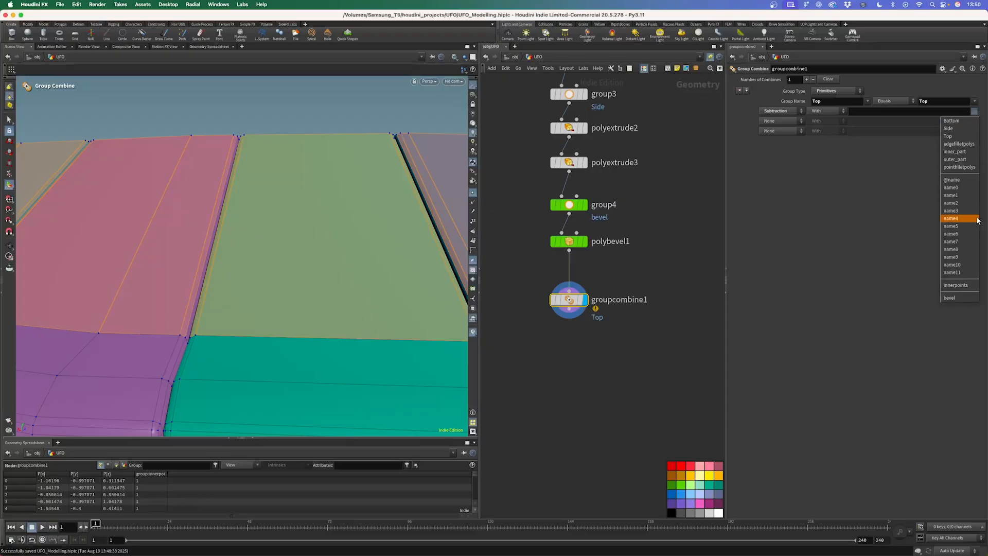
left_click(954, 144)
key("Escape")
Add a second subtraction to the Group Combine that removes pointfilletpolys from Top
left_click_drag(412, 190, 147, 219)
right_click_drag(362, 230, 437, 174)
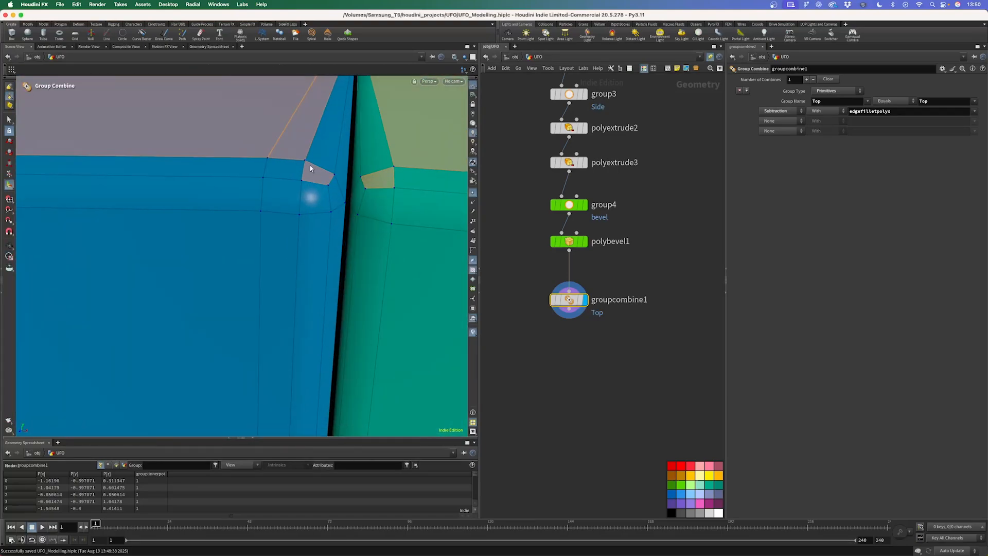
left_click(801, 120)
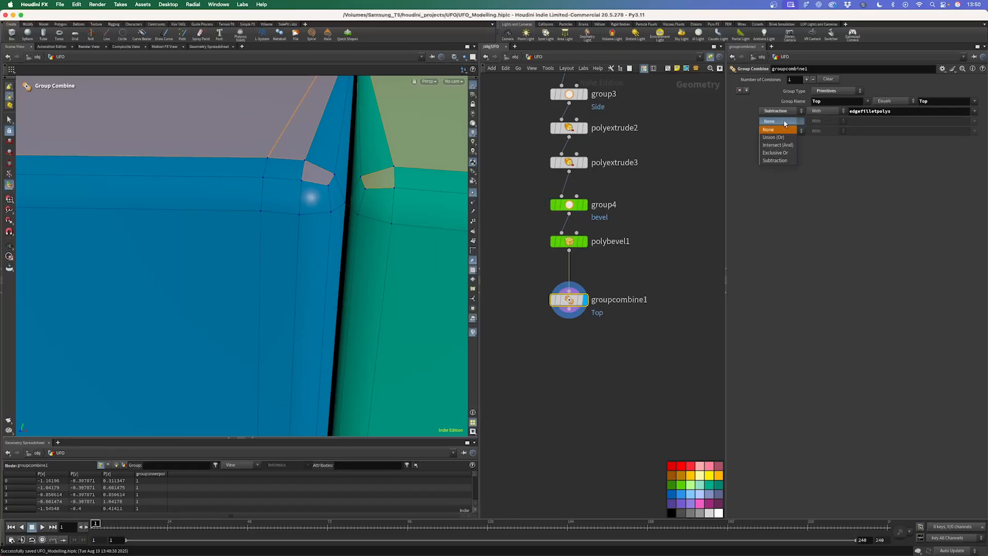
left_click(777, 160)
left_click(974, 124)
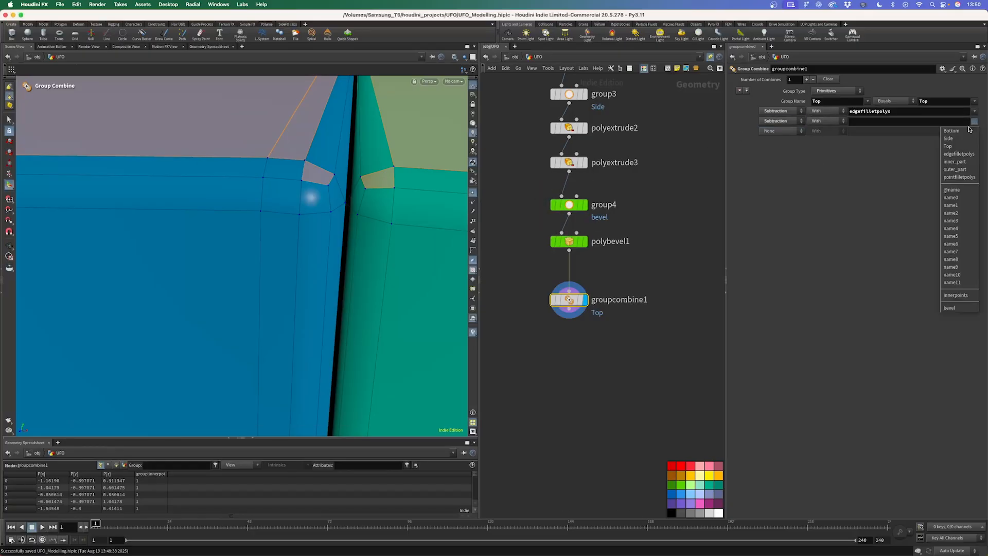
left_click(965, 178)
key("Escape")
mouse_move(330, 201)
left_mouse_down()
mouse_move(294, 178)
mouse_move(444, 181)
mouse_move(269, 221)
mouse_move(353, 210)
mouse_move(326, 238)
mouse_move(416, 184)
mouse_move(401, 221)
mouse_move(410, 168)
mouse_move(400, 205)
mouse_move(339, 232)
mouse_move(330, 255)
mouse_move(357, 269)
mouse_move(314, 211)
left_mouse_up()
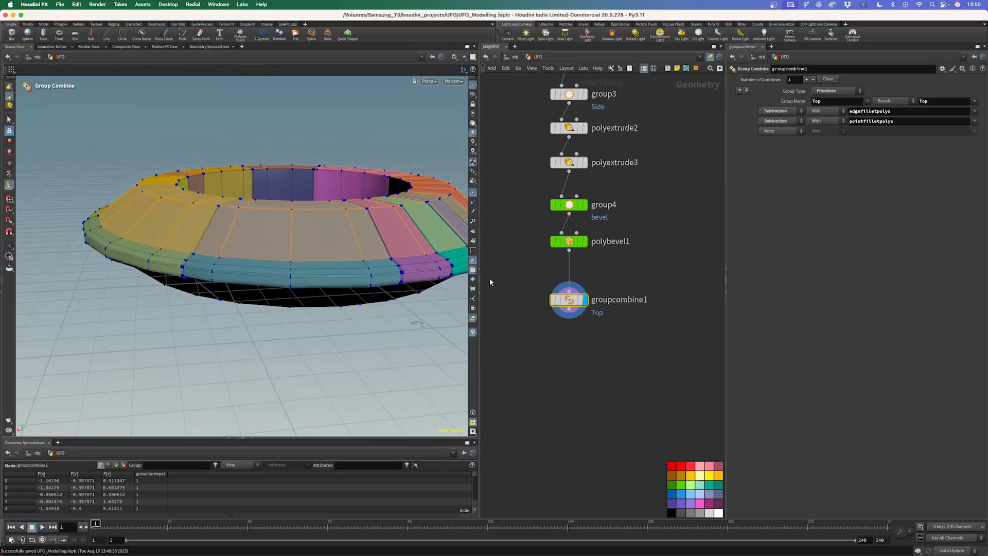
Duplicate the Group Combine below the first and set the copy to make Bottom equal Bottom with the same subtractions
middle_click_drag(560, 321, 549, 273)
left_click_drag(556, 253, 550, 308, "alt")
left_click(869, 102)
left_click(875, 114)
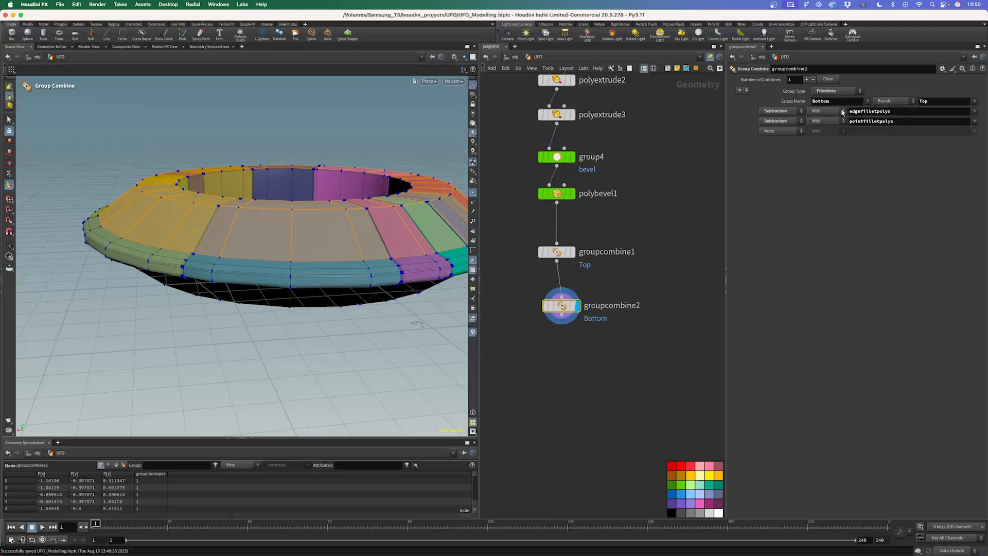
left_click(977, 102)
left_click(932, 121)
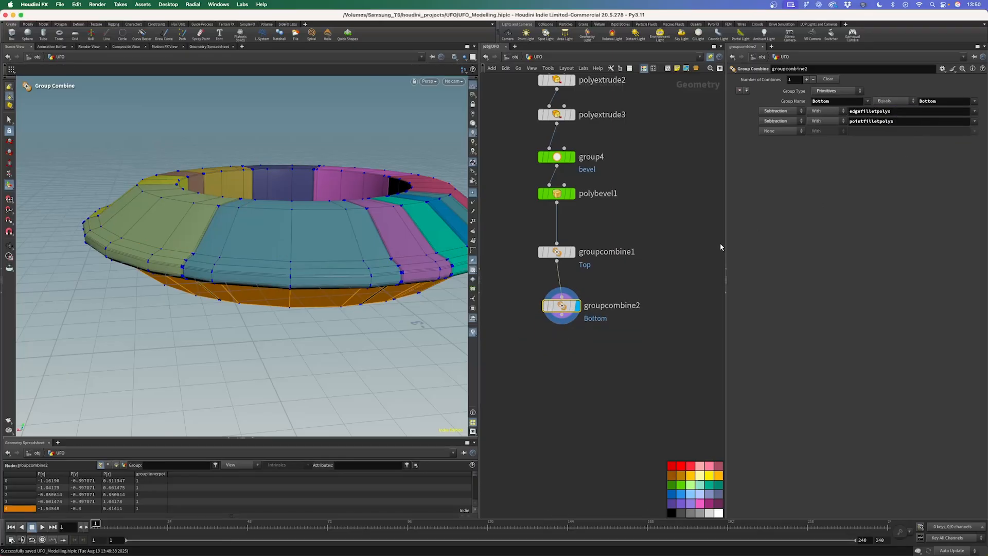
key("Escape")
left_click_drag(289, 269, 329, 279)
left_click_drag(570, 303, 564, 295)
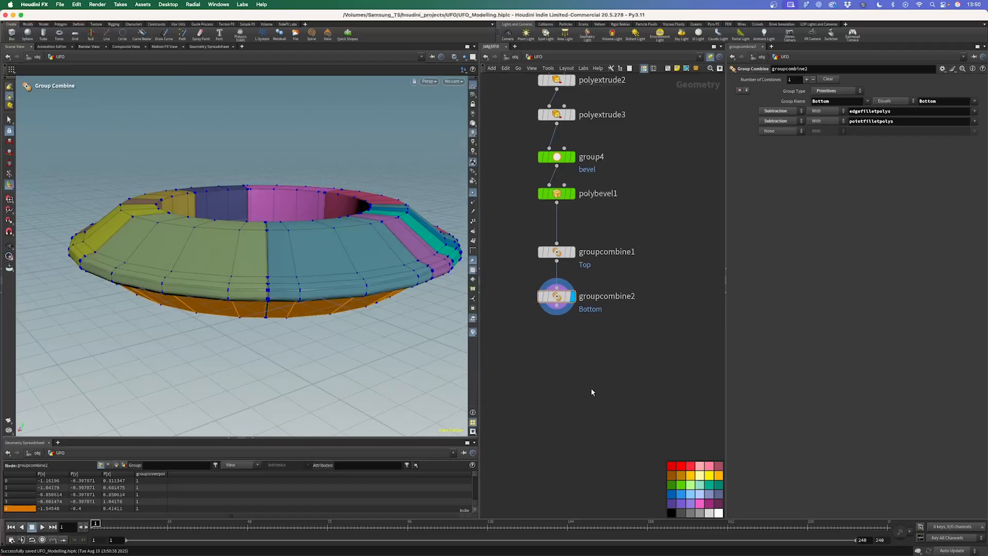
Add a Subdivide node after the Bottom Group Combine, display it and align it with the chain
scroll(591, 391, "left", 2)
scroll(591, 391, "down", 1)
key("Tab")
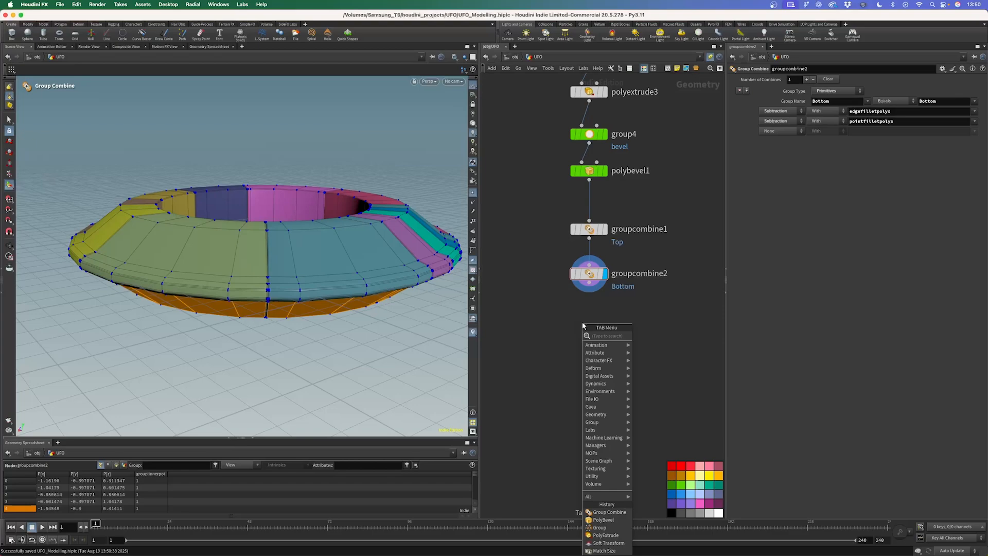
type("sub")
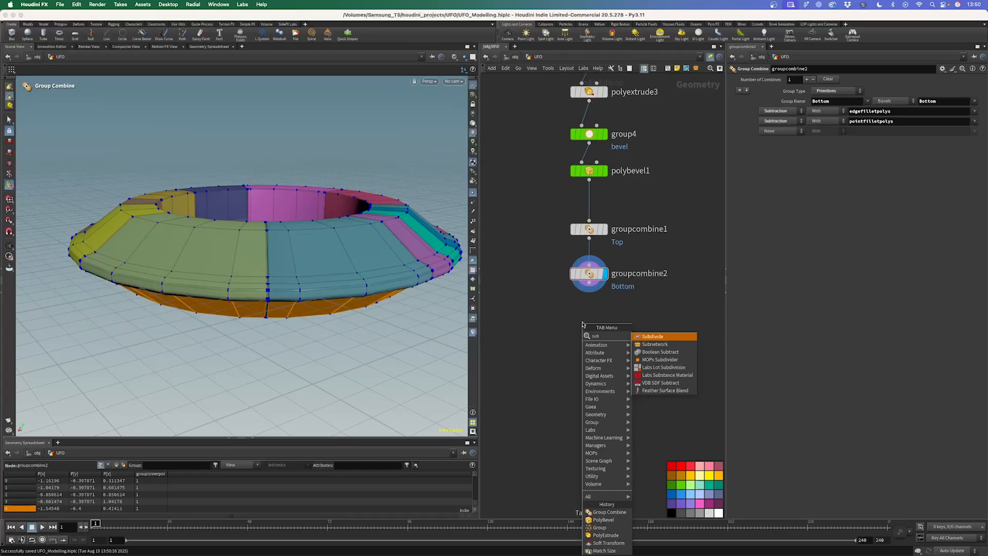
key("Return")
left_click(582, 322)
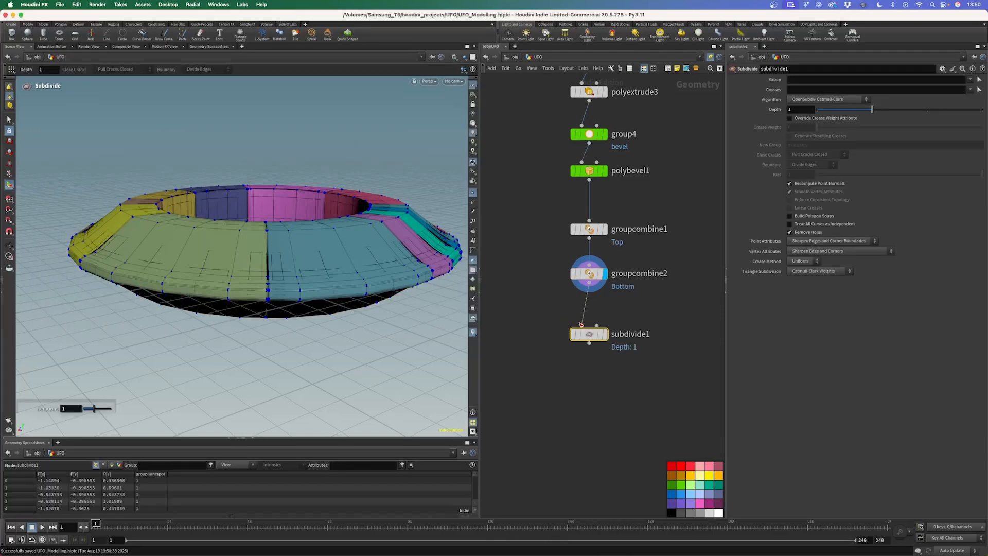
left_click(606, 335)
left_click_drag(591, 335, 591, 322)
Hide the point markers and examine the subdivided ring's rounded edges and rim from several angles
right_click_drag(373, 225, 371, 236, "alt")
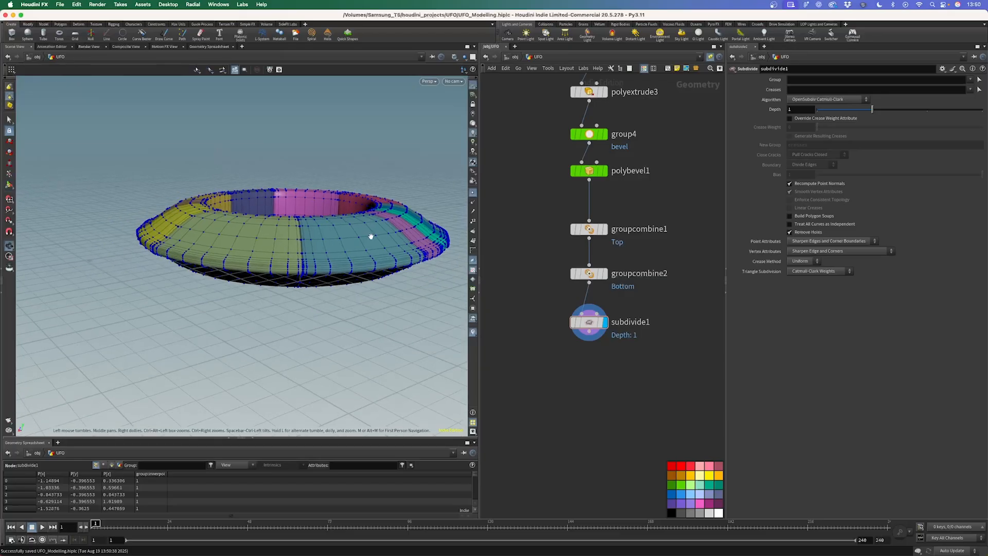
left_click_drag(371, 236, 393, 242, "alt")
left_click(590, 324)
left_click(473, 193)
right_click_drag(414, 245, 365, 227, "alt")
left_click_drag(366, 227, 393, 265, "alt")
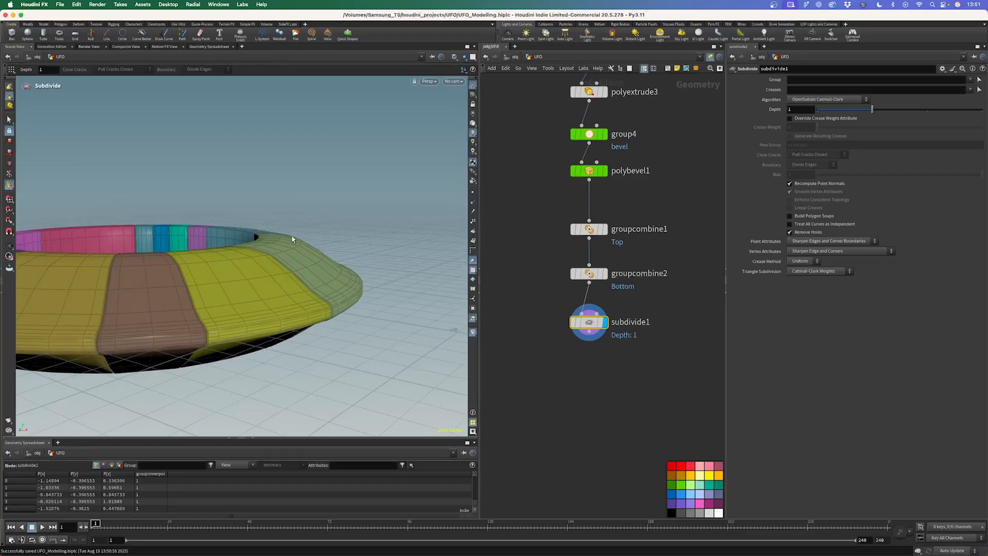
left_click_drag(328, 261, 402, 257, "alt")
right_click_drag(251, 280, 368, 224, "alt")
left_click_drag(301, 287, 279, 261, "alt")
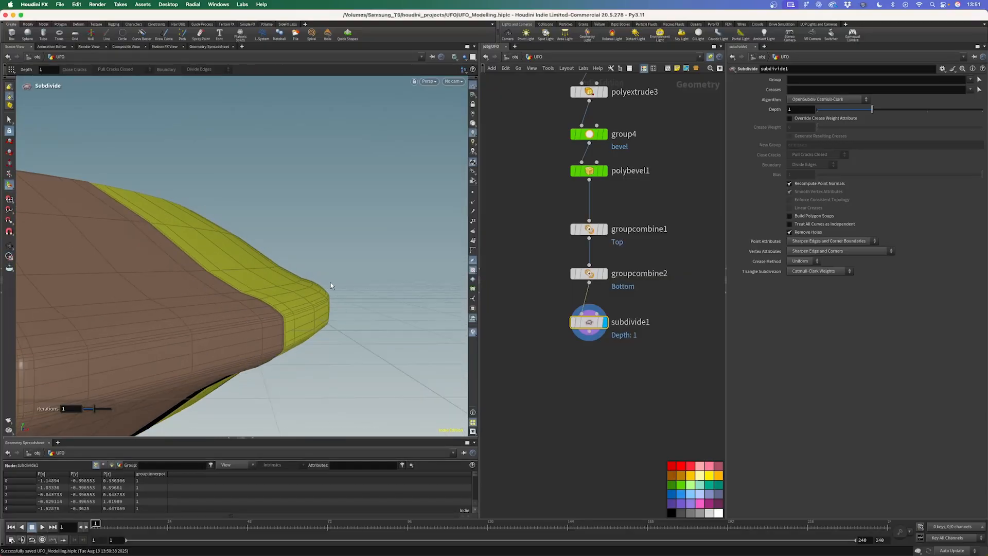
left_click_drag(330, 311, 315, 282, "alt")
left_click_drag(334, 319, 294, 289, "alt")
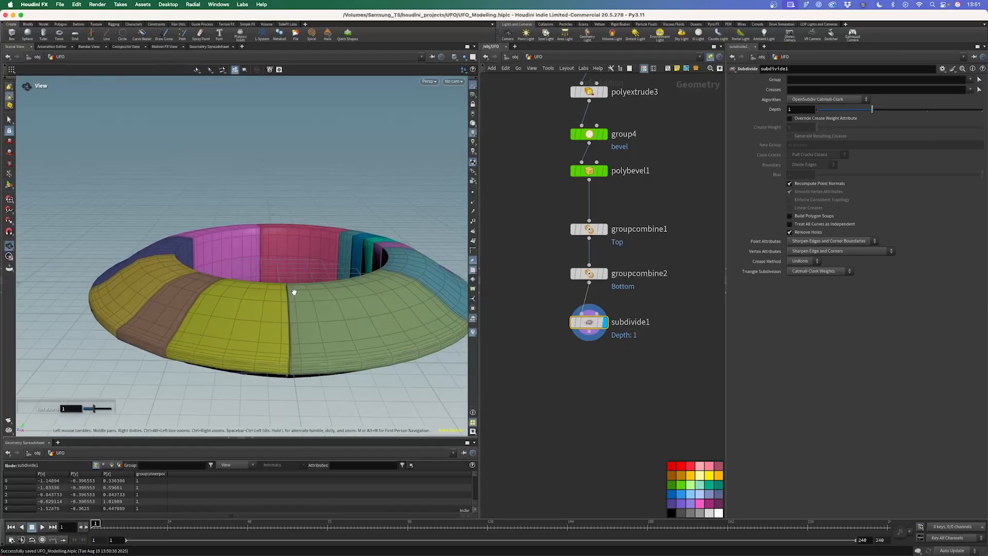
Add a Normal node after the Subdivide and display it to check the ring's shading
key("Tab")
type("norm")
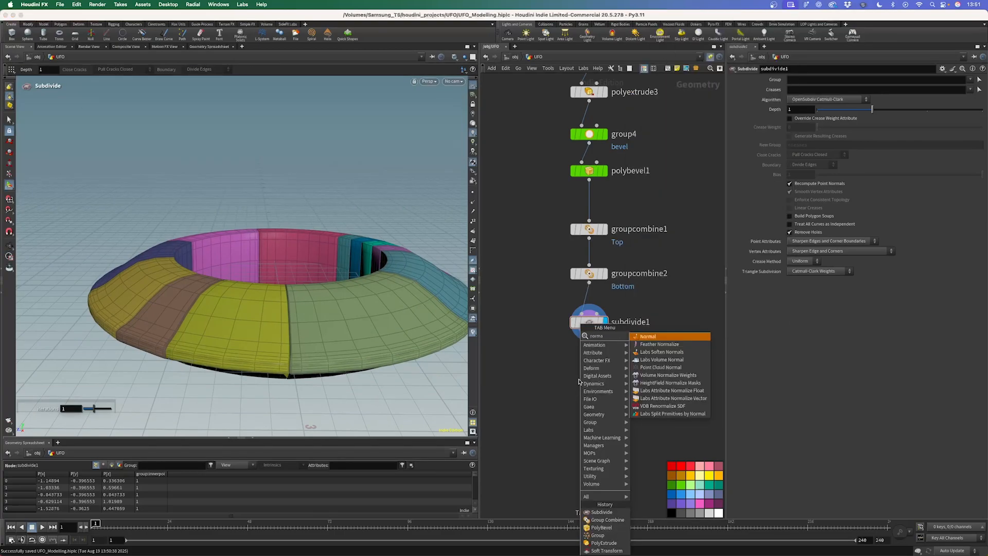
key("Return")
left_click(579, 378)
left_click_drag(589, 331, 596, 363)
left_click(595, 380)
key("Escape")
left_click_drag(320, 249, 284, 310)
key("Return")
Add a PolyExtrude node wired after the Normal node and display it
scroll(586, 407, "up", 2)
middle_click_drag(586, 405, 574, 325)
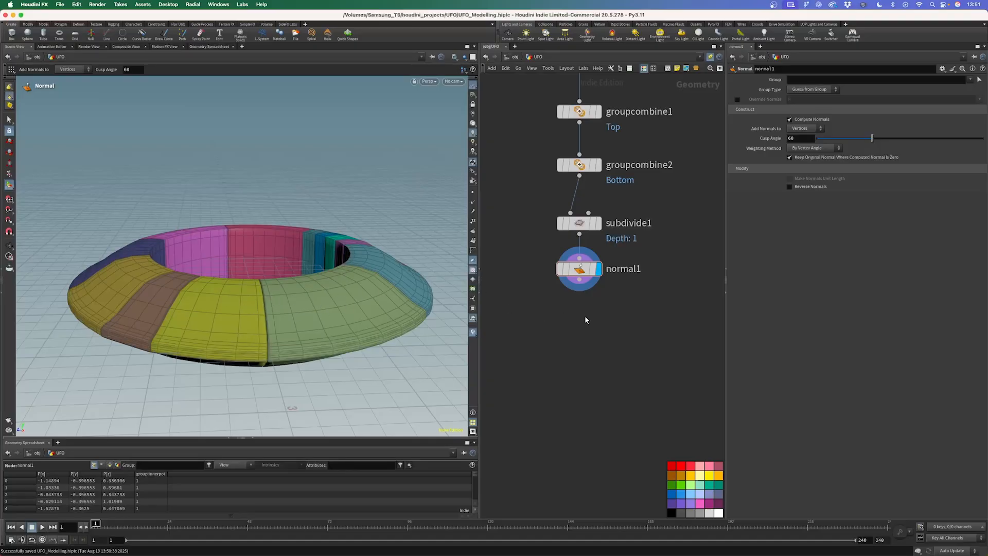
key("Tab")
type("polyext")
key("Return")
left_click_drag(579, 279, 579, 317)
left_click(599, 336)
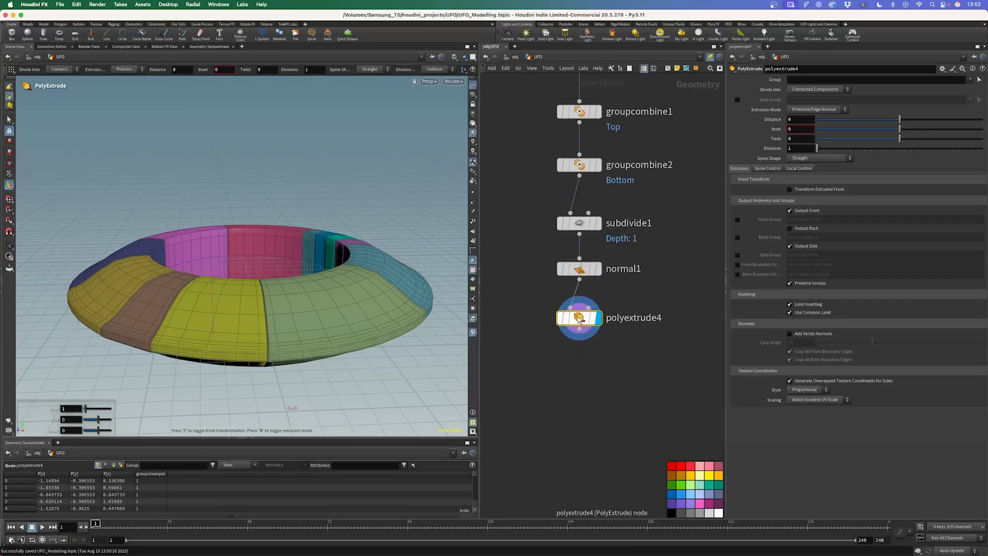
Limit the new PolyExtrude to the Top group
left_click_drag(313, 249, 304, 258, "alt")
right_click_drag(304, 258, 302, 278, "alt")
left_click_drag(302, 278, 294, 301, "alt")
key("Return")
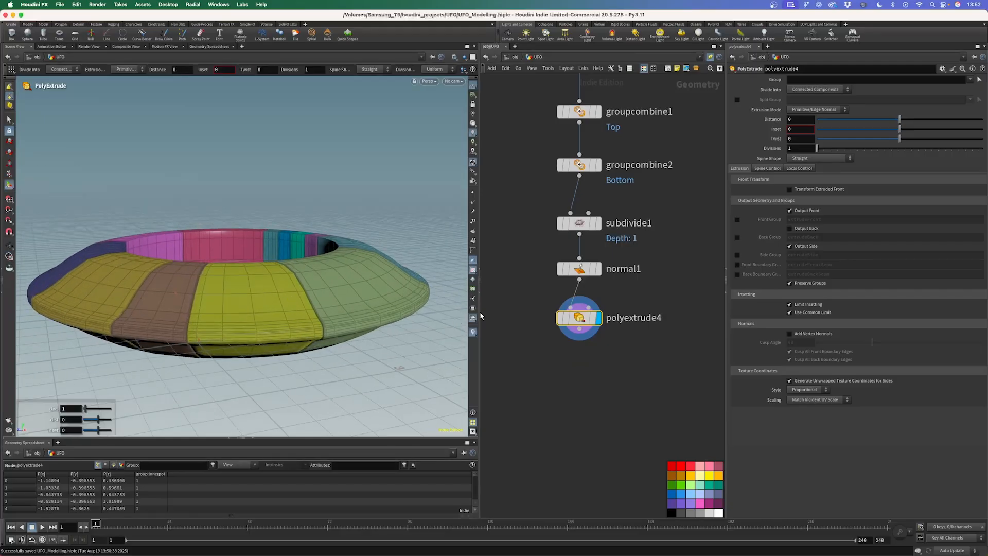
scroll(541, 292, "down", 10)
scroll(547, 289, "up", 6)
scroll(556, 310, "up", 5)
middle_click_drag(529, 342, 569, 404)
scroll(569, 405, "down", 4)
left_click_drag(539, 356, 624, 394)
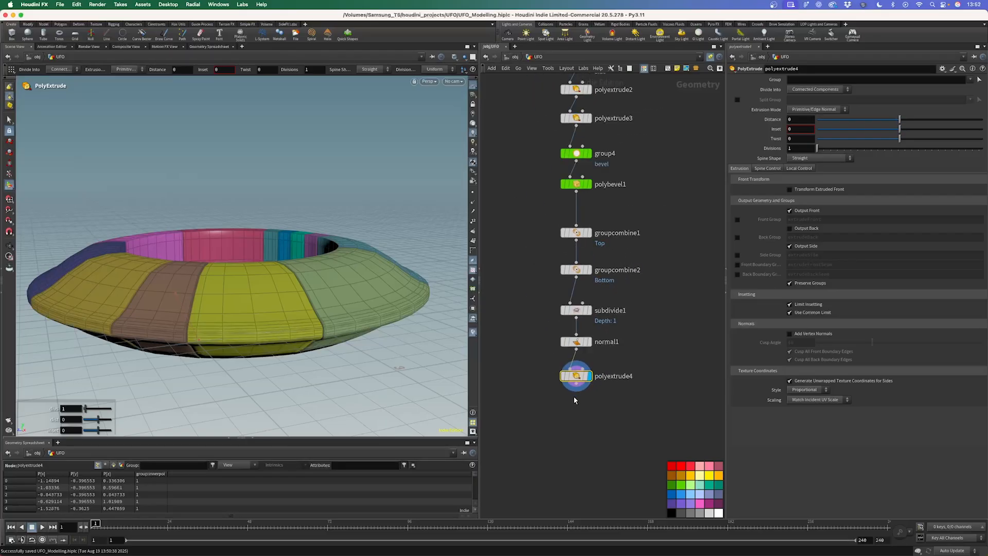
left_click(972, 80)
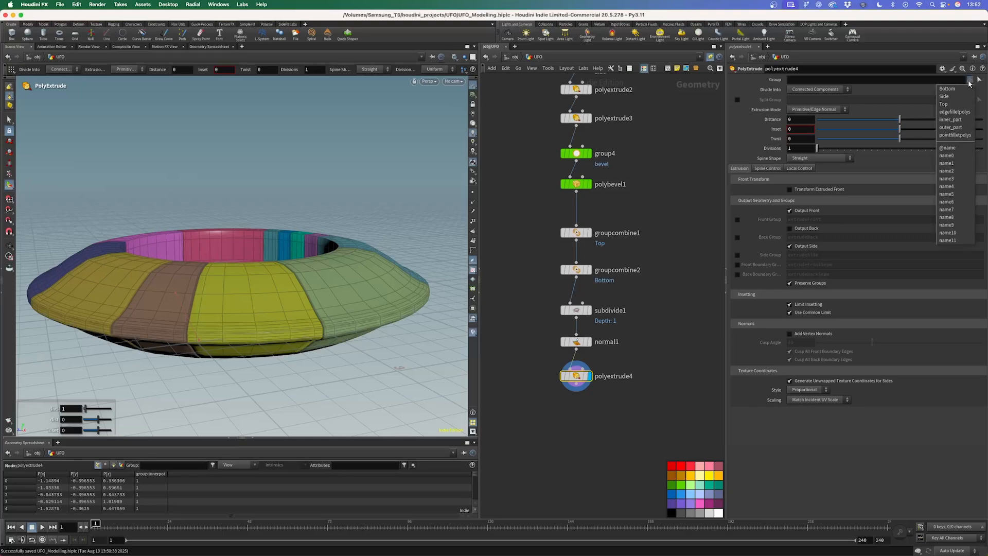
left_click(956, 112)
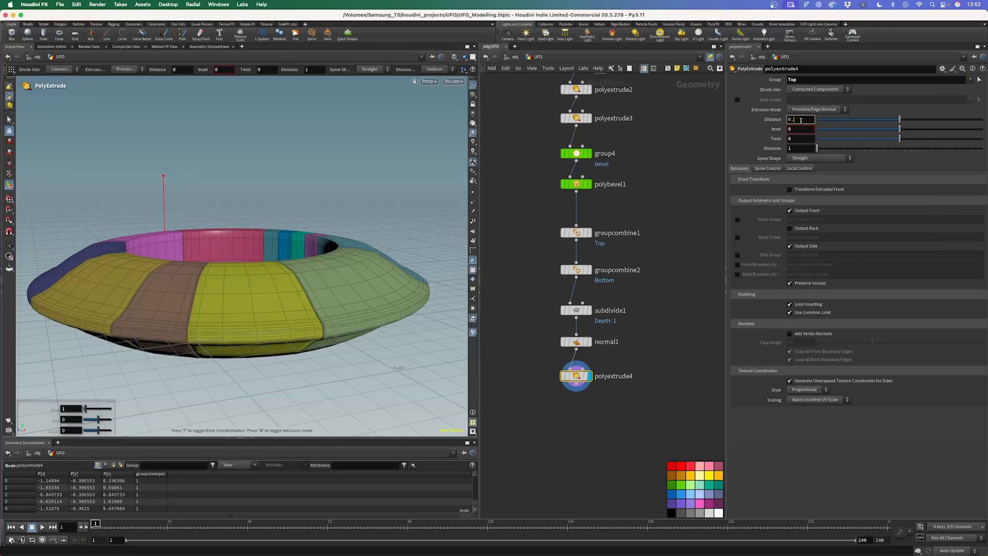
Set the Top extrusion distance to 0.01 and check the raised panels around the ring
key("Return")
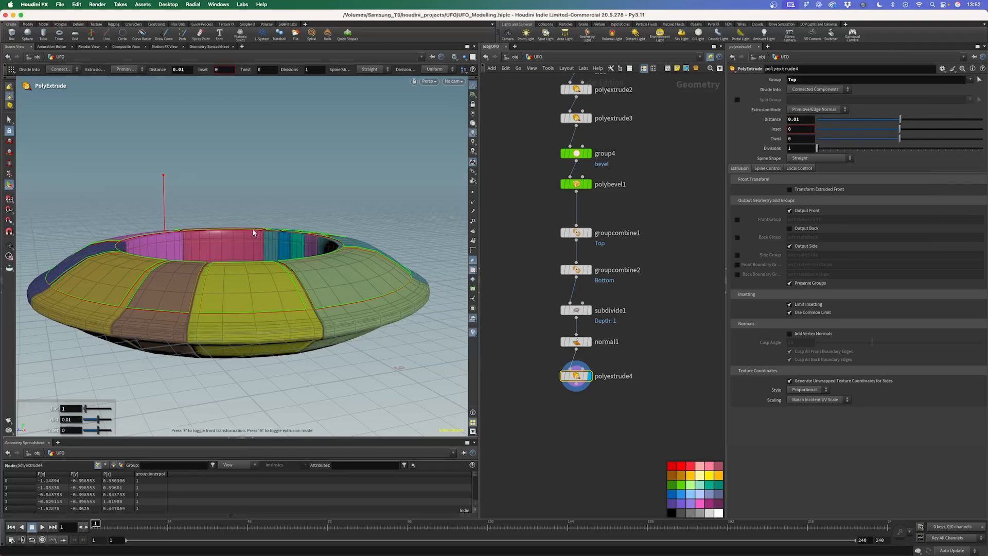
right_click_drag(252, 233, 333, 276, "alt")
left_click_drag(333, 276, 338, 230, "alt")
right_click_drag(337, 229, 105, 215, "alt")
left_click_drag(294, 227, 289, 278, "alt")
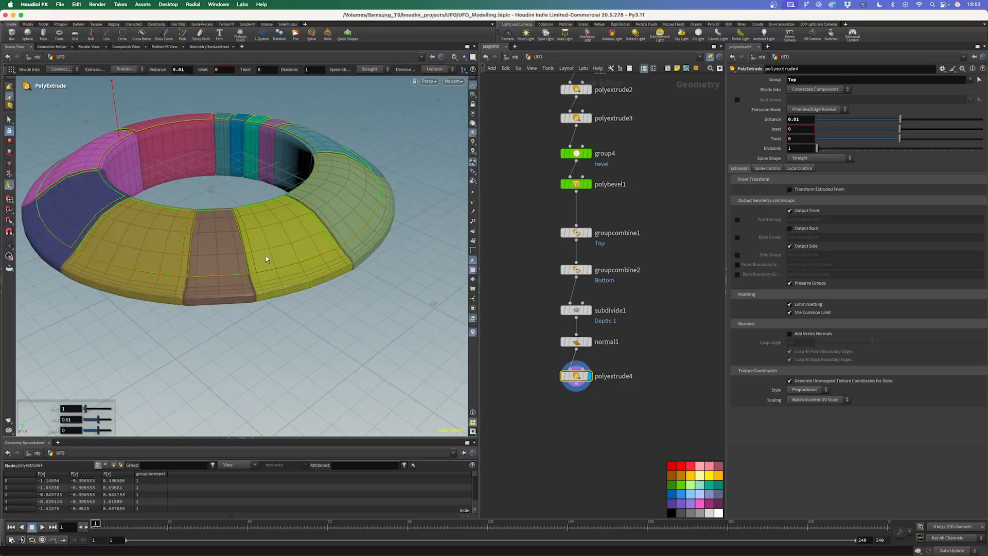
left_click_drag(110, 191, 423, 288, "alt")
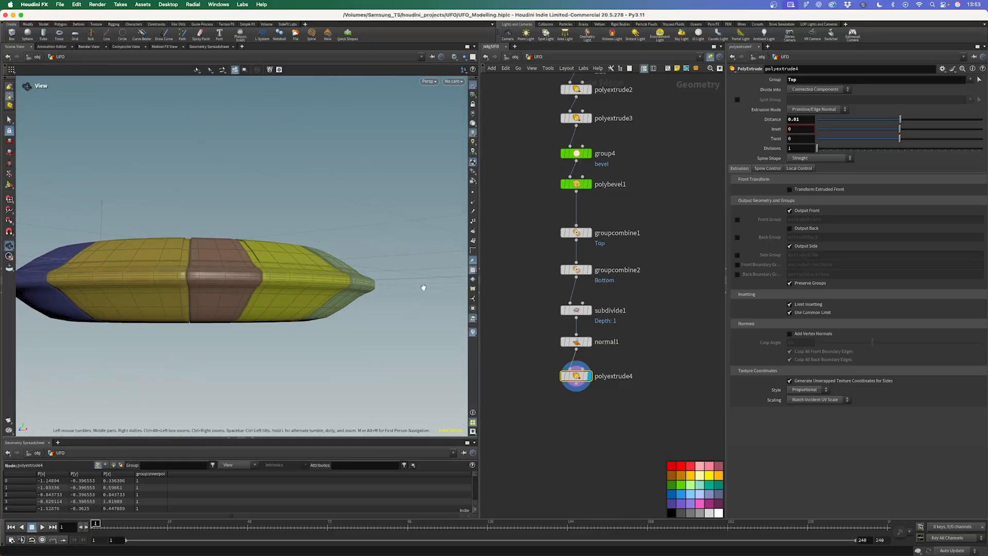
Output the extrusion's front faces to a group named DetailSurface
left_click(737, 220)
type("D")
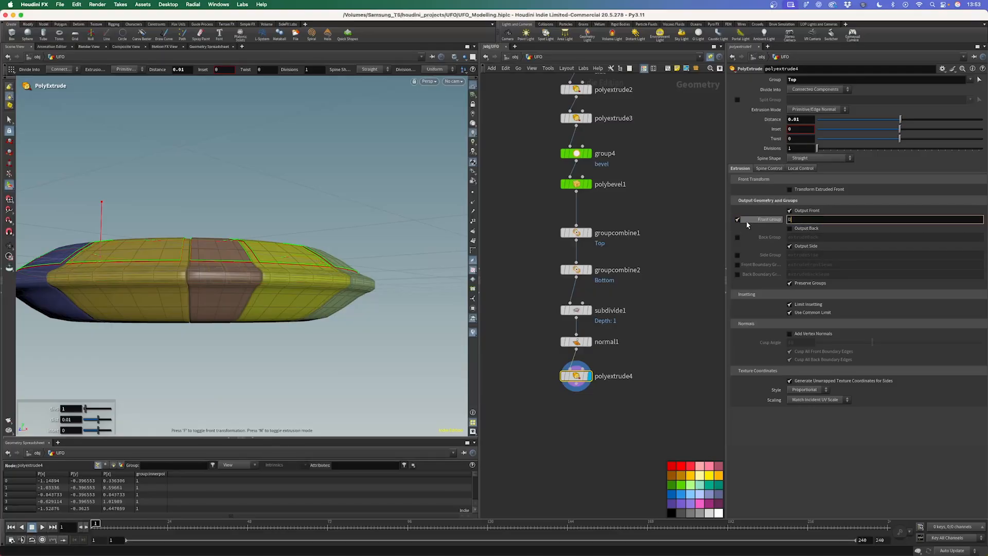
type("etailSurface")
key("Return")
scroll(649, 332, "down", 3)
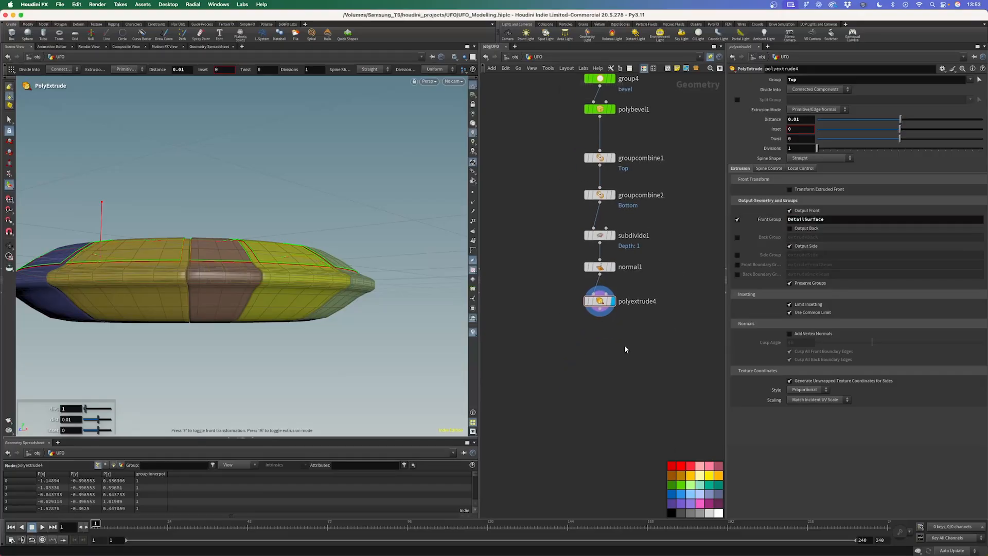
Duplicate the PolyExtrude, wired directly after the original, and limit the copy to the Bottom group
mouse_move(600, 301)
left_mouse_down("alt")
mouse_move(600, 353)
mouse_move(601, 310)
left_mouse_up("alt")
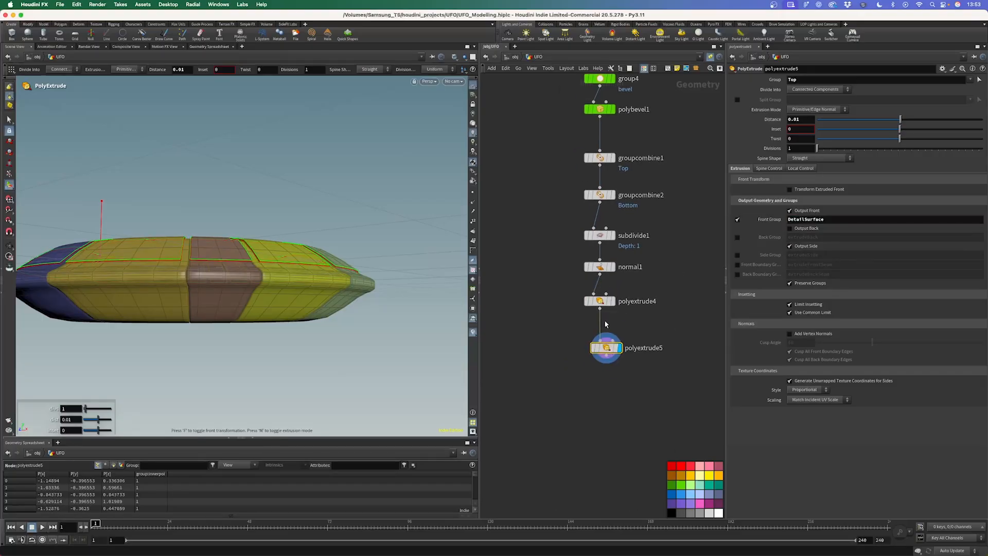
left_click_drag(605, 351, 598, 341)
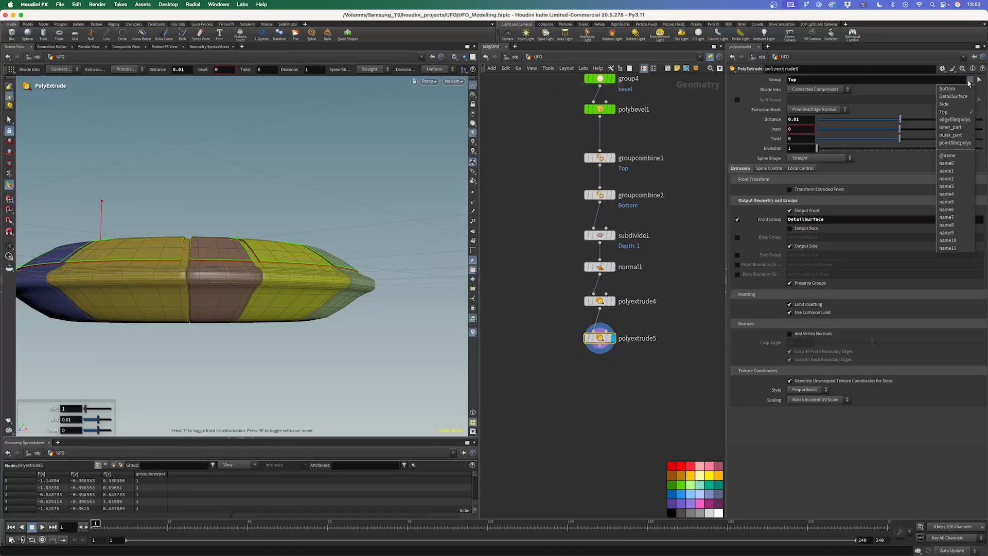
left_click(971, 81)
left_click(947, 156)
left_click(800, 80)
key("BackSpace")
key("BackSpace")
key("BackSpace")
key("BackSpace")
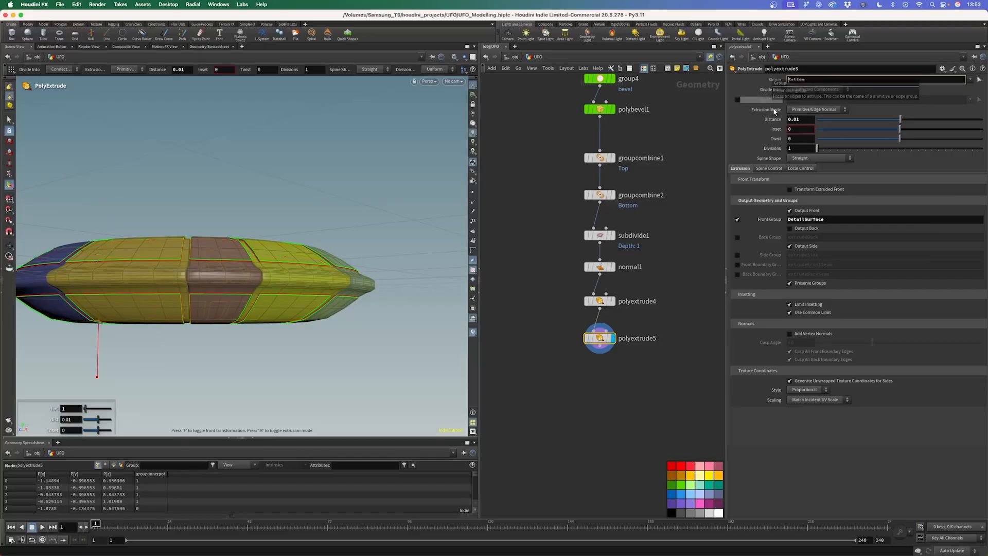
Turn off the front group output on the copied PolyExtrude and align the node beneath the original
left_click(736, 220)
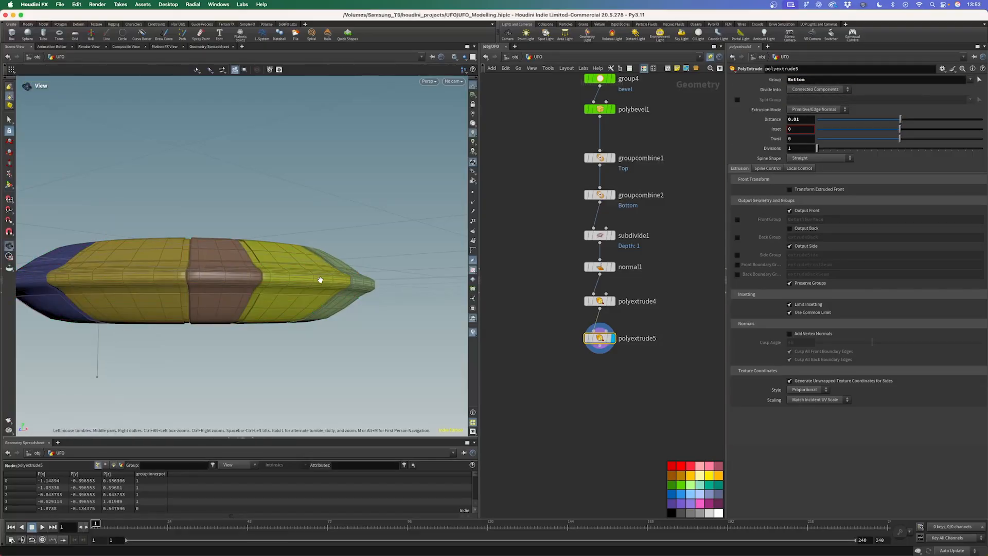
mouse_move(600, 338)
left_click_drag(600, 339, 599, 331)
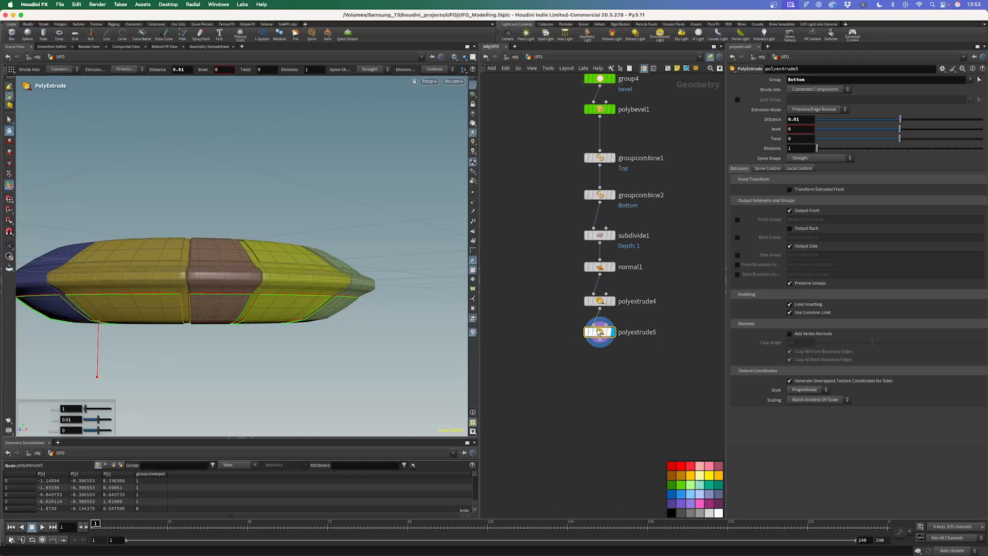
Rename the two PolyExtrude nodes Detail_Surface_Top and Detail_Surface_Bottom, and save the scene
double_click(638, 304)
type("Detail_Surface_")
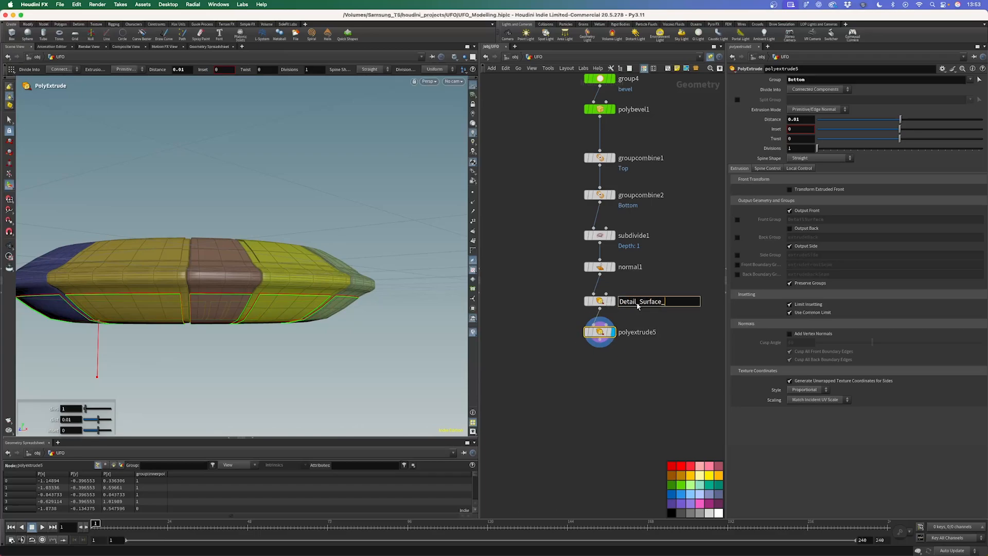
key("super+a")
key("super+c")
left_click(639, 333)
key("super+v")
double_click(672, 332)
key("Right")
key("BackSpace")
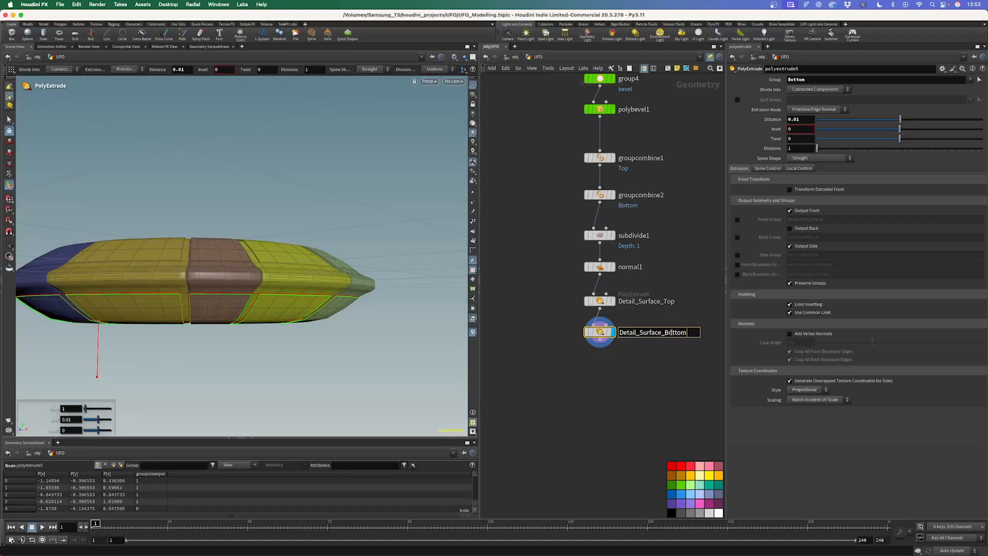
key("Return")
key("super+s")
Add a Null node wired after Detail_Surface_Bottom and align it beneath that node
scroll(584, 384, "up", 3)
middle_click_drag(582, 388, 598, 347)
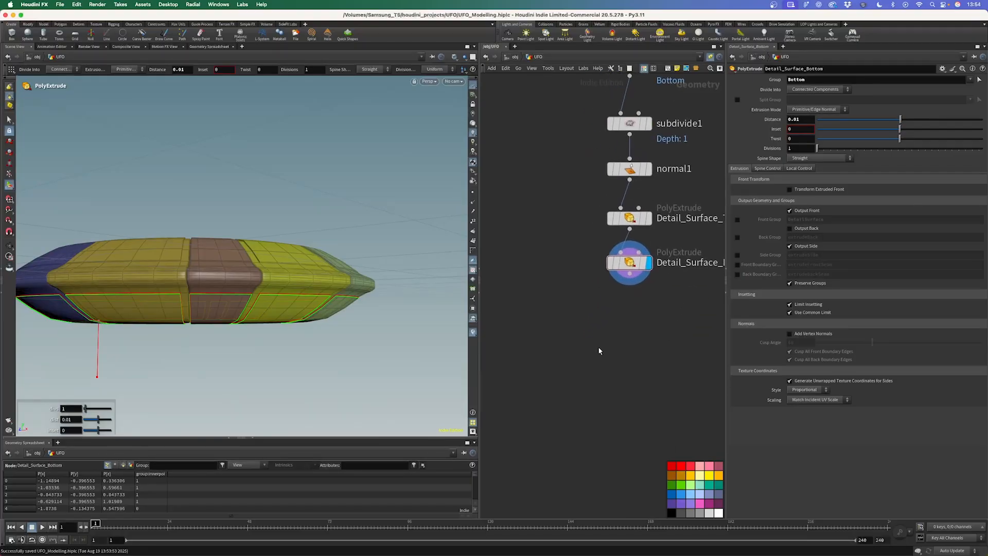
key("Tab")
type("null")
key("Return")
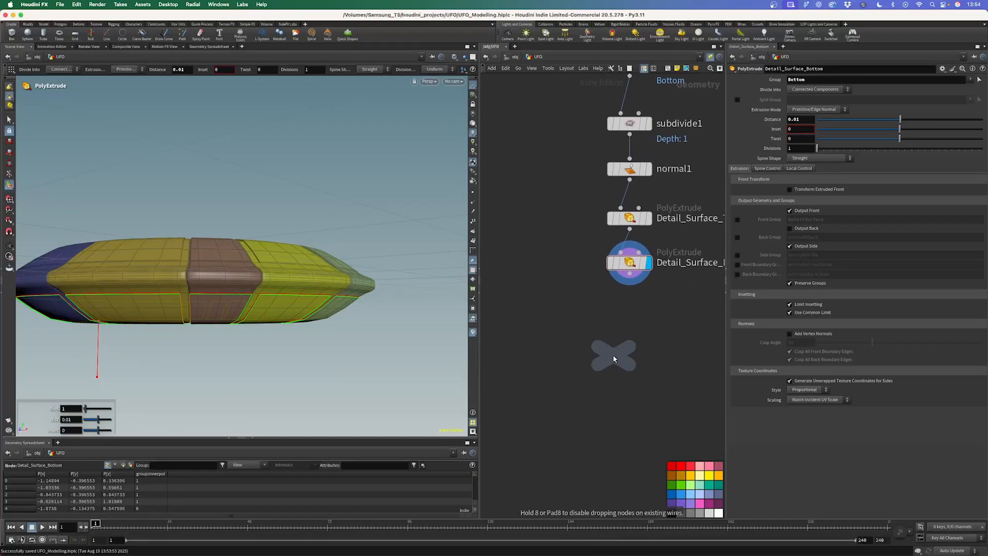
left_click(613, 354)
mouse_move(611, 361)
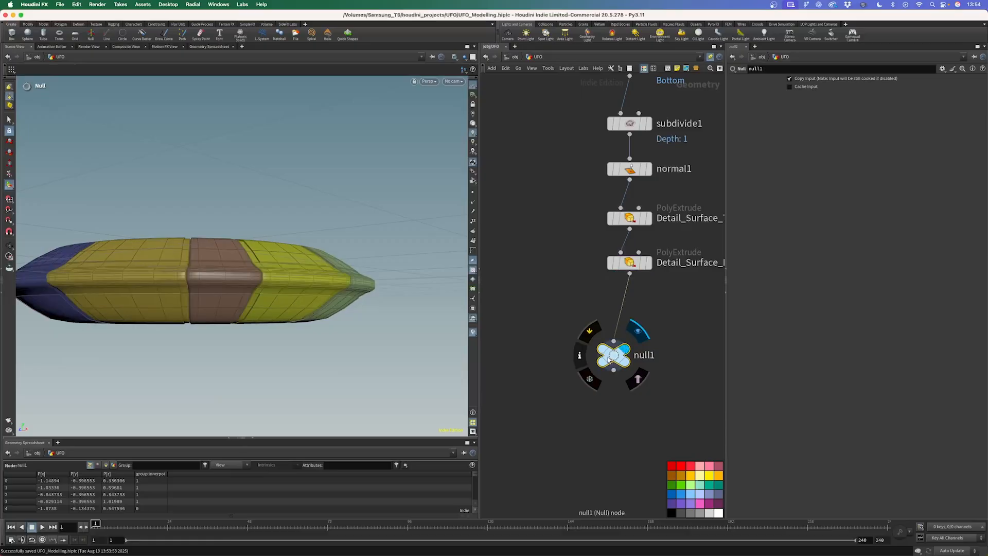
left_click_drag(611, 361, 628, 330)
Rename the Null OUT_Ring and show the whole node network
double_click(660, 329)
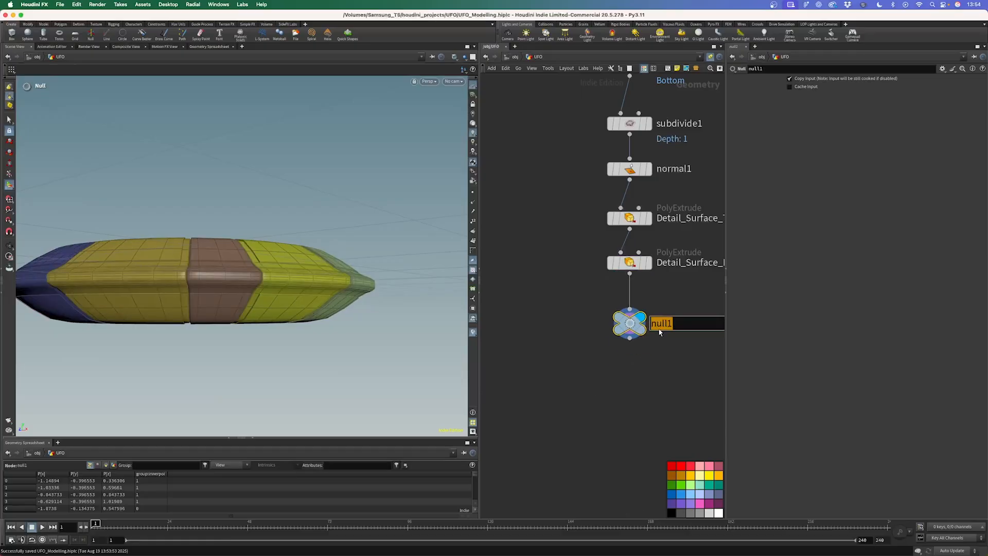
type("RING")
key("Left")
type("OUT_")
type("OUT_")
type("Ring")
key("Return")
key("h")
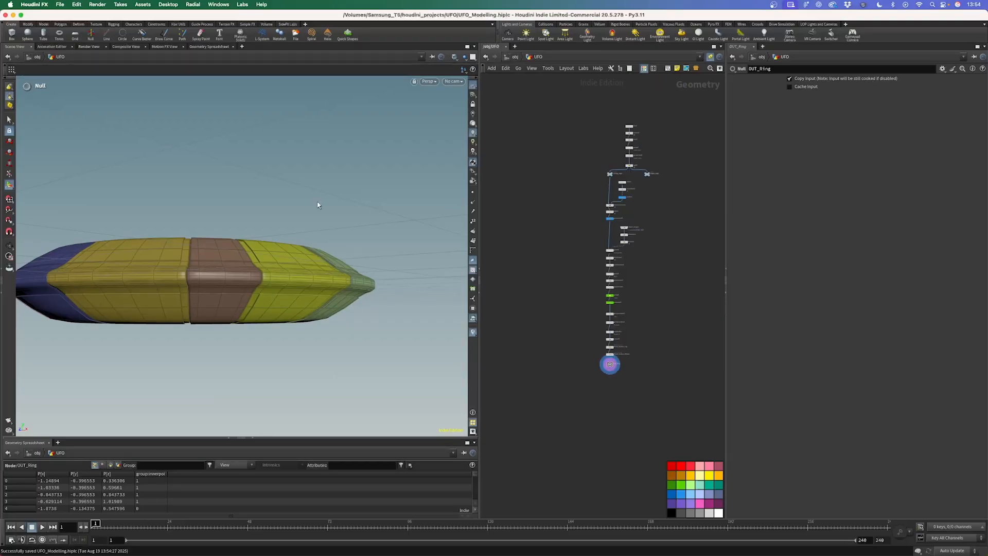
Test the ring's fracturing by setting scatter1's Force Total Count to 11, 3 and back to 11
left_click_drag(220, 247, 264, 273)
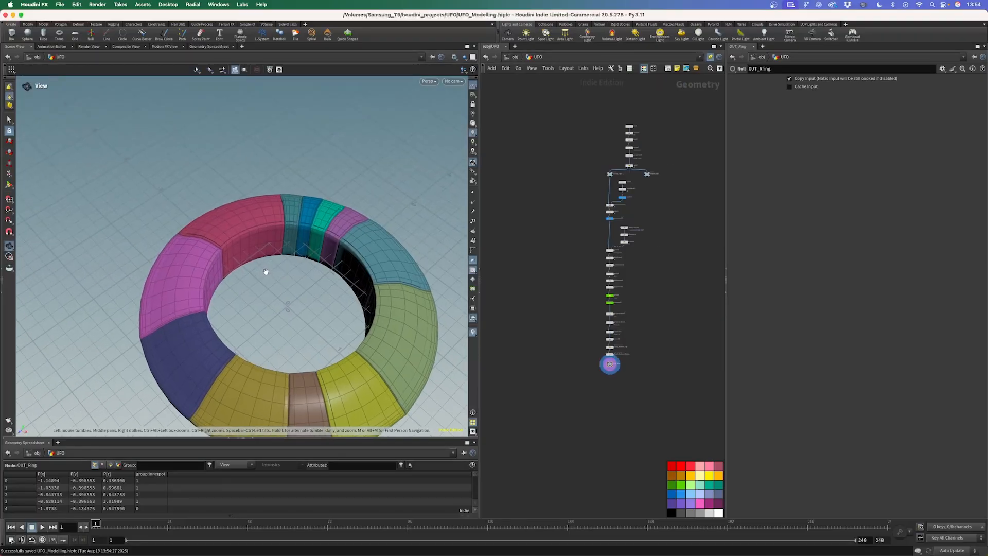
middle_click_drag(264, 272, 253, 218)
mouse_move(254, 218)
right_mouse_down()
mouse_move(282, 203)
mouse_move(269, 211)
right_mouse_up()
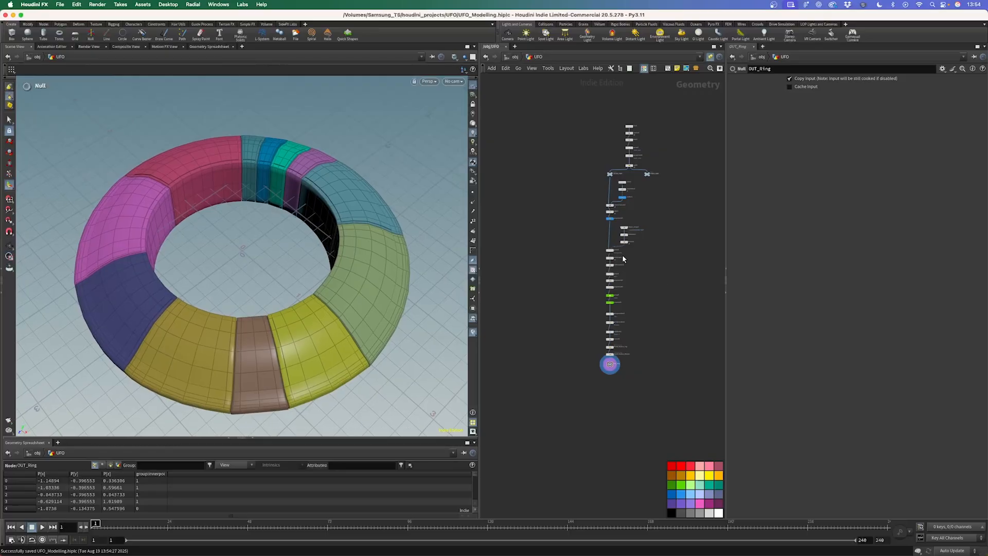
scroll(619, 265, "up", 8)
left_click(606, 150)
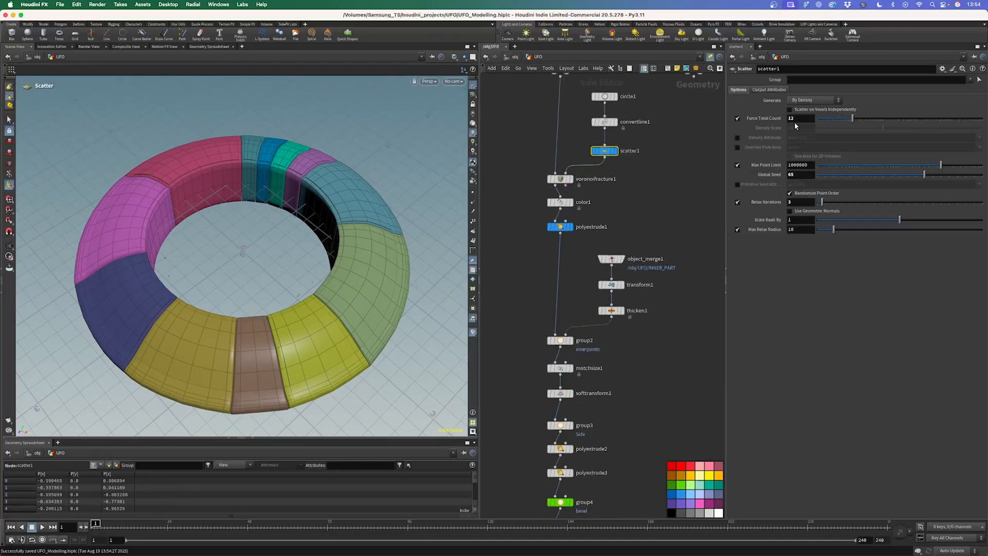
key("Return")
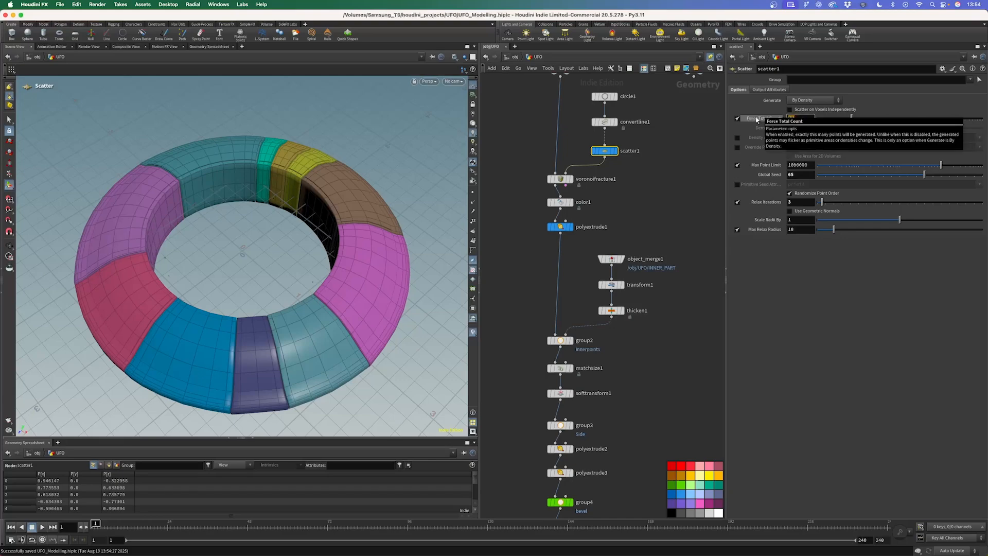
type("3")
key("Return")
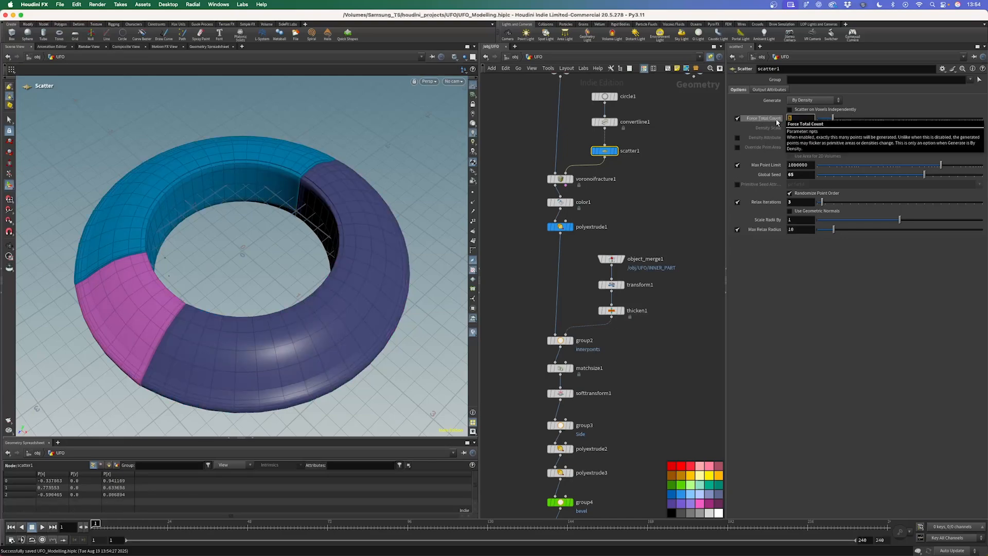
key("Return")
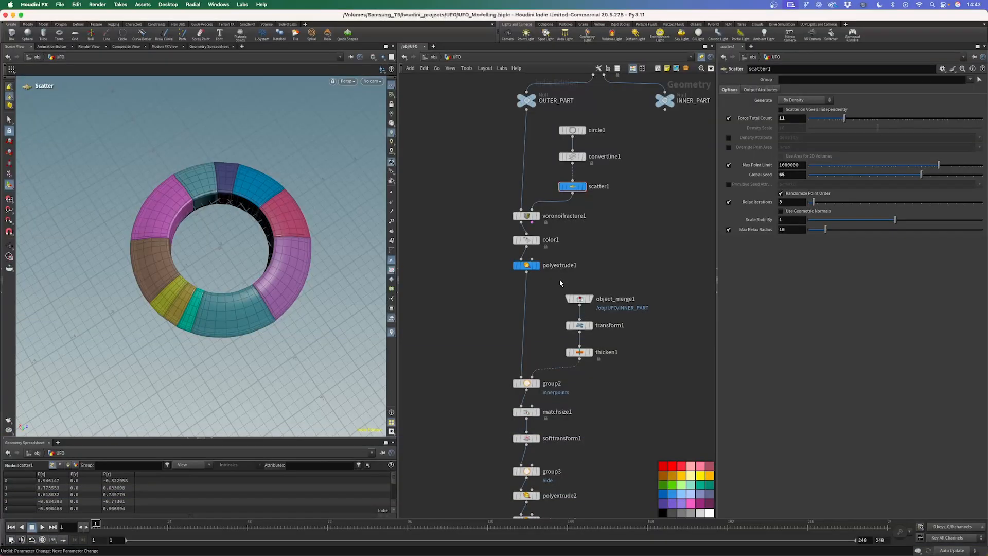
Display polyextrude2 and examine its extruded Side faces around the ring's rim from several angles
scroll(631, 350, "down", 8)
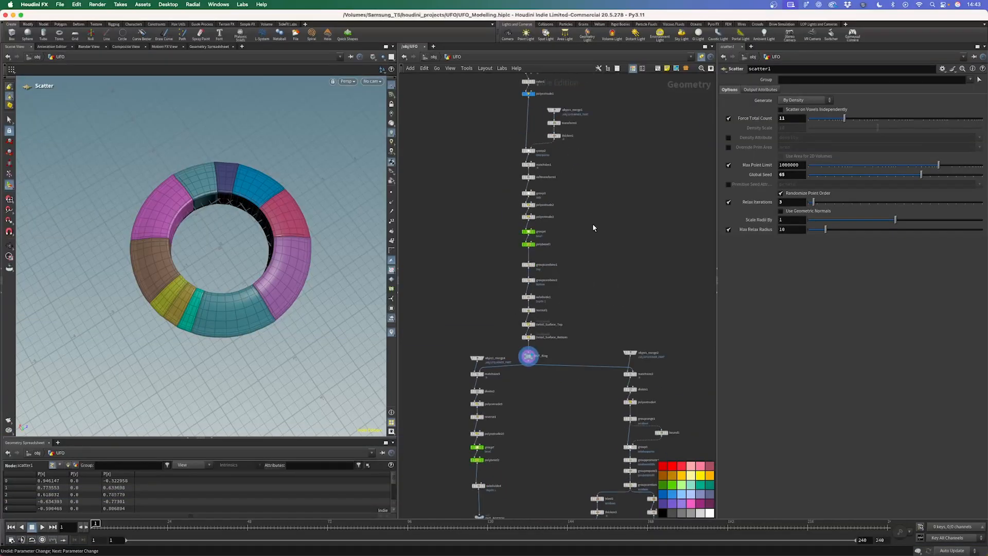
scroll(505, 195, "up", 6)
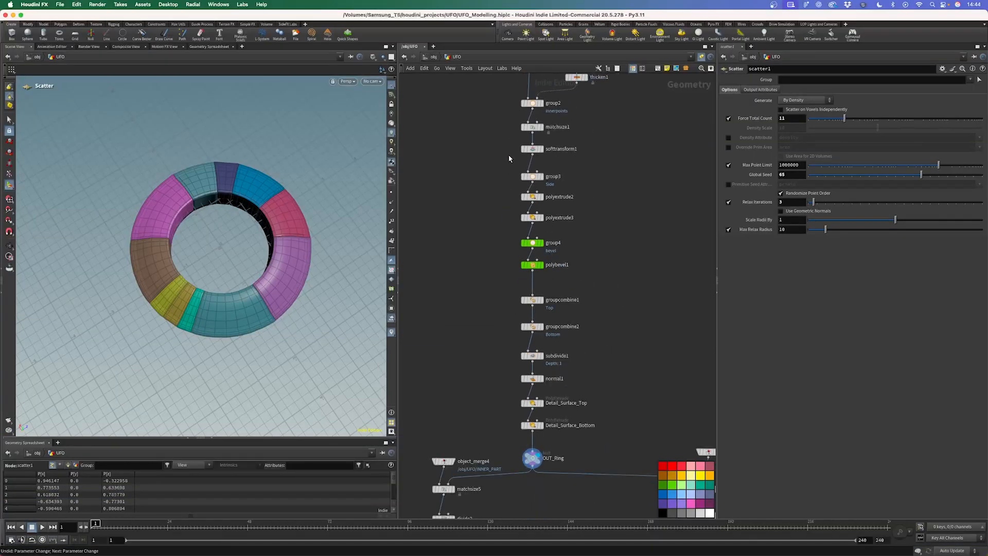
scroll(538, 293, "up", 3)
left_click(541, 291)
left_click(541, 319)
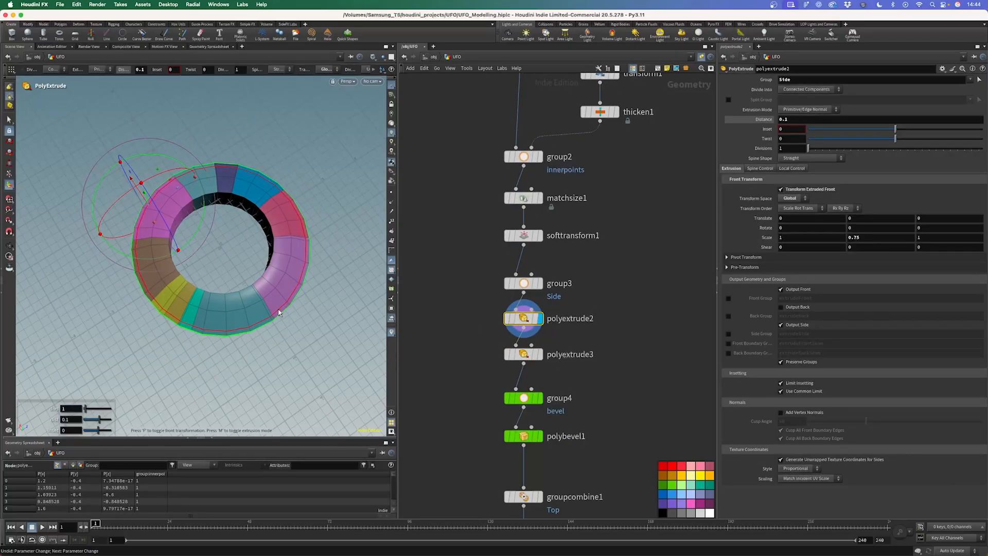
scroll(295, 278, "up", 5)
left_click_drag(294, 278, 282, 261, "alt")
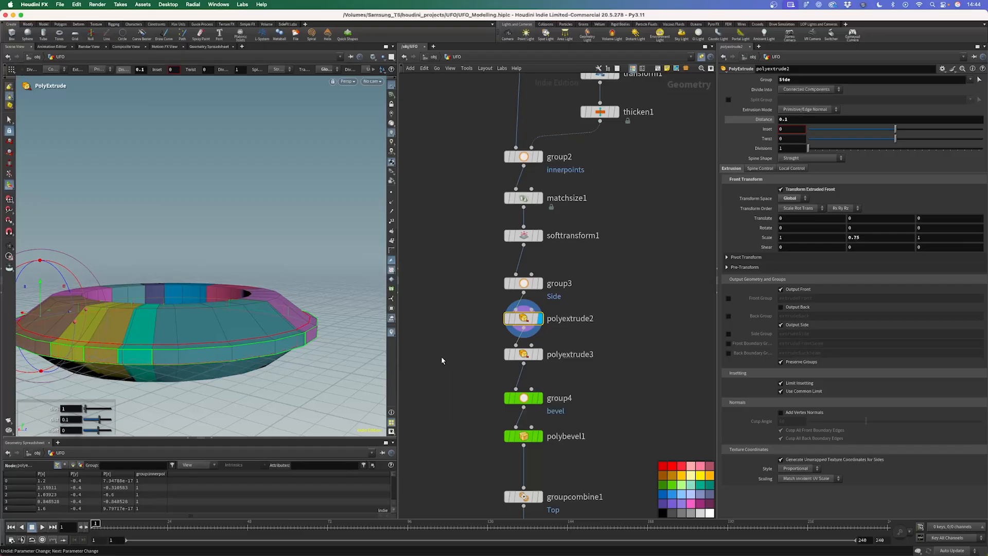
middle_click_drag(449, 362, 533, 320)
left_click_drag(158, 304, 214, 284, "alt")
middle_click_drag(214, 284, 273, 280, "alt")
left_click_drag(273, 280, 237, 307, "alt")
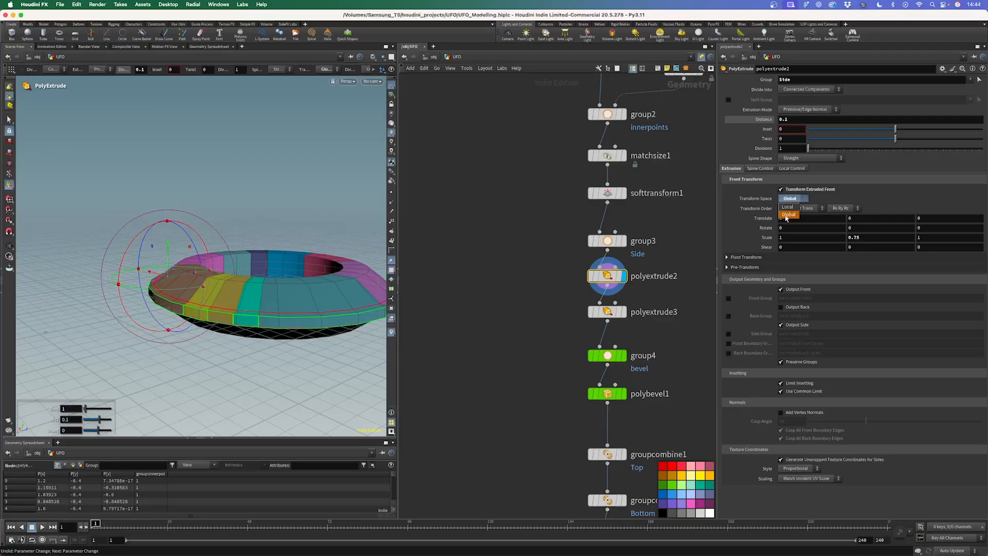
Display polyextrude3, try Local transform space on polyextrude2 to compare the rim, and return it to Global
left_click(788, 214)
left_click(620, 313)
left_click(792, 199)
left_click(790, 209)
left_click_drag(302, 287, 336, 314, "alt")
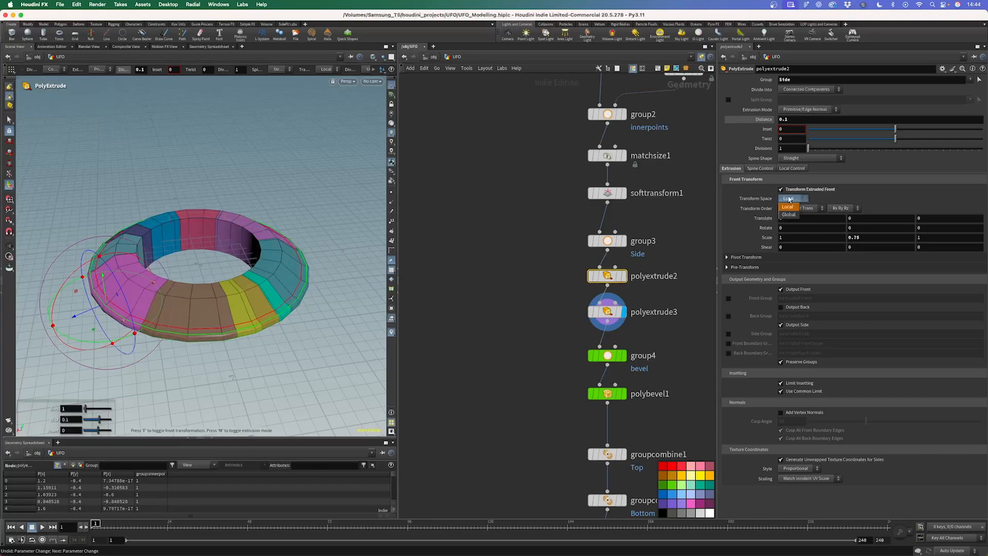
left_click(789, 215)
Set scatter1's Force Total Count to 12 and Global Seed to 12 for a new fracture pattern
scroll(538, 267, "down", 5)
scroll(541, 259, "up", 5)
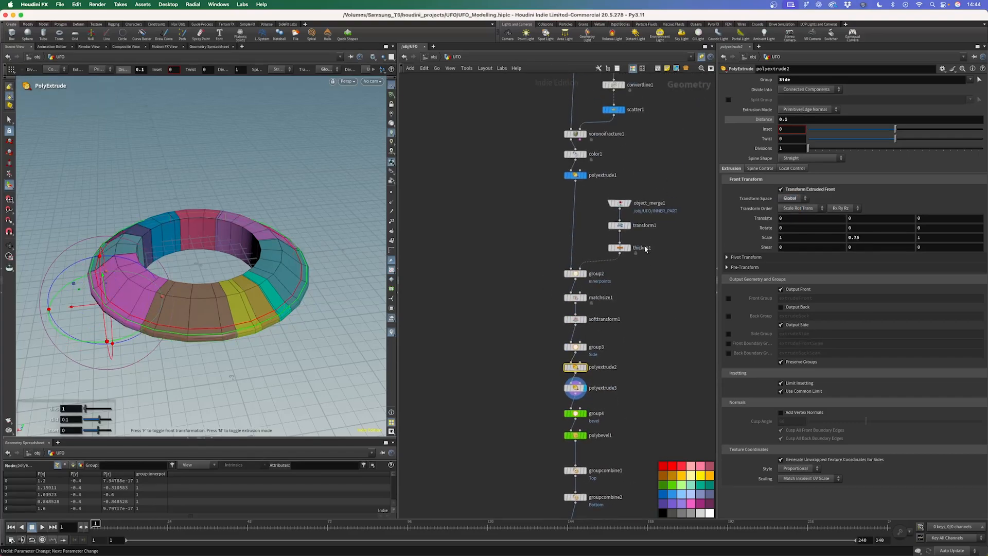
left_click(606, 180)
left_click_drag(319, 247, 295, 272)
mouse_move(844, 119)
left_mouse_down()
mouse_move(825, 120)
mouse_move(872, 120)
mouse_move(846, 122)
left_mouse_up()
left_click_drag(844, 174, 829, 176)
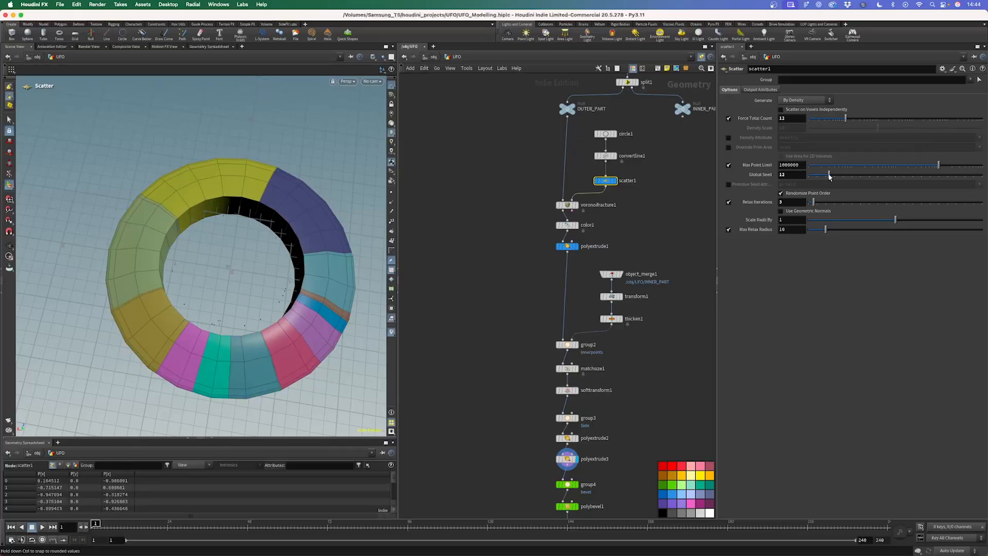
Display OUT_Ring and check the finished ring with the new fracture pattern from the side
scroll(662, 321, "down", 5)
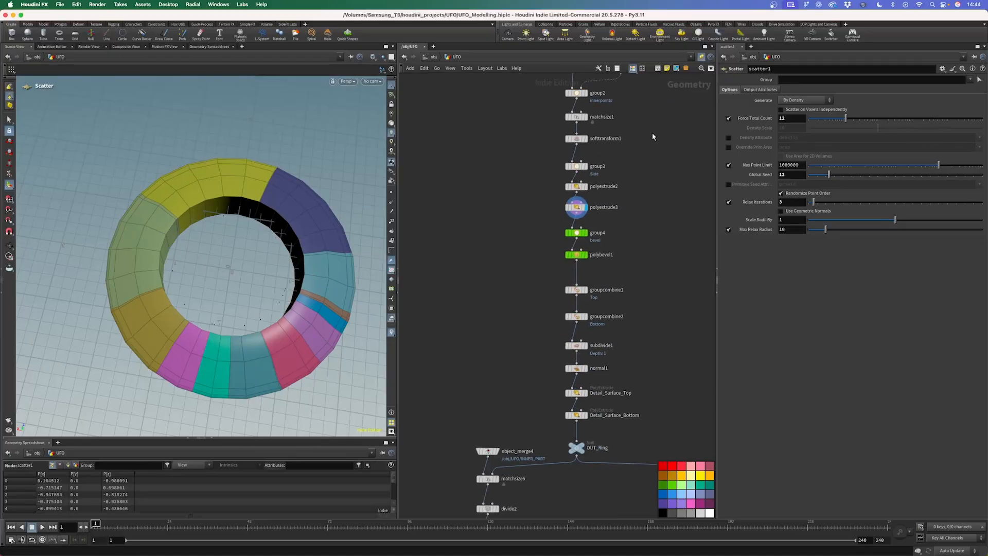
left_click(583, 449)
scroll(252, 320, "down", 2)
left_click_drag(252, 319, 216, 252, "alt")
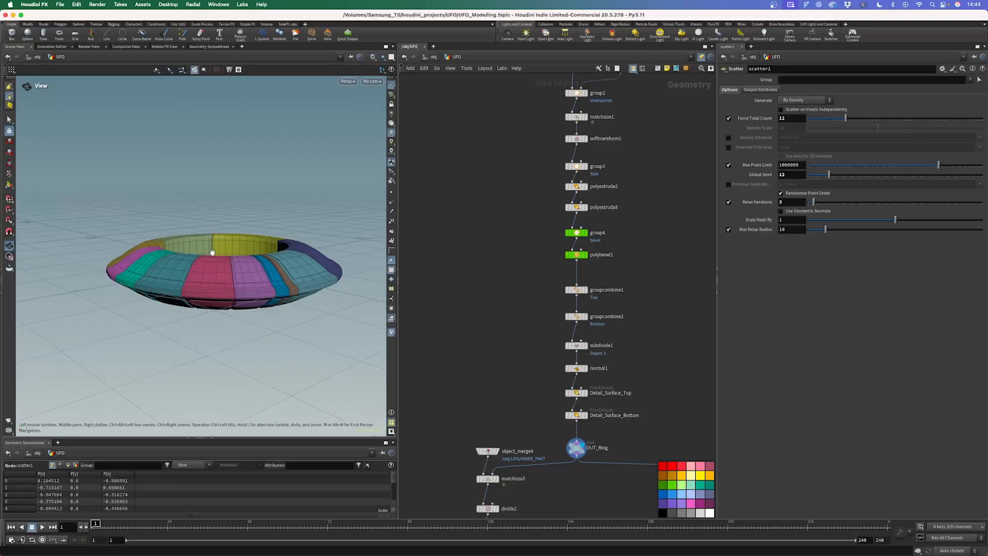
Switch the Transform Space of polyextrude2 and polyextrude3 together to Local and check the ring's rim
scroll(554, 187, "up", 2)
left_click_drag(553, 187, 613, 222)
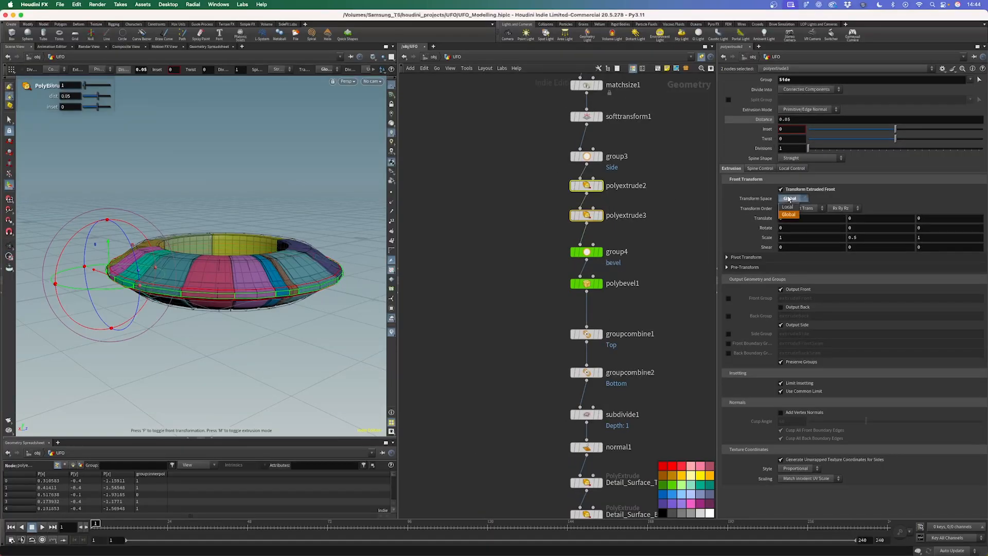
left_click(788, 207)
left_click_drag(281, 292, 314, 309, "alt")
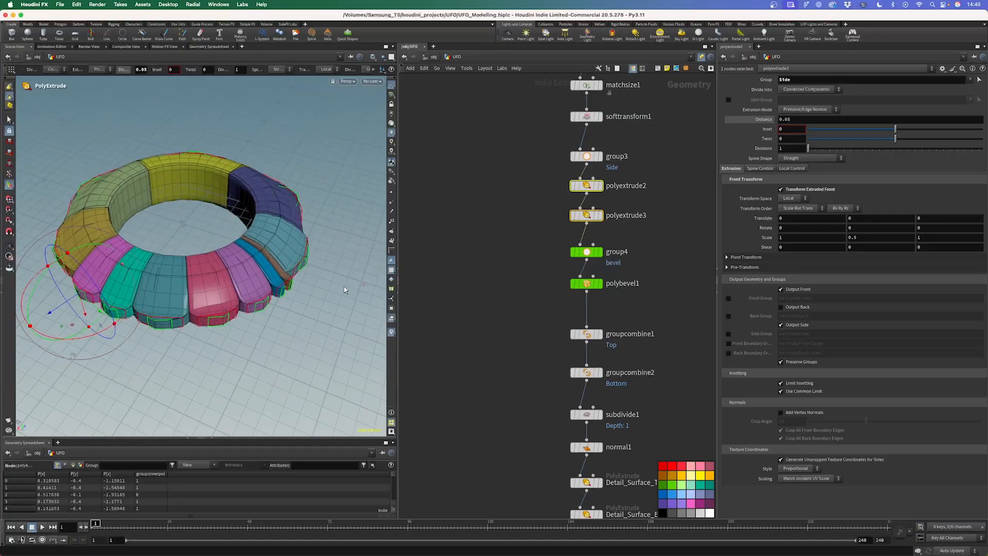